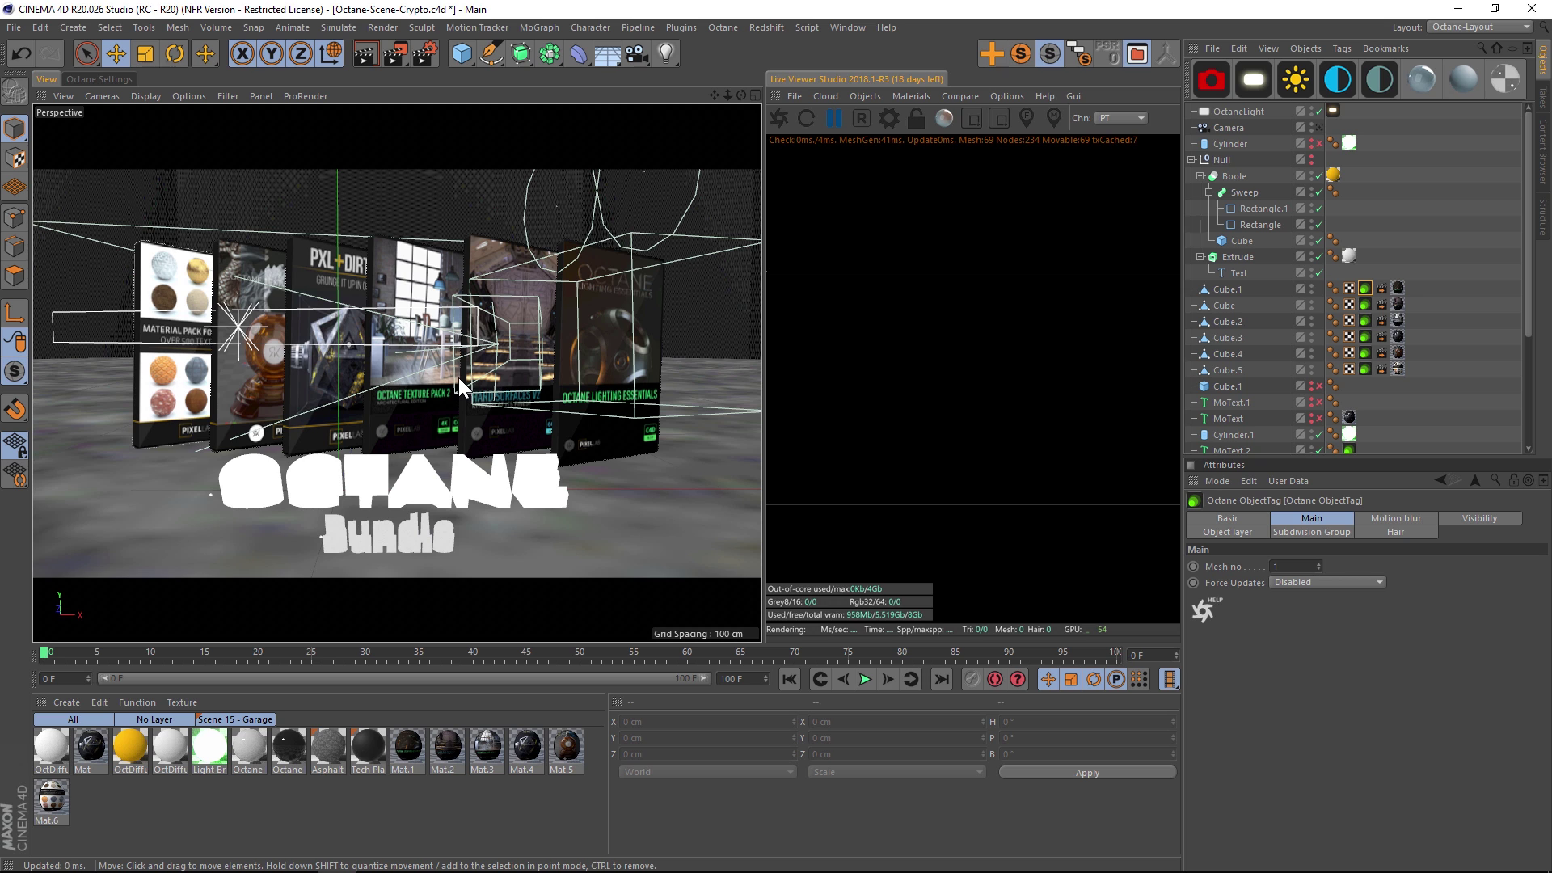
Display the object layer settings of Cube.4's Octane tag, showing Layer ID 8
{"action": "left_click", "coordinate": [191, 308]}
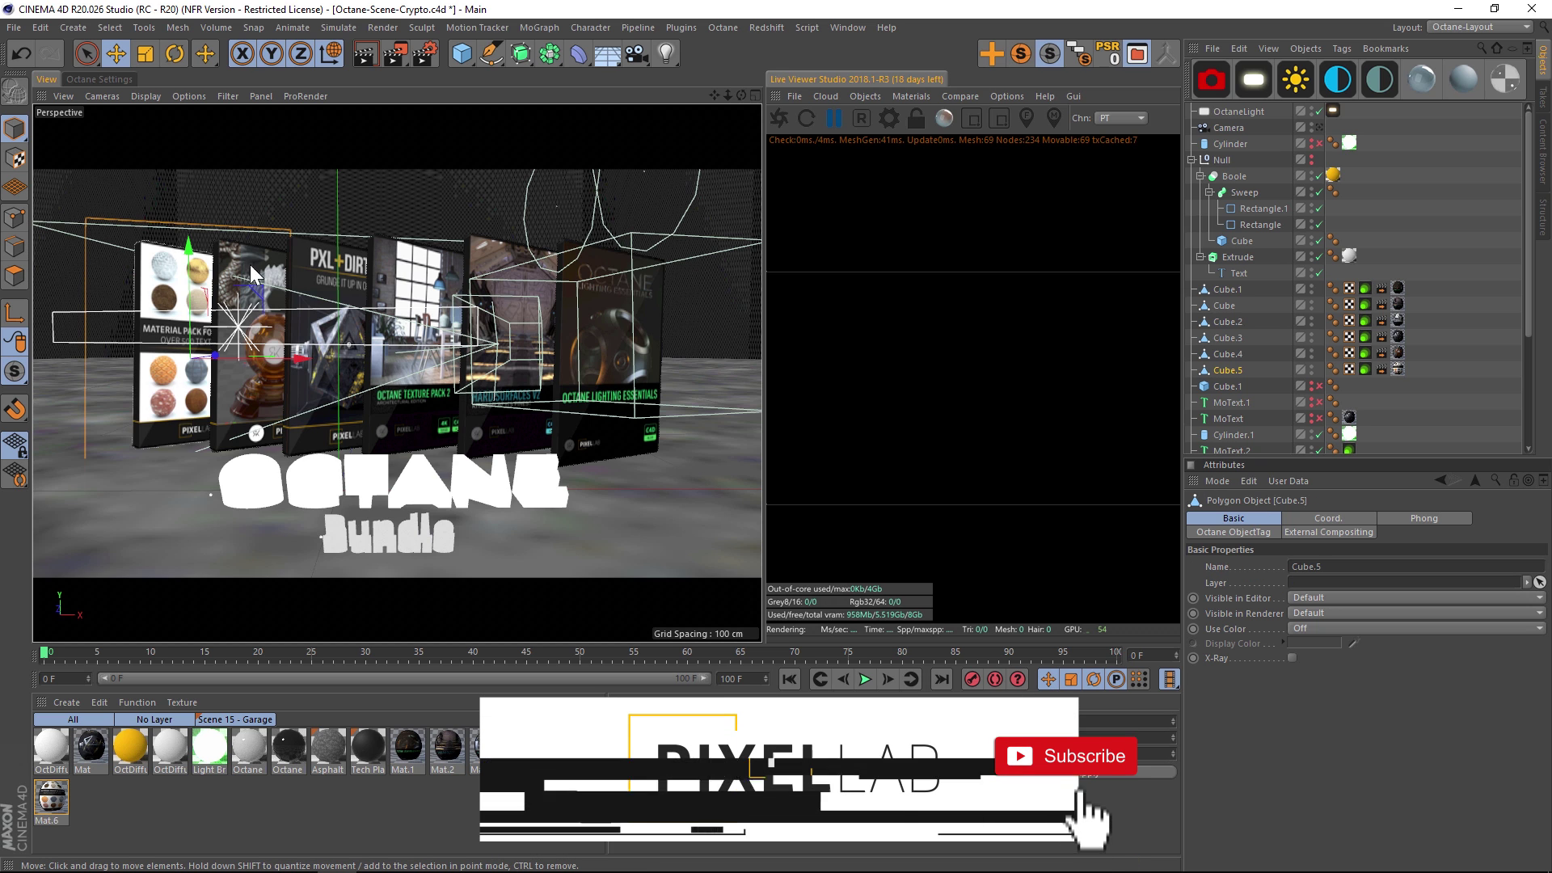
{"action": "left_click", "coordinate": [264, 272]}
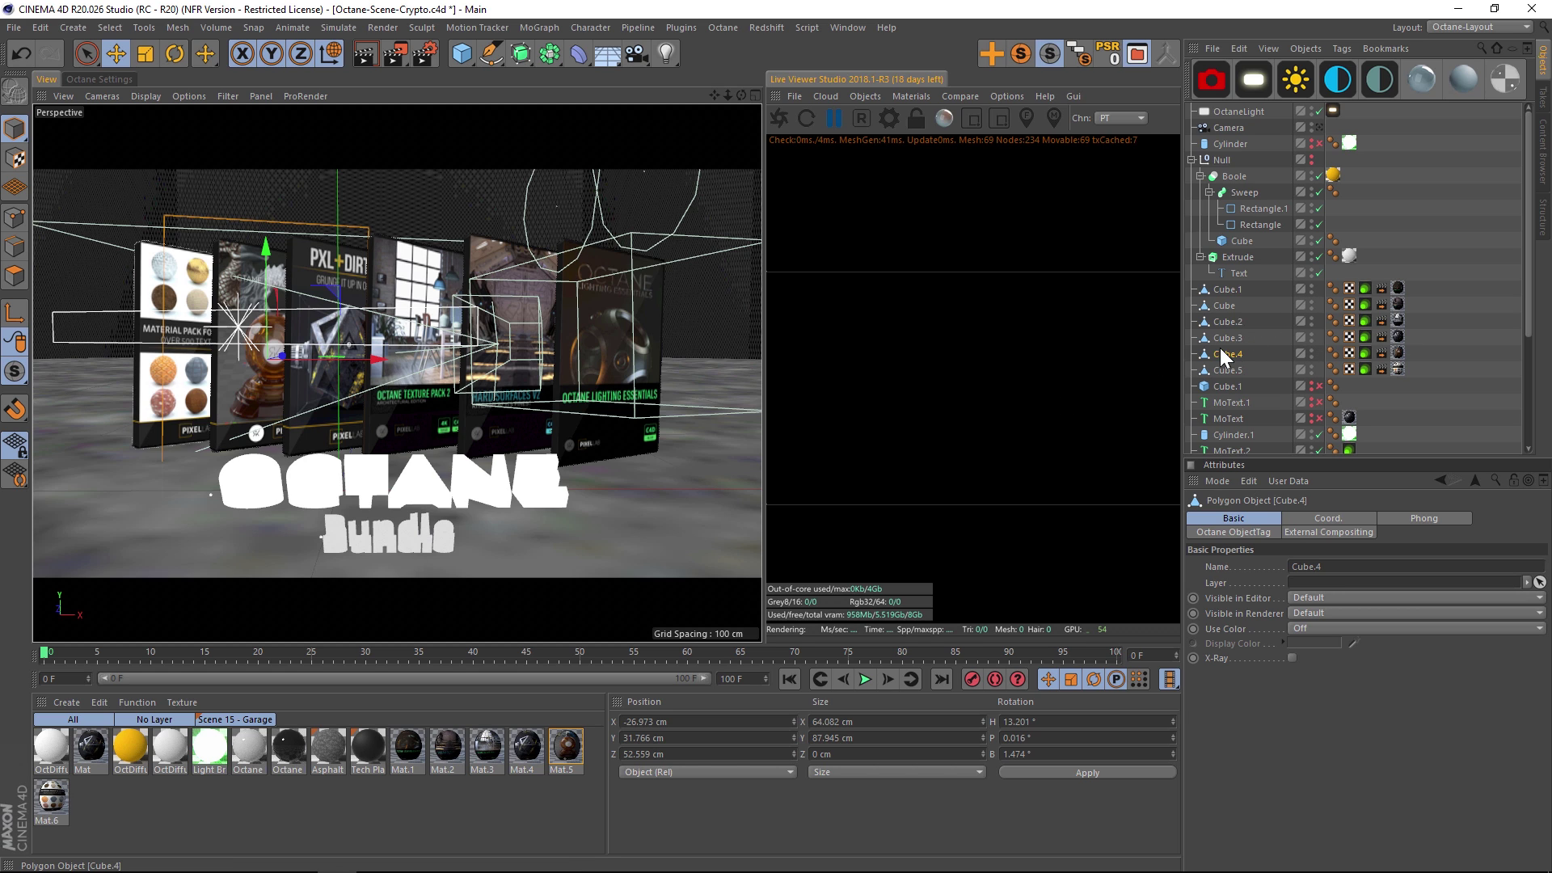
{"action": "left_click", "coordinate": [1366, 350]}
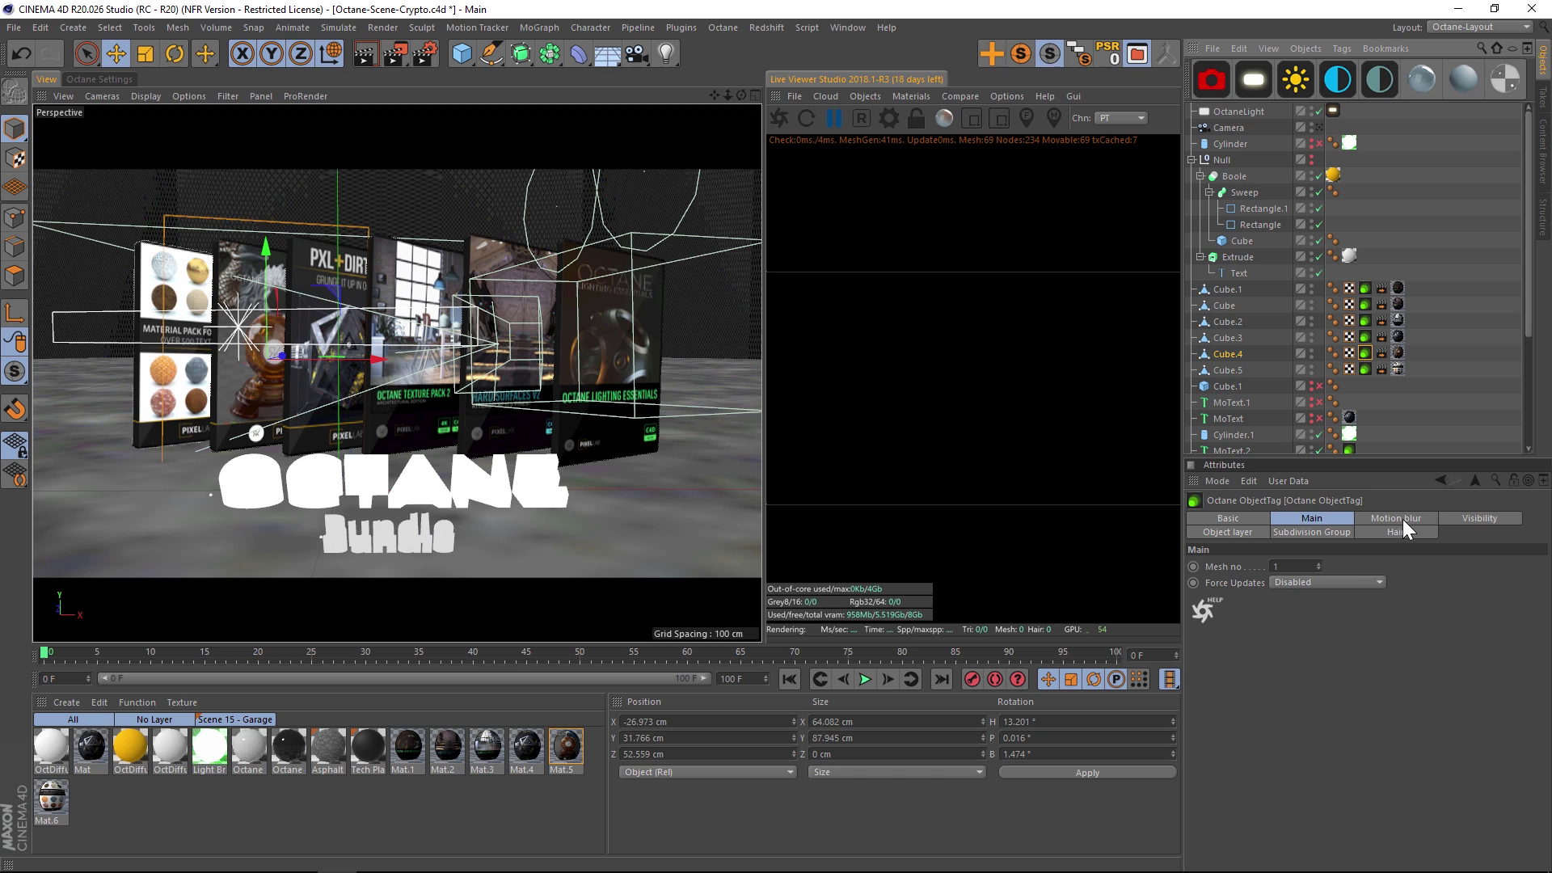
{"action": "left_click", "coordinate": [1203, 533]}
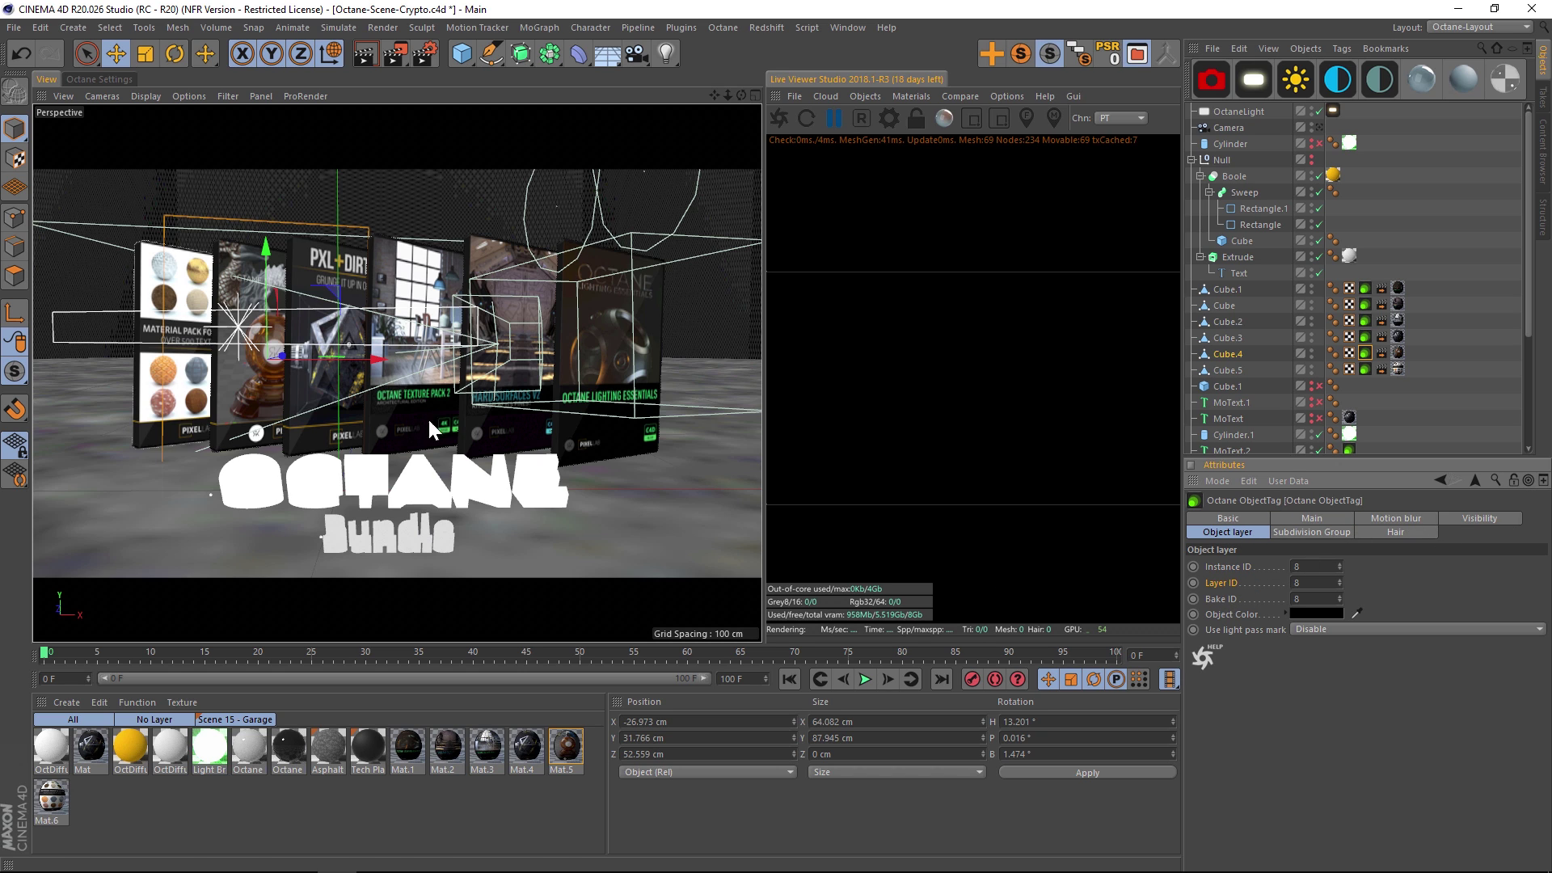
{"action": "left_click", "coordinate": [424, 54]}
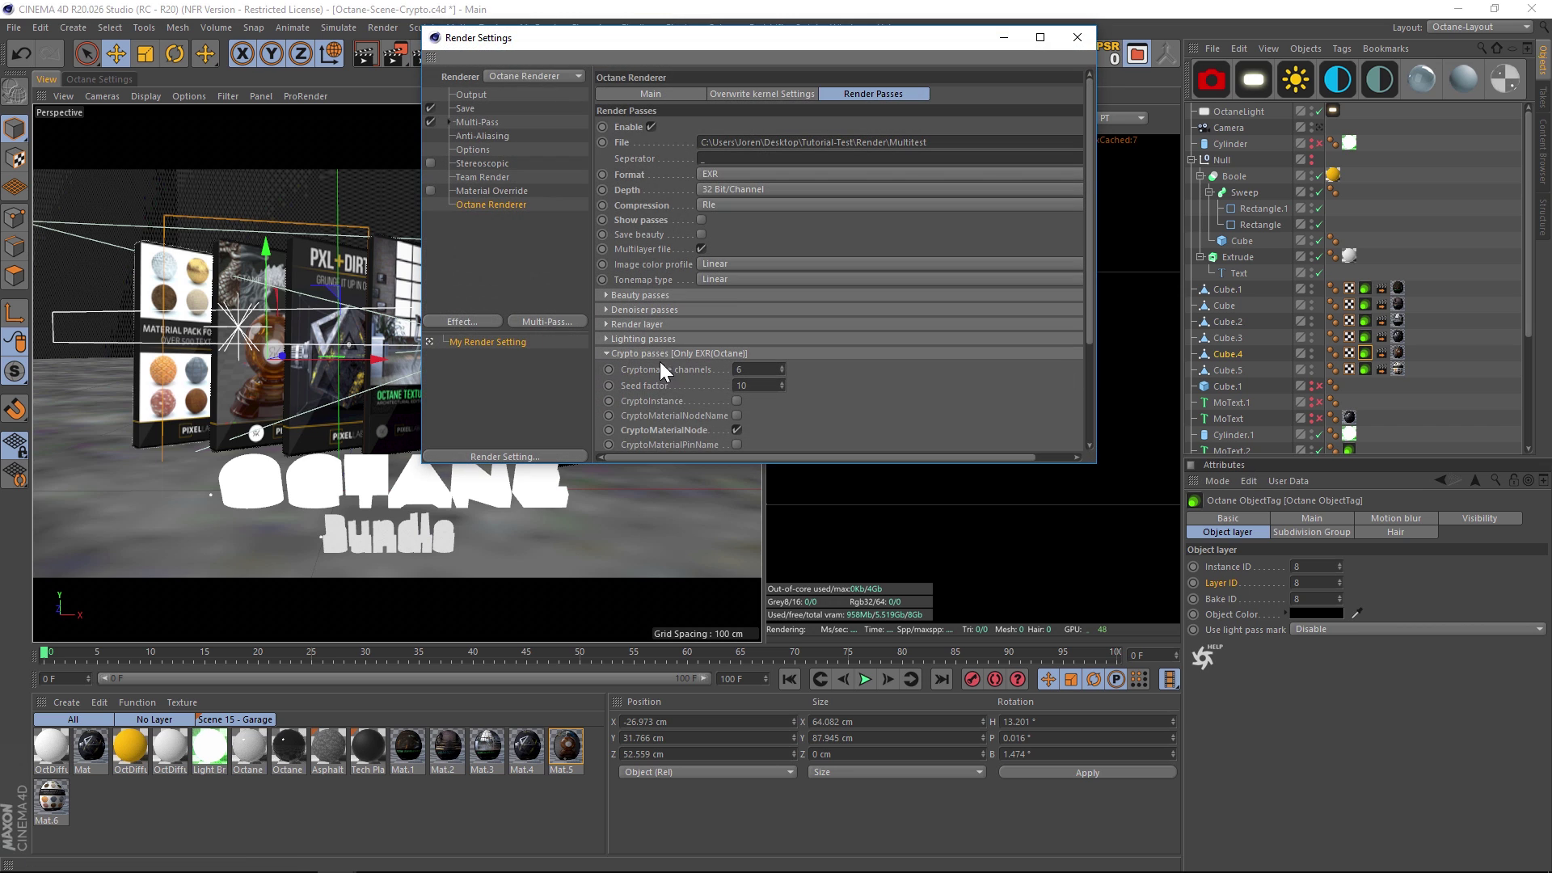
Collapse the Crypto passes and Render layer mask groups, and move Render Settings lower
{"action": "left_click", "coordinate": [637, 354]}
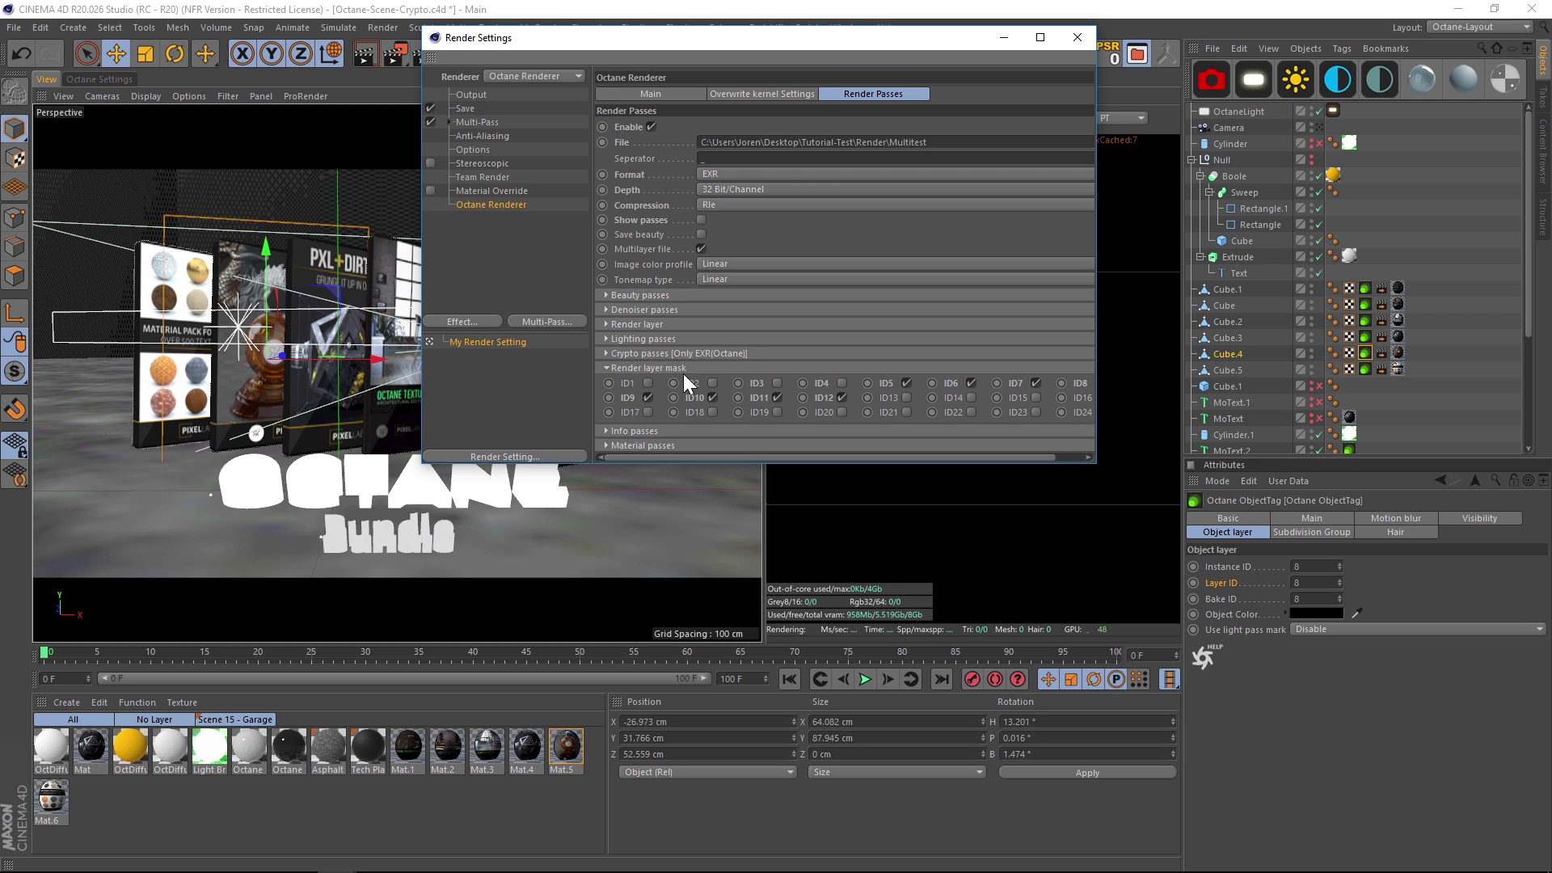
{"action": "left_click", "coordinate": [643, 368]}
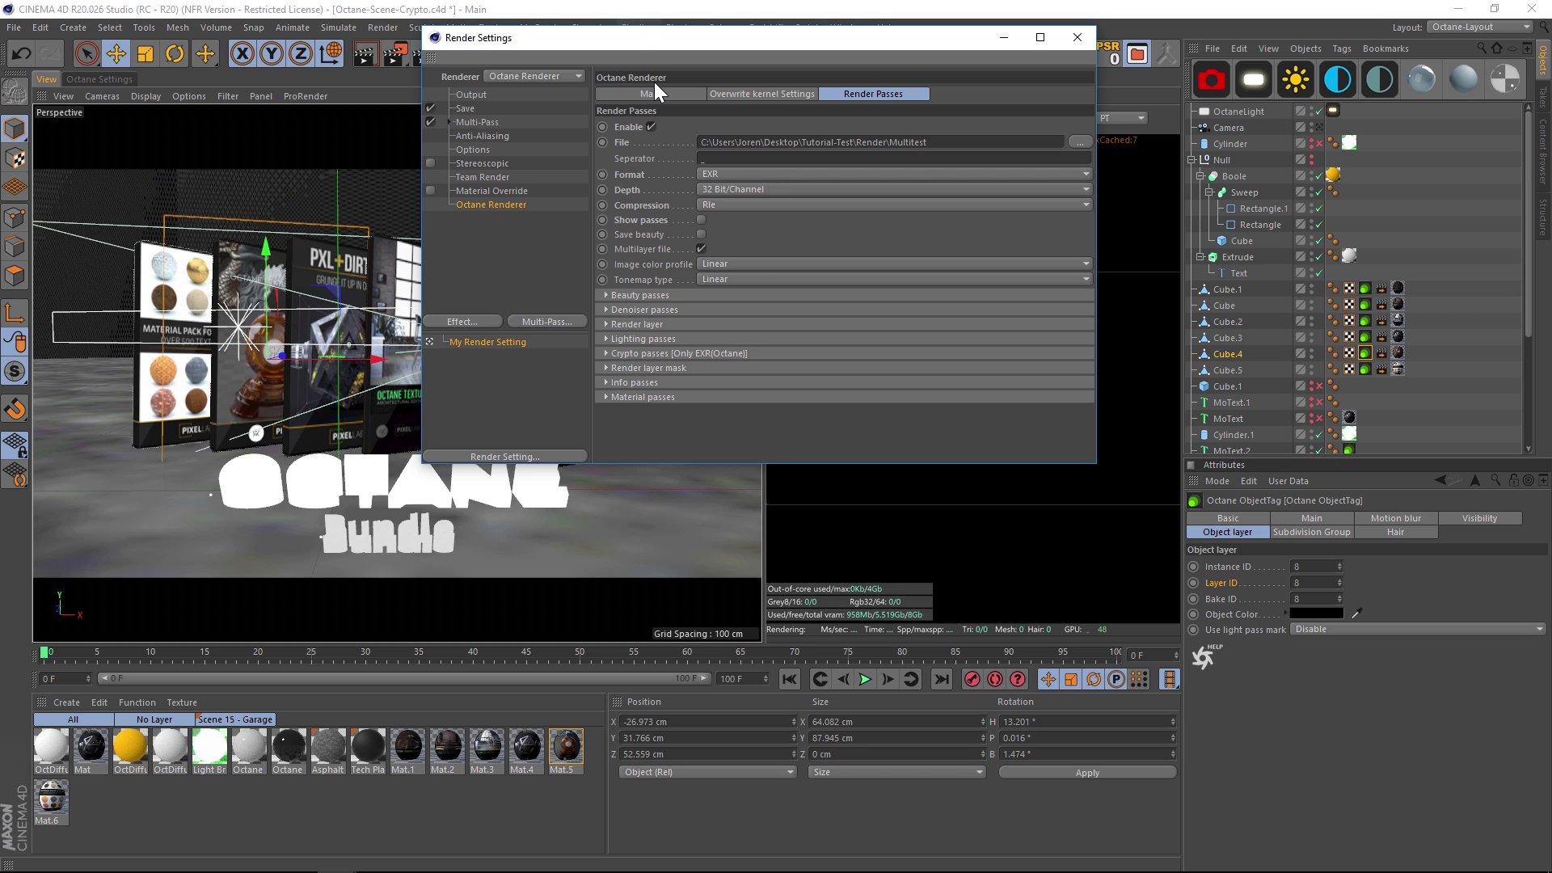
{"action": "left_click_drag", "start_coordinate": [575, 42], "coordinate": [572, 125]}
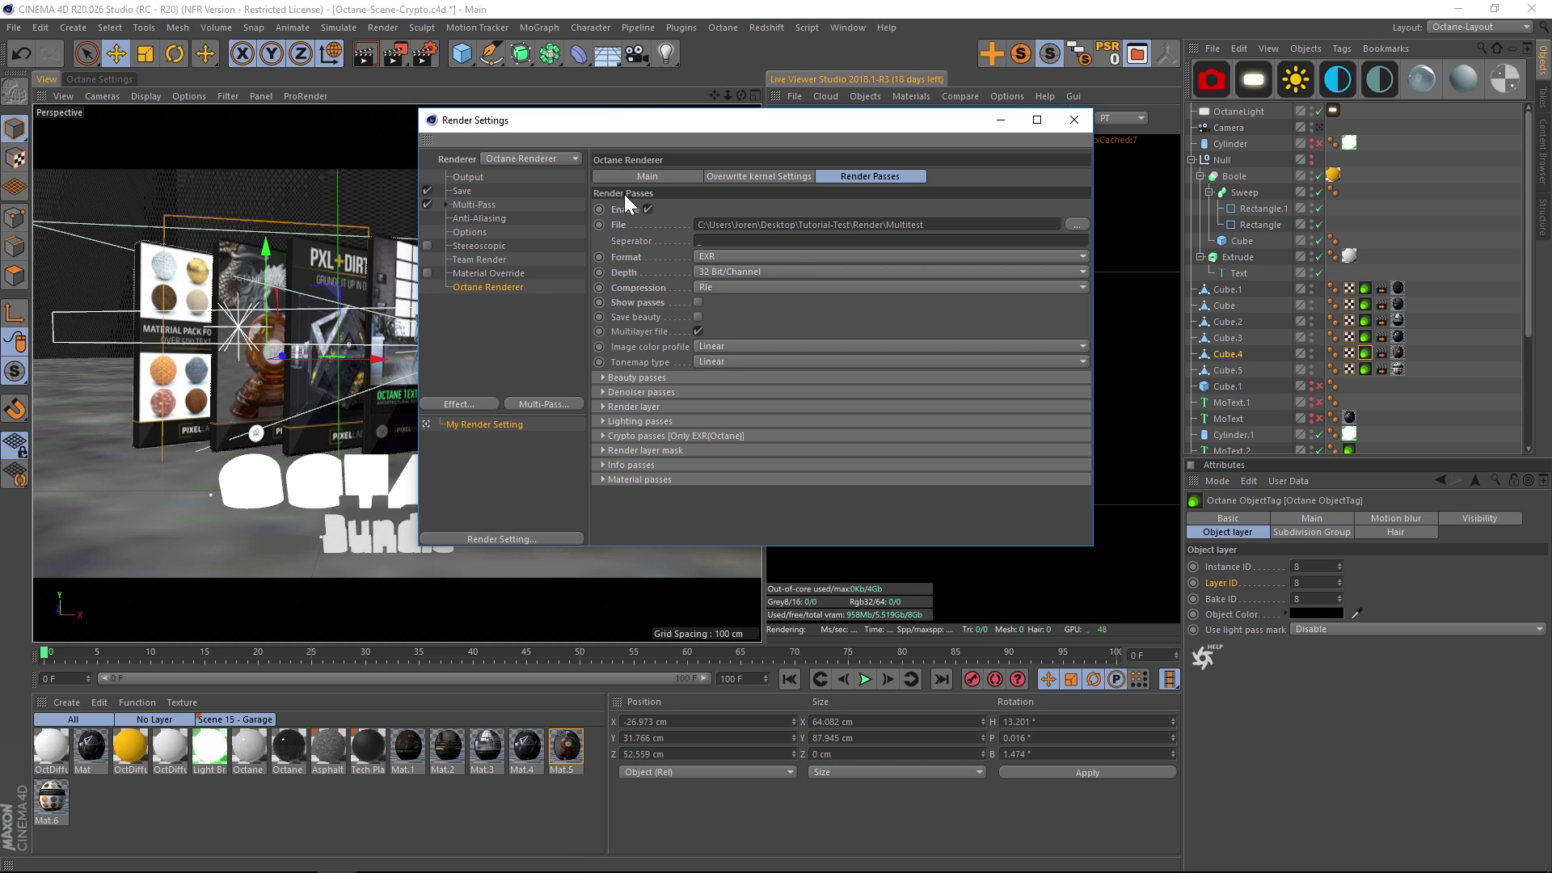
Change the render passes format from EXR to EXR(Octane) and expand the Crypto passes options
{"action": "left_click", "coordinate": [630, 258]}
{"action": "left_click", "coordinate": [715, 257]}
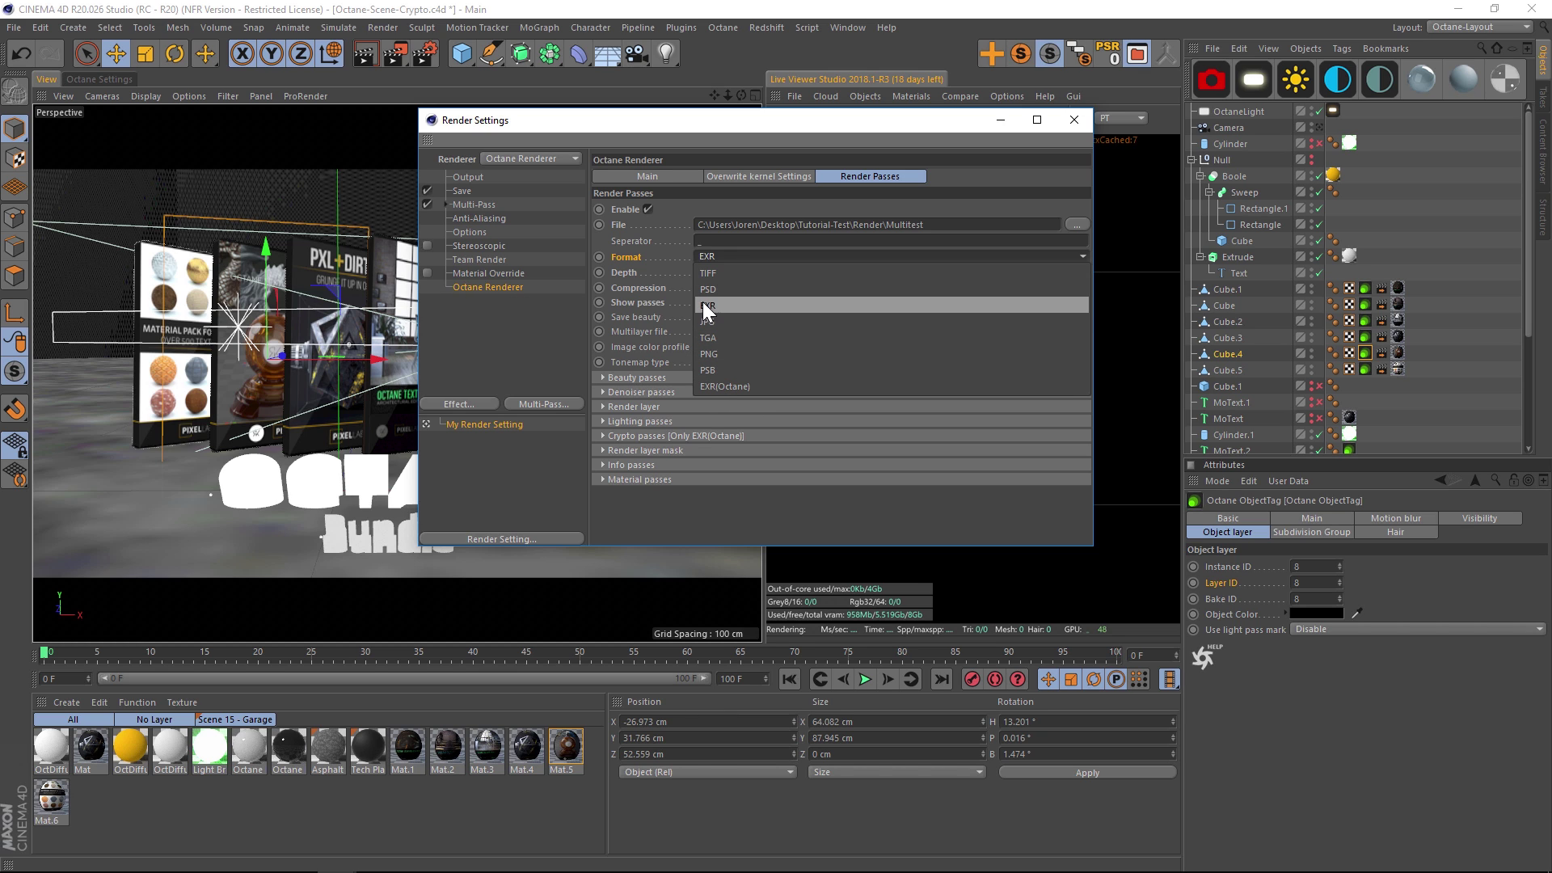
{"action": "left_click", "coordinate": [648, 256]}
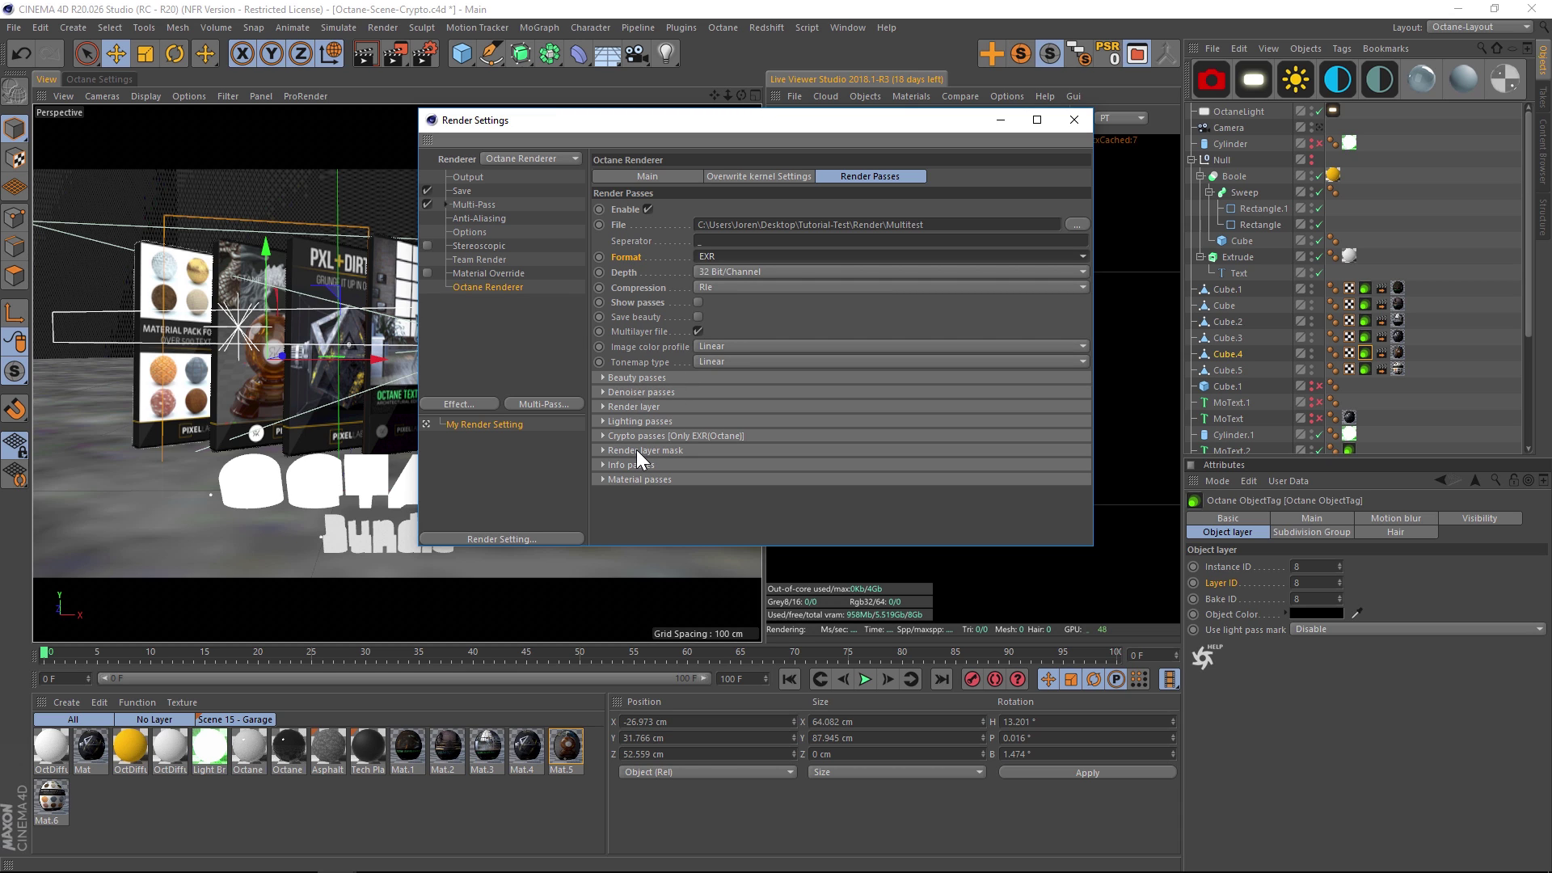
{"action": "left_click", "coordinate": [638, 450]}
{"action": "left_click", "coordinate": [696, 255]}
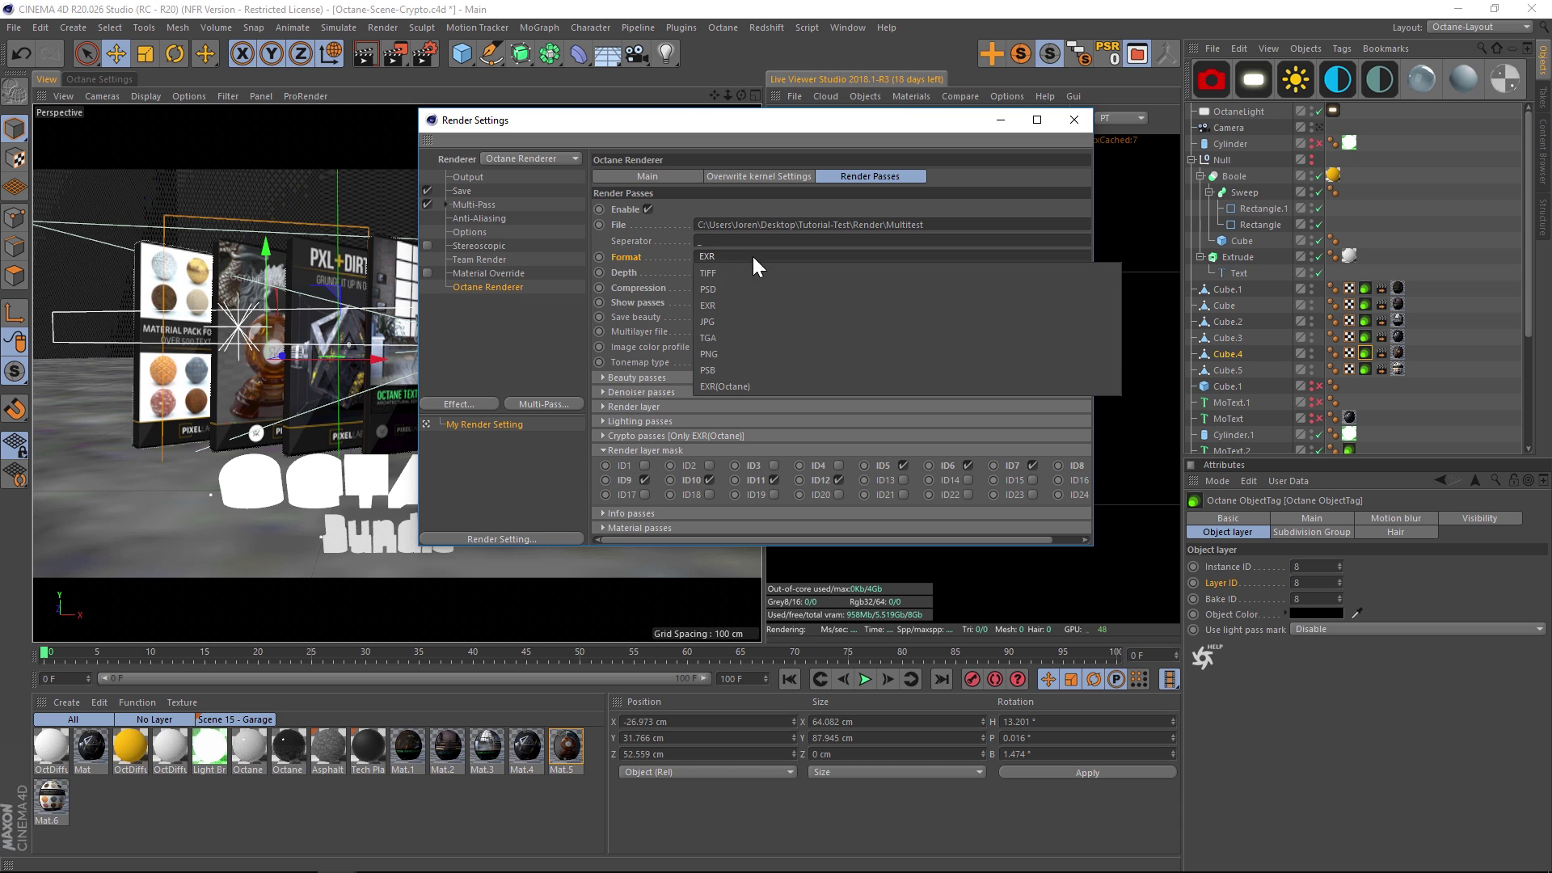
{"action": "left_click", "coordinate": [721, 387]}
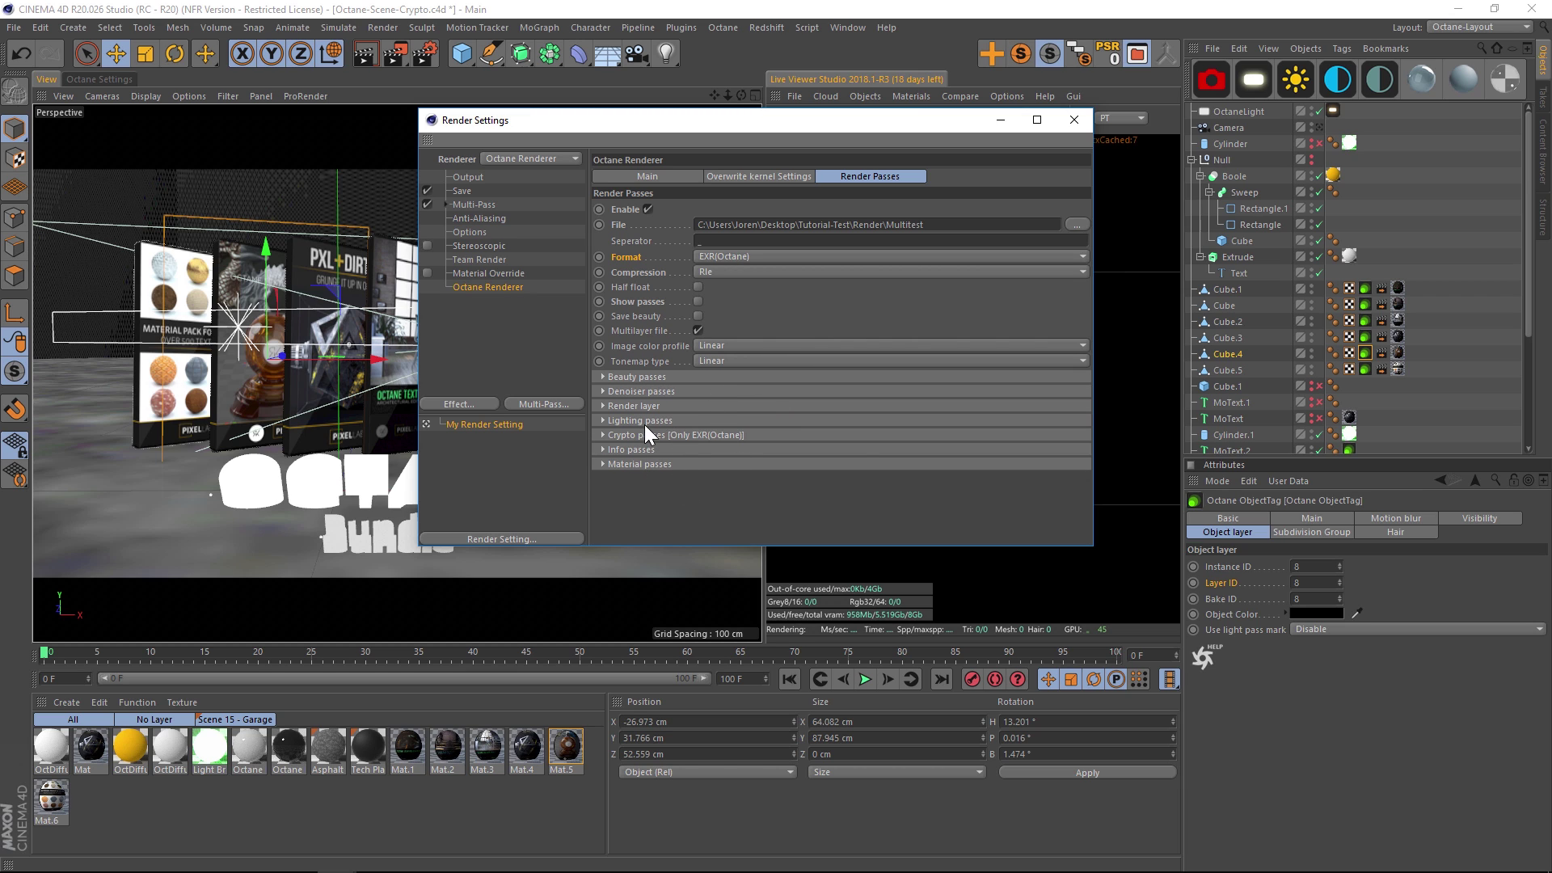
{"action": "left_click", "coordinate": [616, 435]}
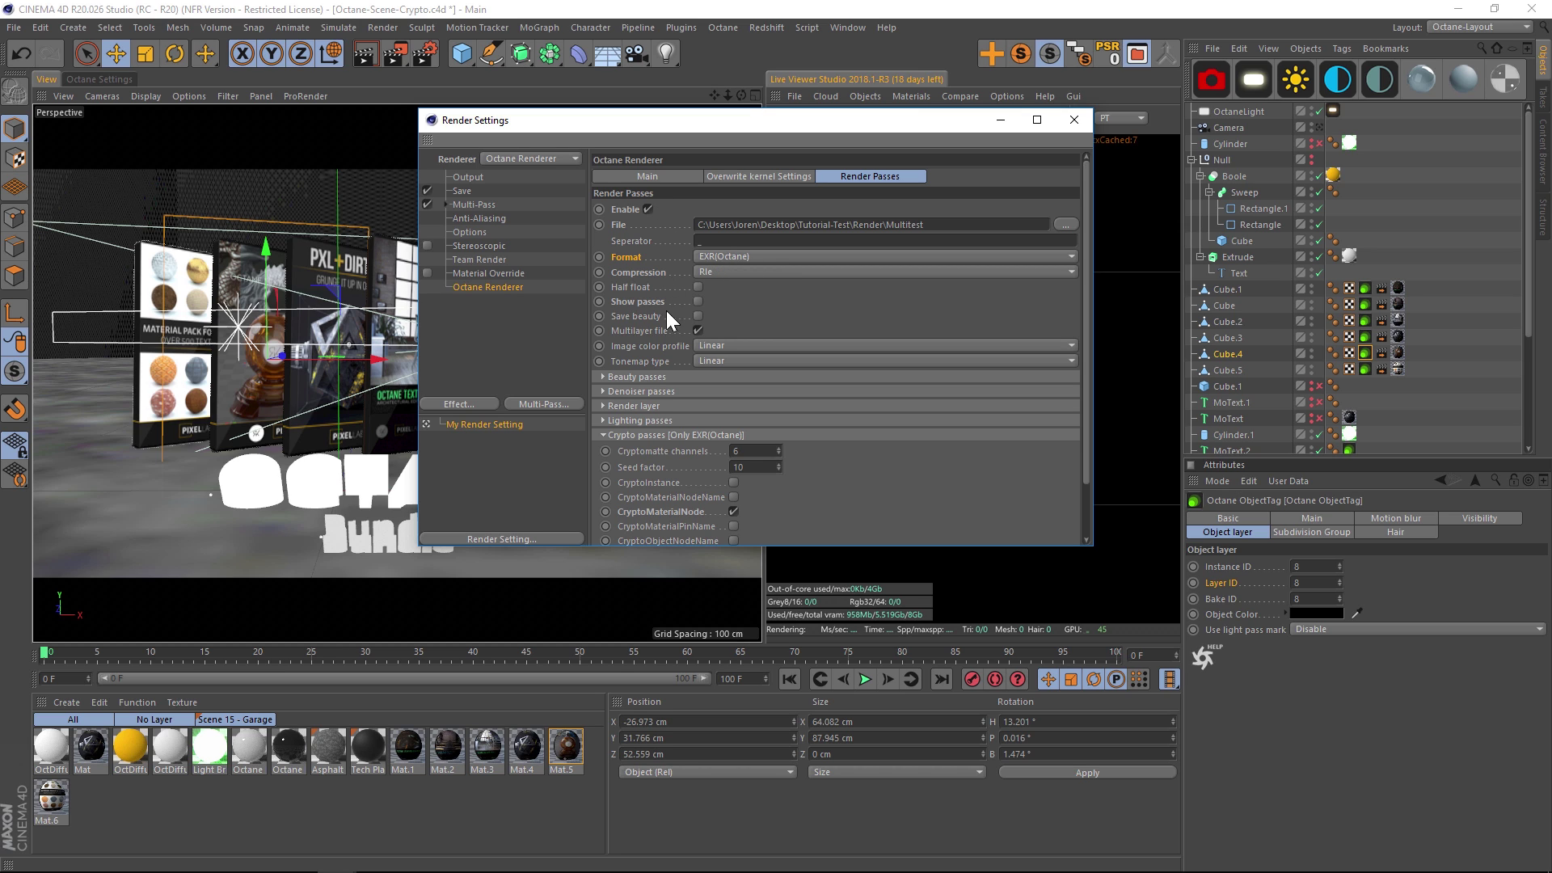
Enable CryptoObjectNode and delete the Octane object tags from Cube.1–Cube.5
{"action": "scroll", "coordinate": [1085, 392], "scroll_direction": "down", "scroll_amount": 3}
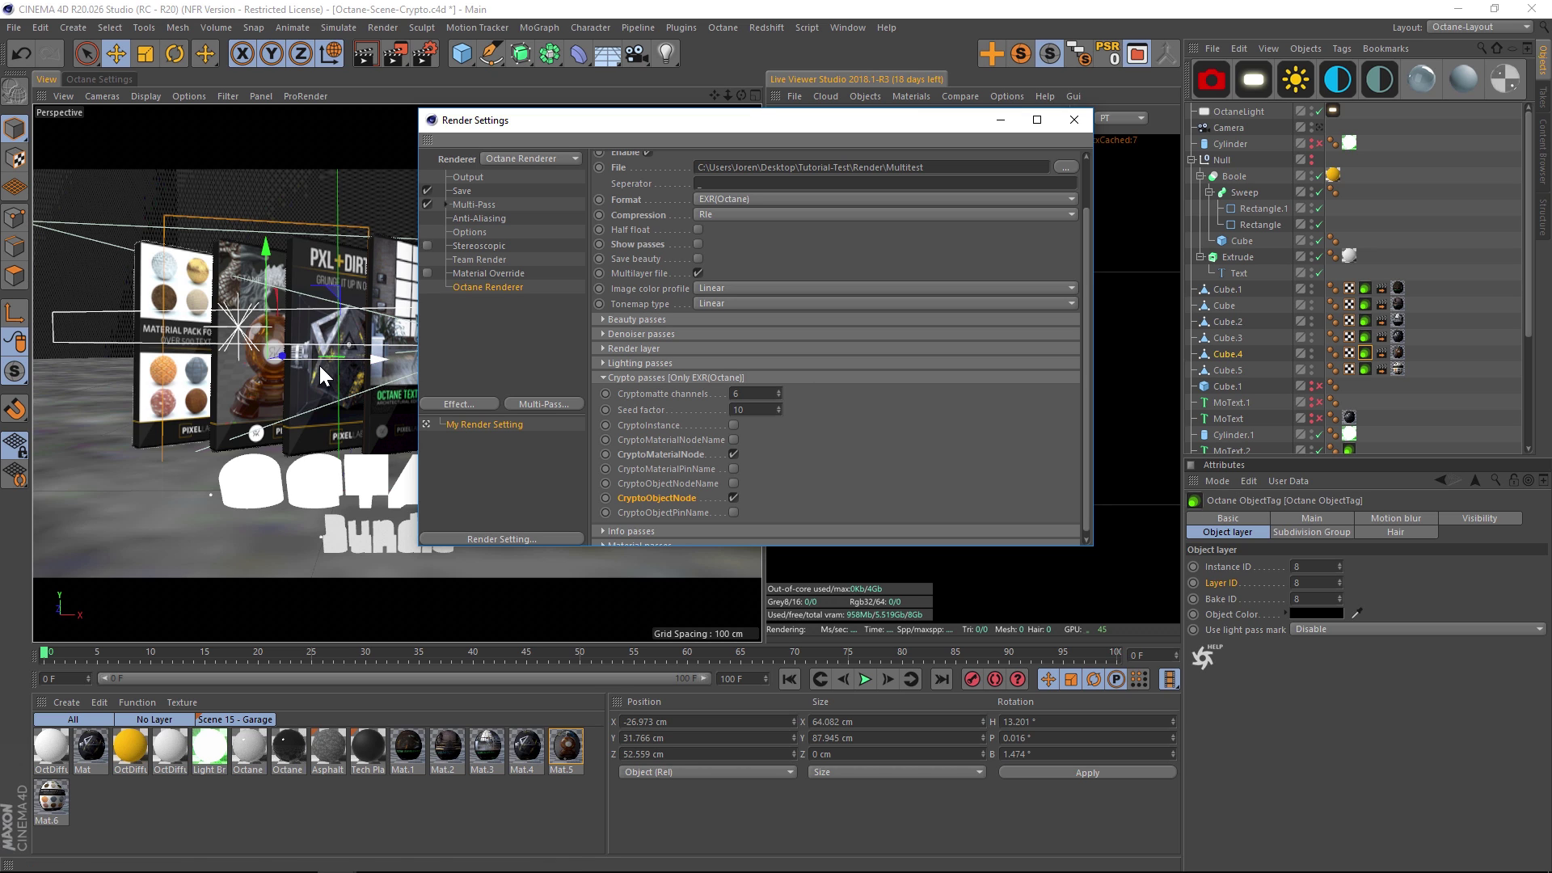
{"action": "left_click", "coordinate": [1365, 283]}
{"action": "key", "text": "Delete"}
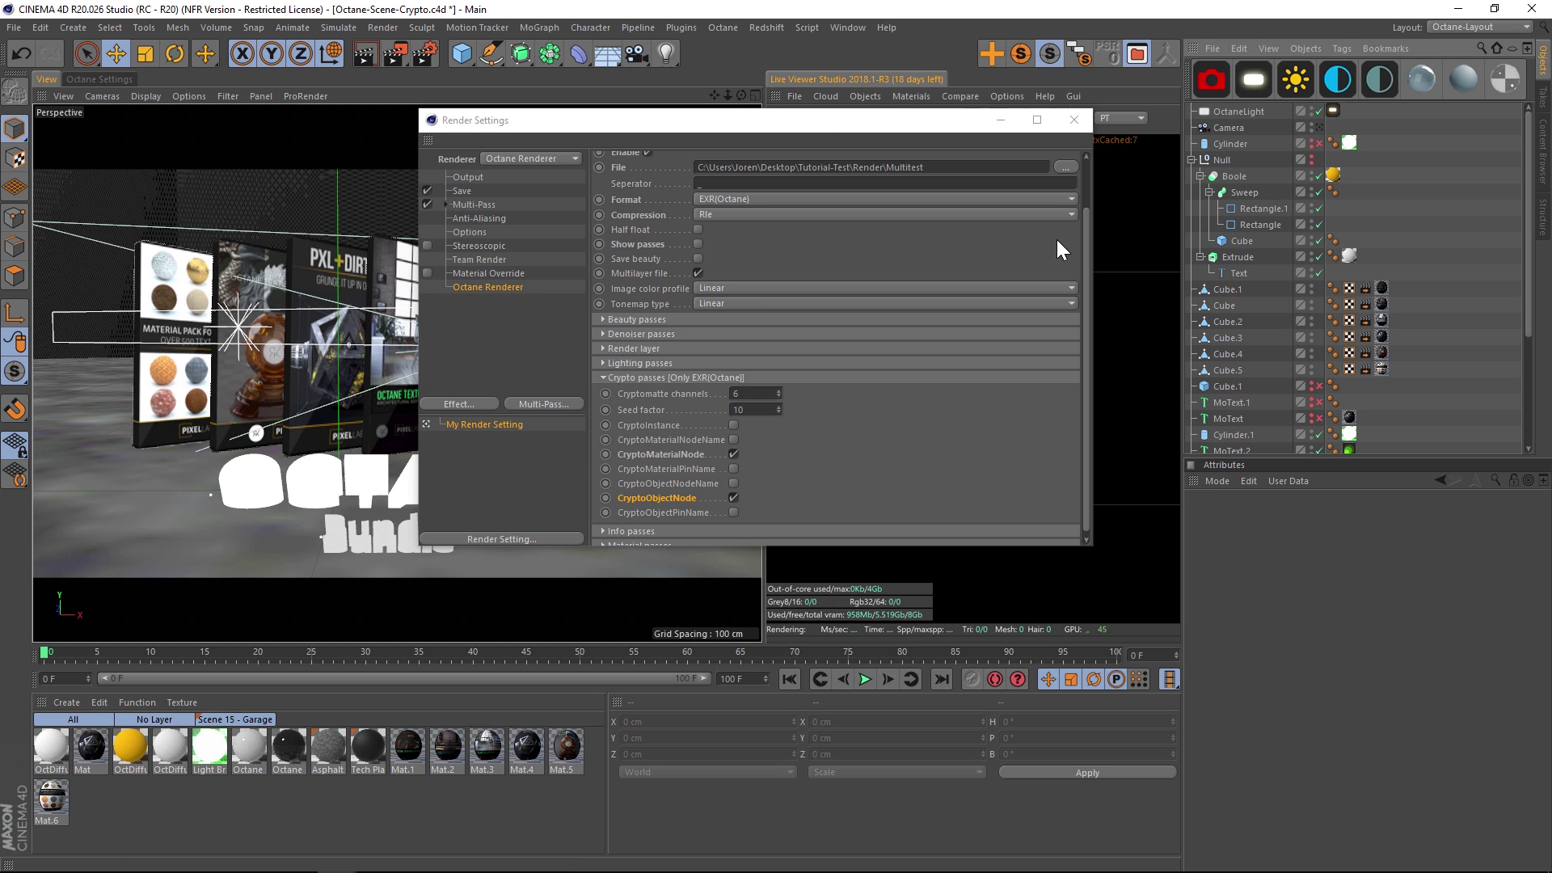
{"action": "left_click_drag", "start_coordinate": [818, 123], "coordinate": [779, 186]}
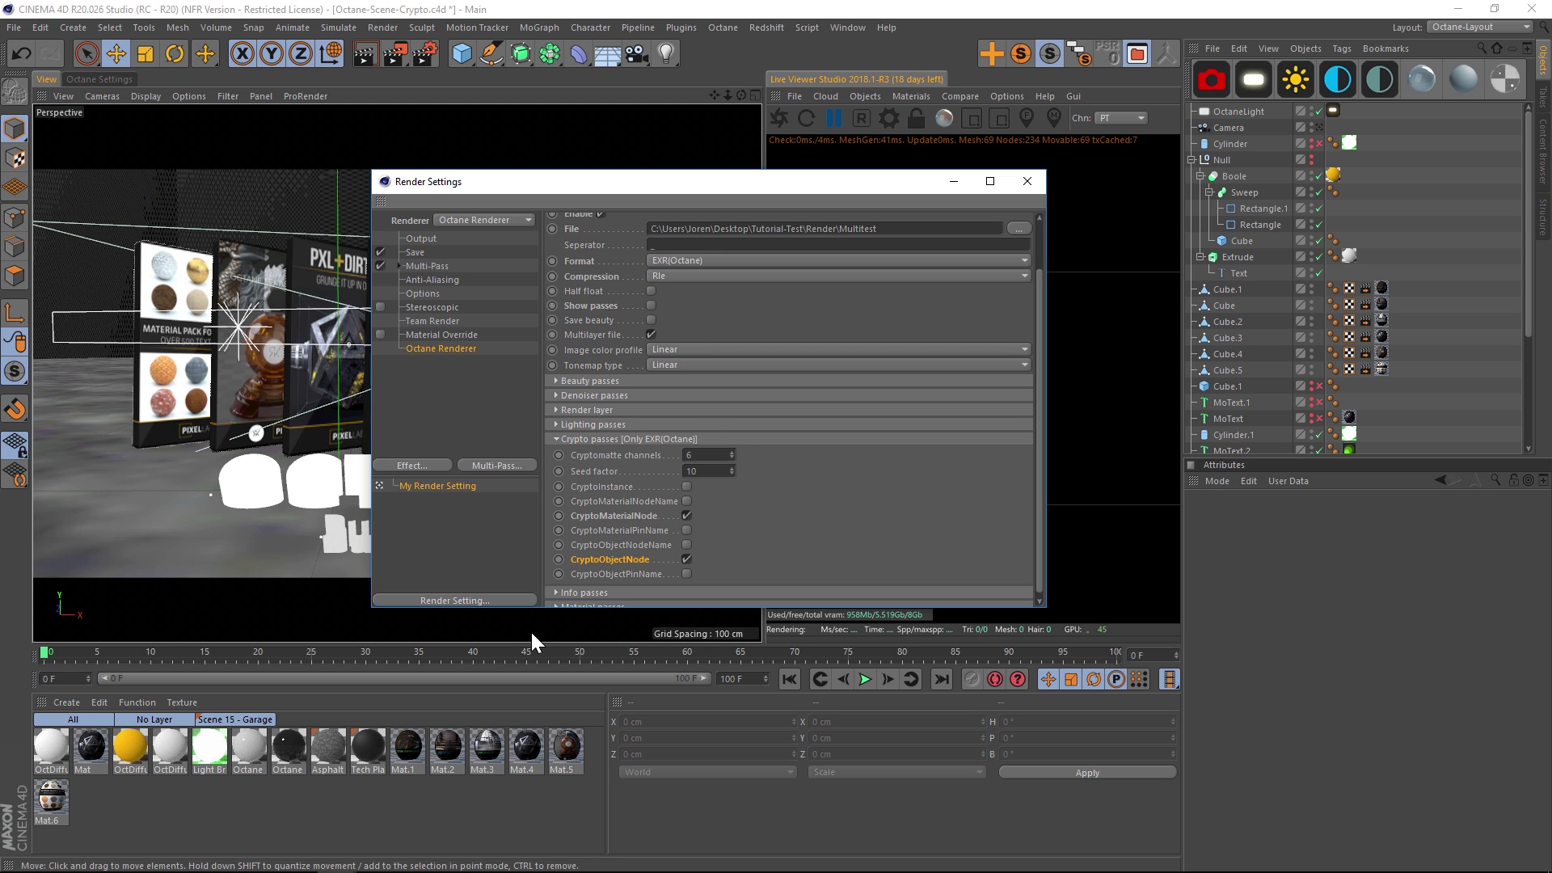
{"action": "left_click", "coordinate": [417, 857]}
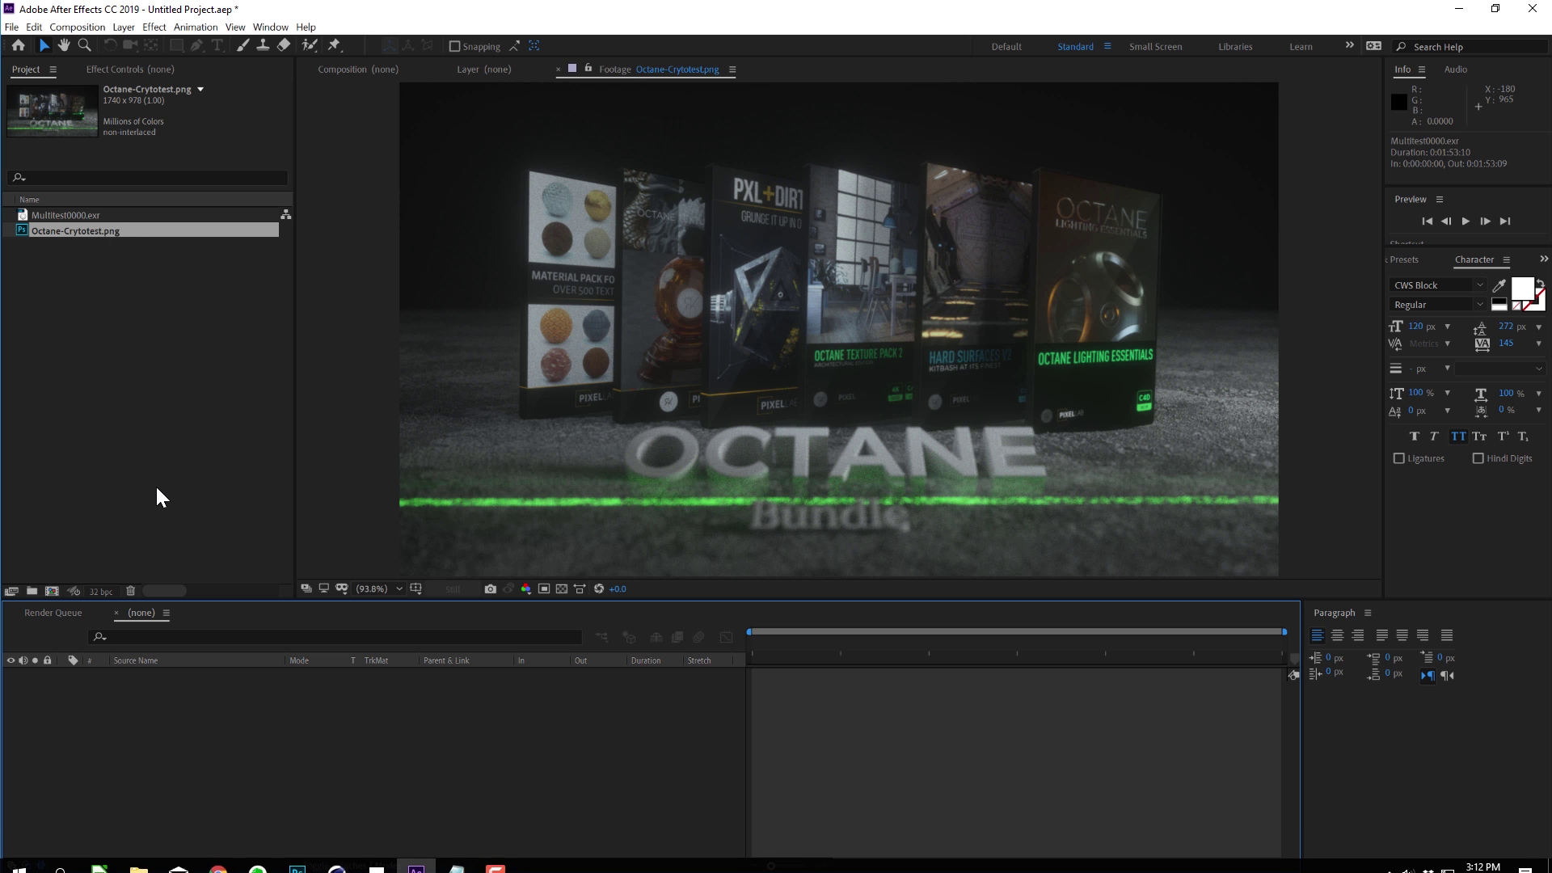
Create a composition from Multitest0000.exr with Octane-Crytotest.png as the second layer
{"action": "left_click", "coordinate": [89, 233]}
{"action": "left_click", "coordinate": [92, 212]}
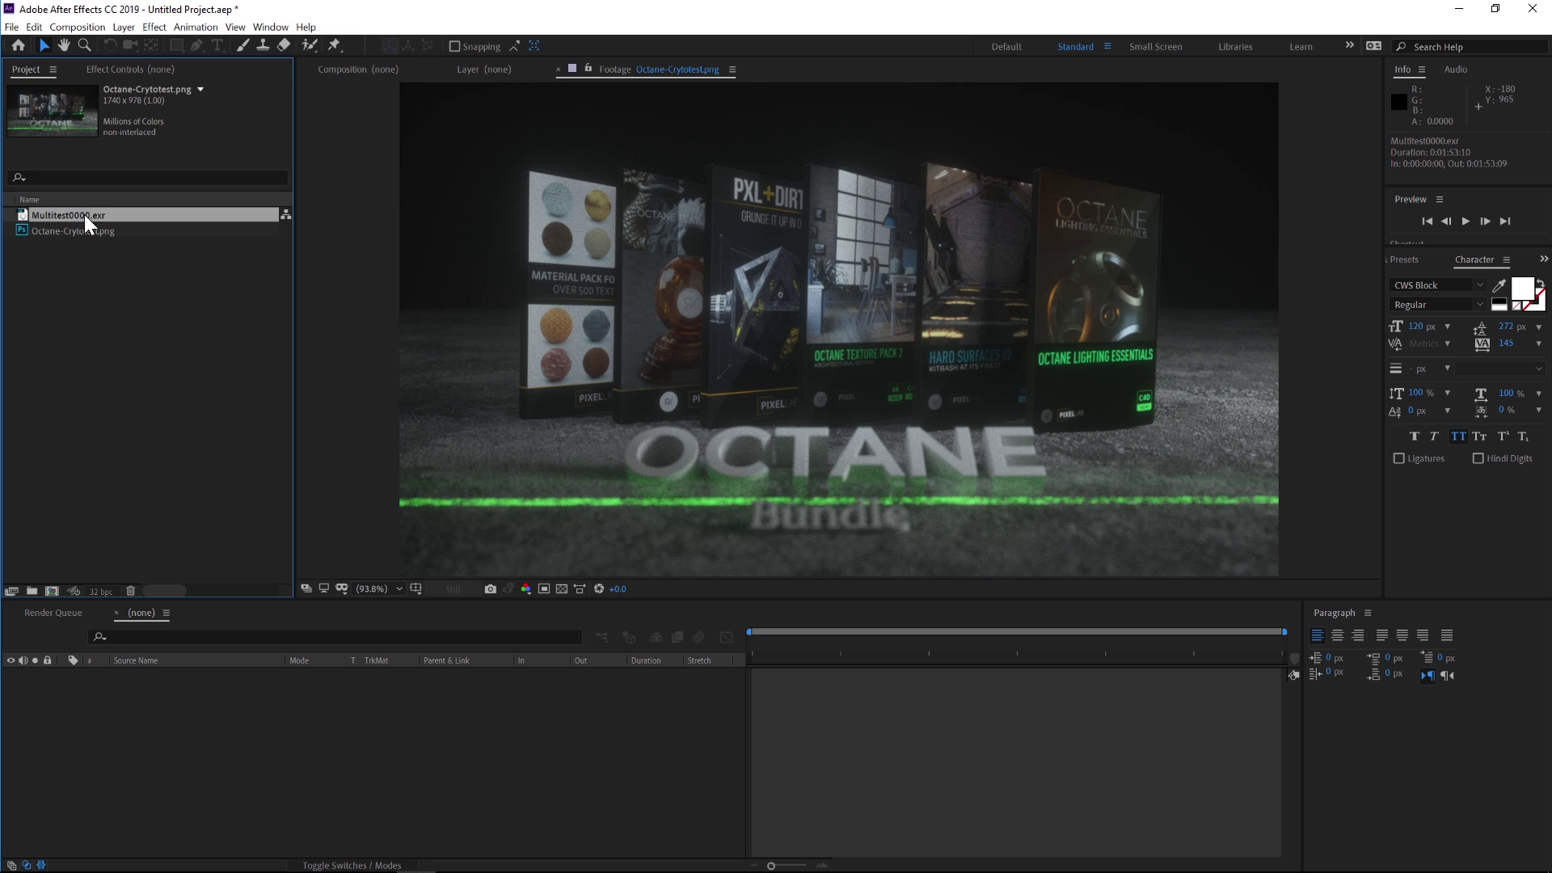
{"action": "left_click_drag", "start_coordinate": [67, 210], "coordinate": [147, 675]}
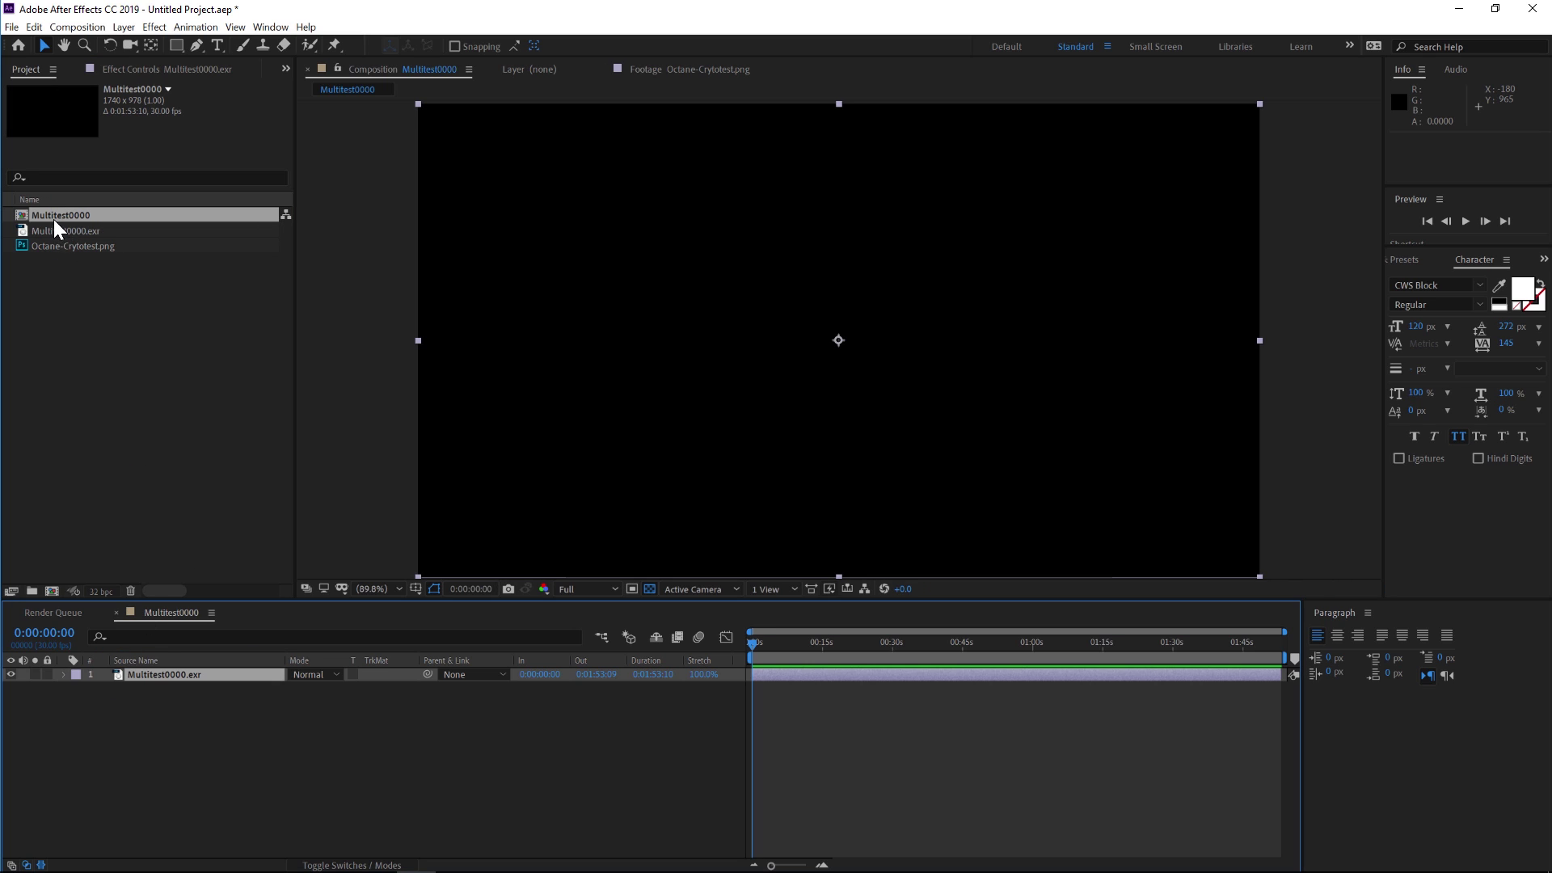
{"action": "left_click_drag", "start_coordinate": [58, 246], "coordinate": [245, 709]}
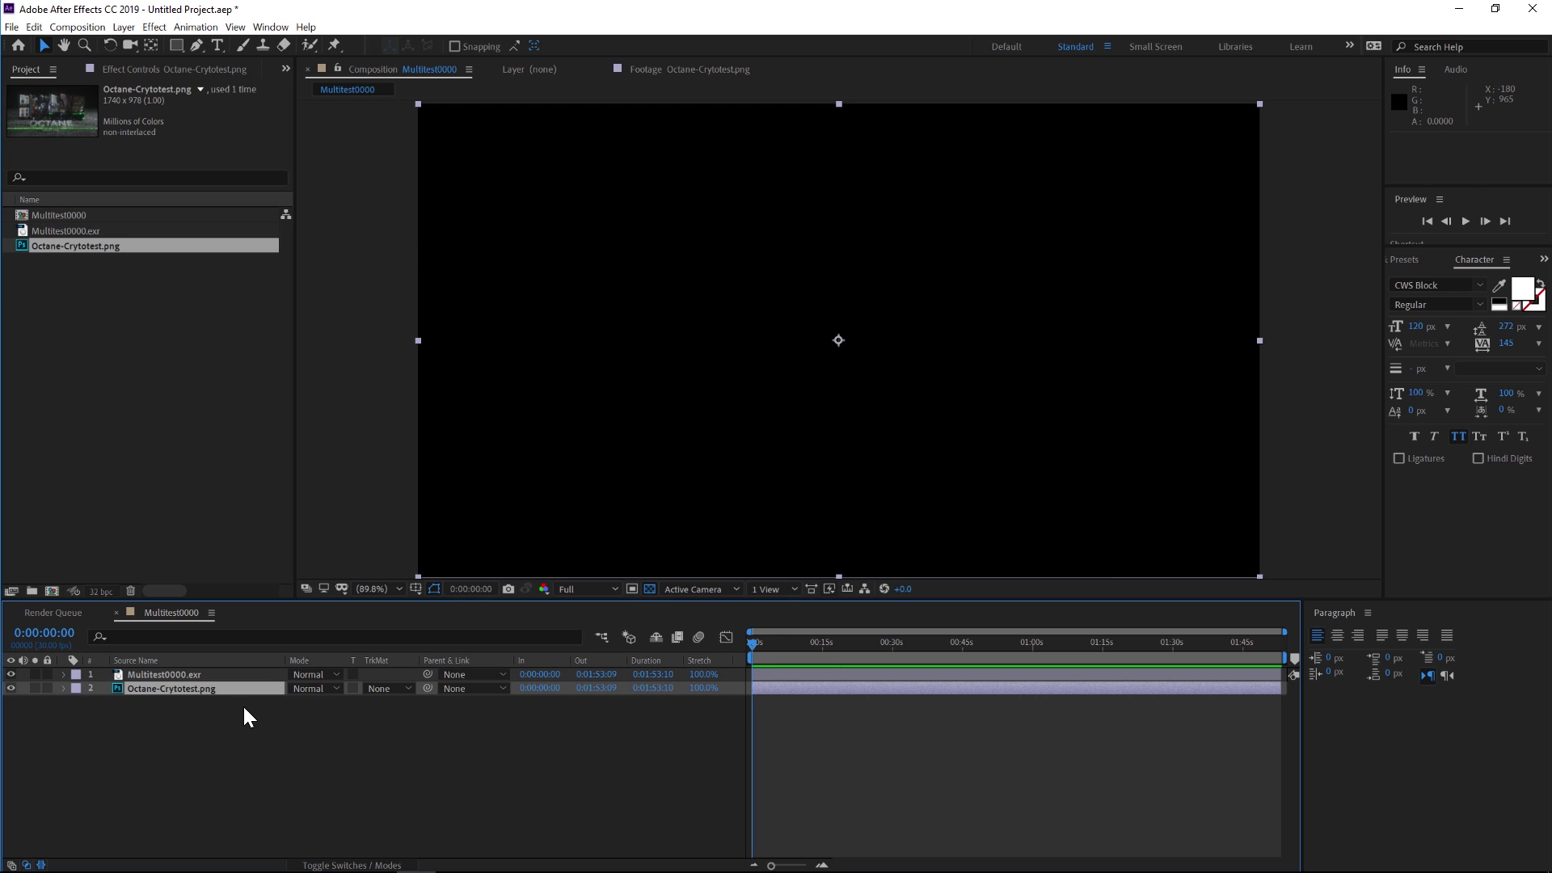
Apply the EXtractoR effect to the EXR layer, then remove it again
{"action": "left_click", "coordinate": [198, 676]}
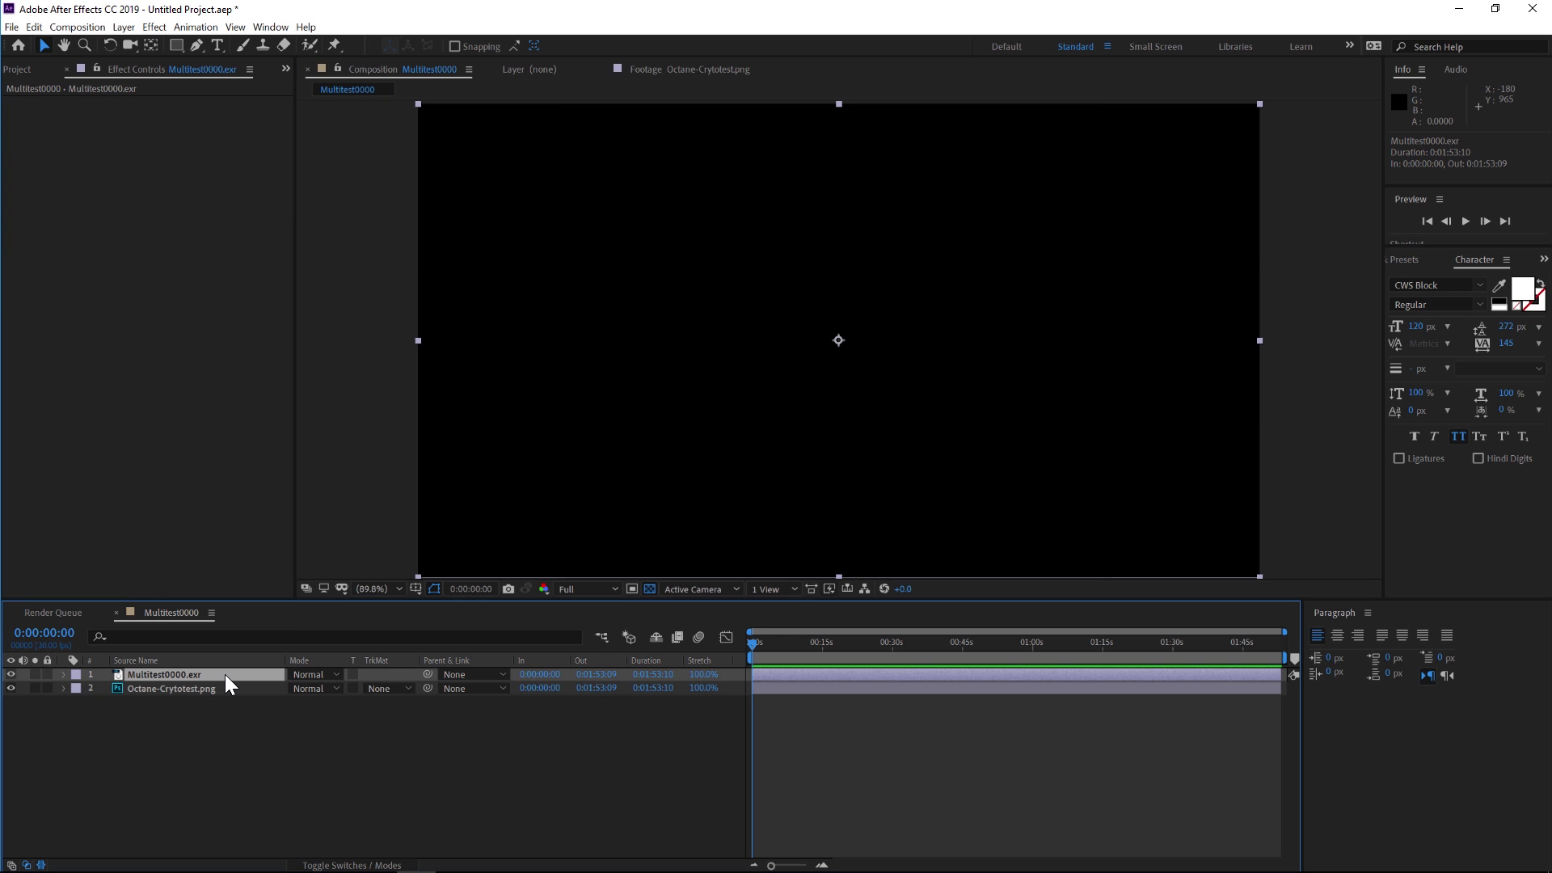
{"action": "key", "text": "ctrl+space"}
{"action": "type", "text": "extr"}
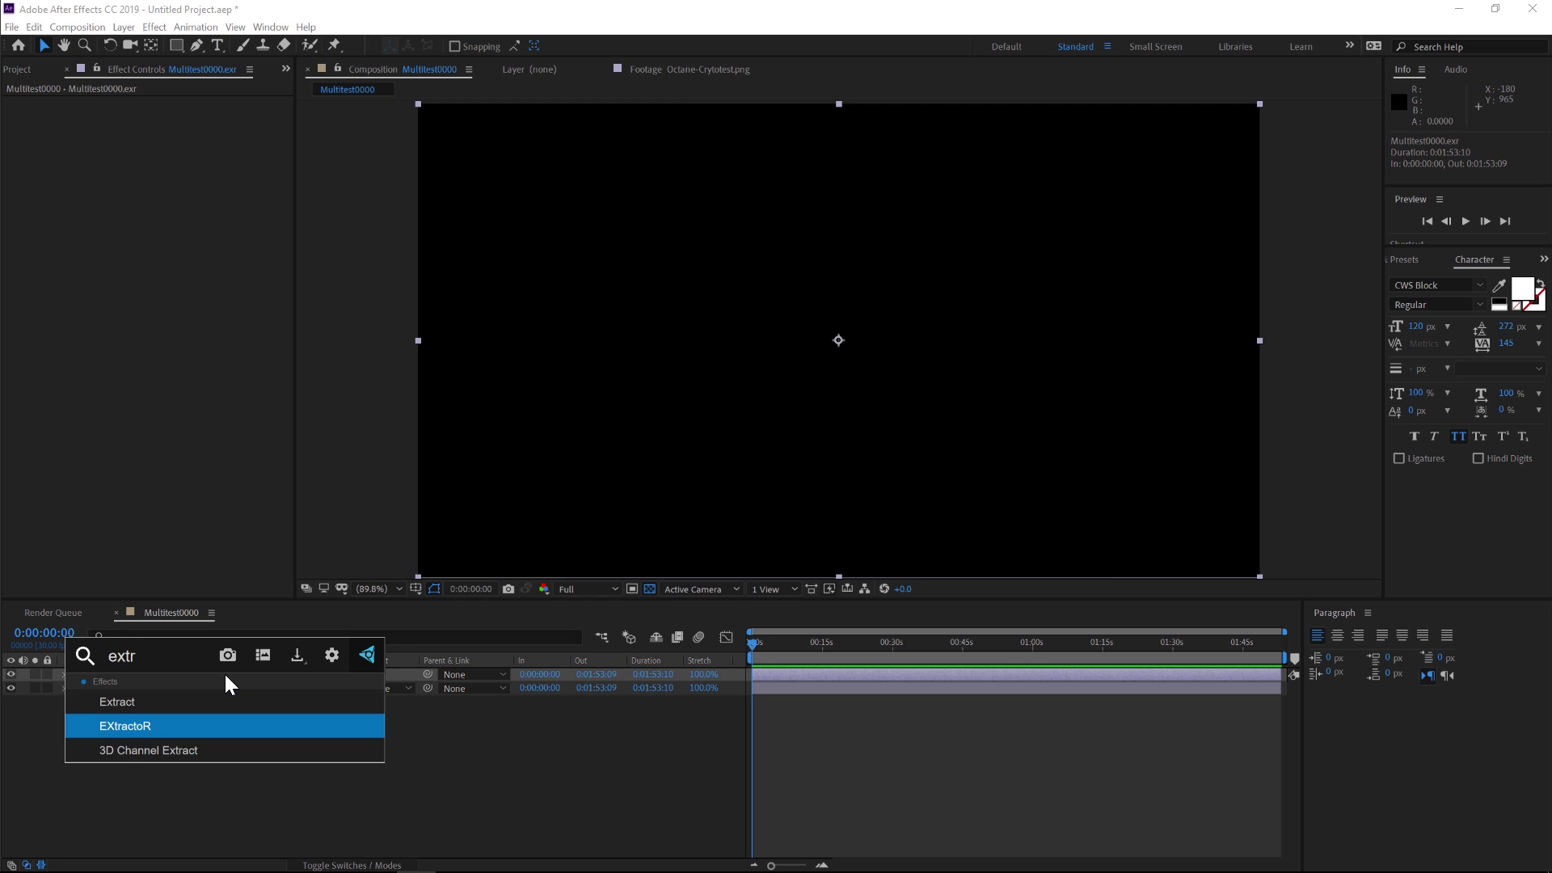
{"action": "key", "text": "Return"}
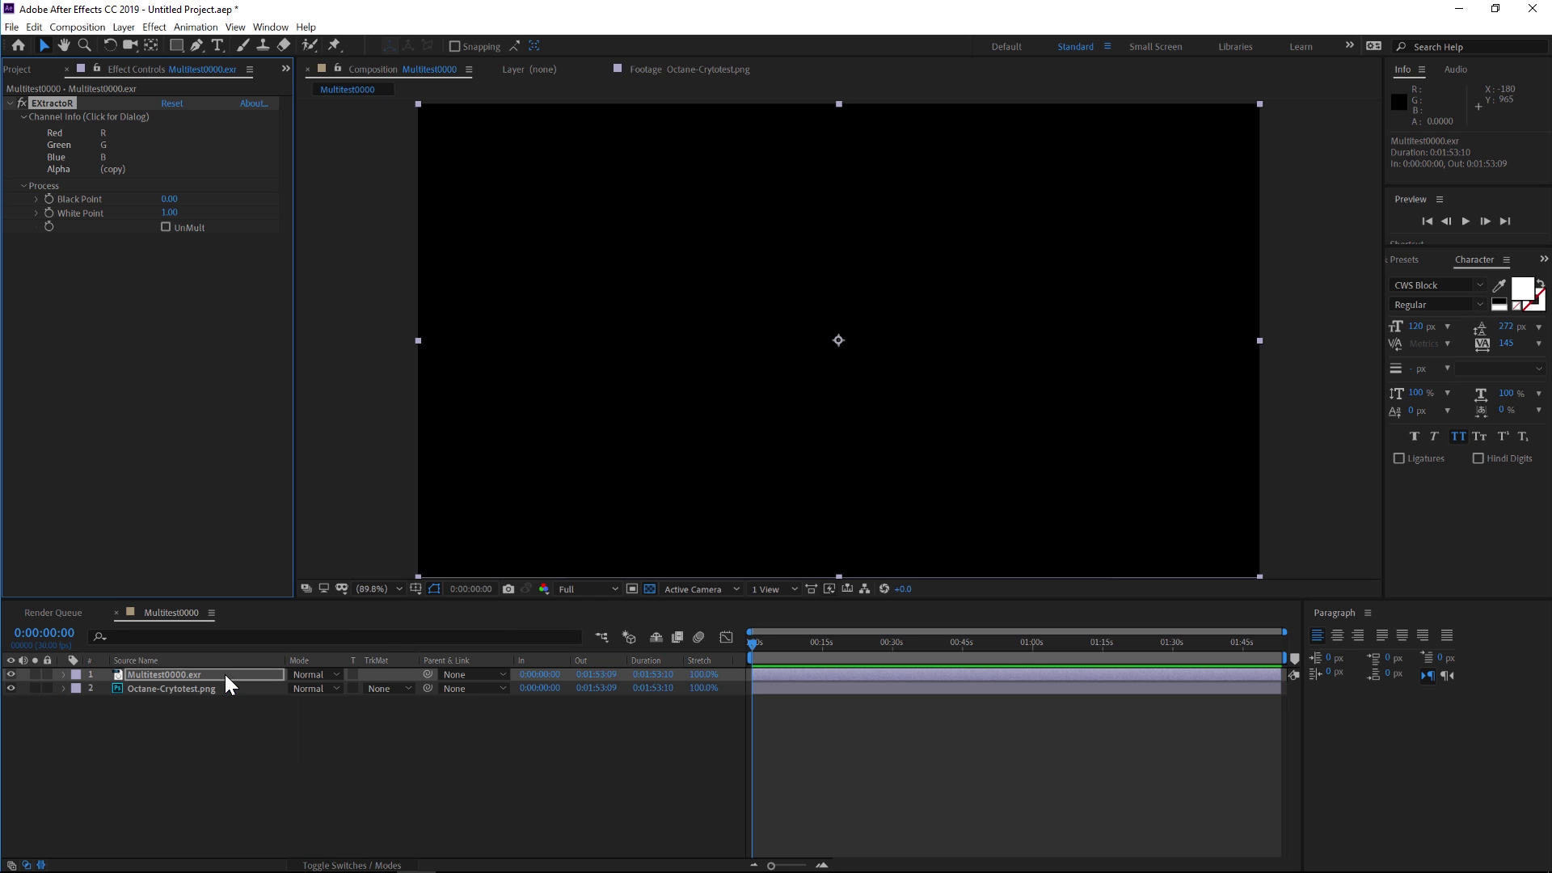
{"action": "left_click", "coordinate": [61, 104]}
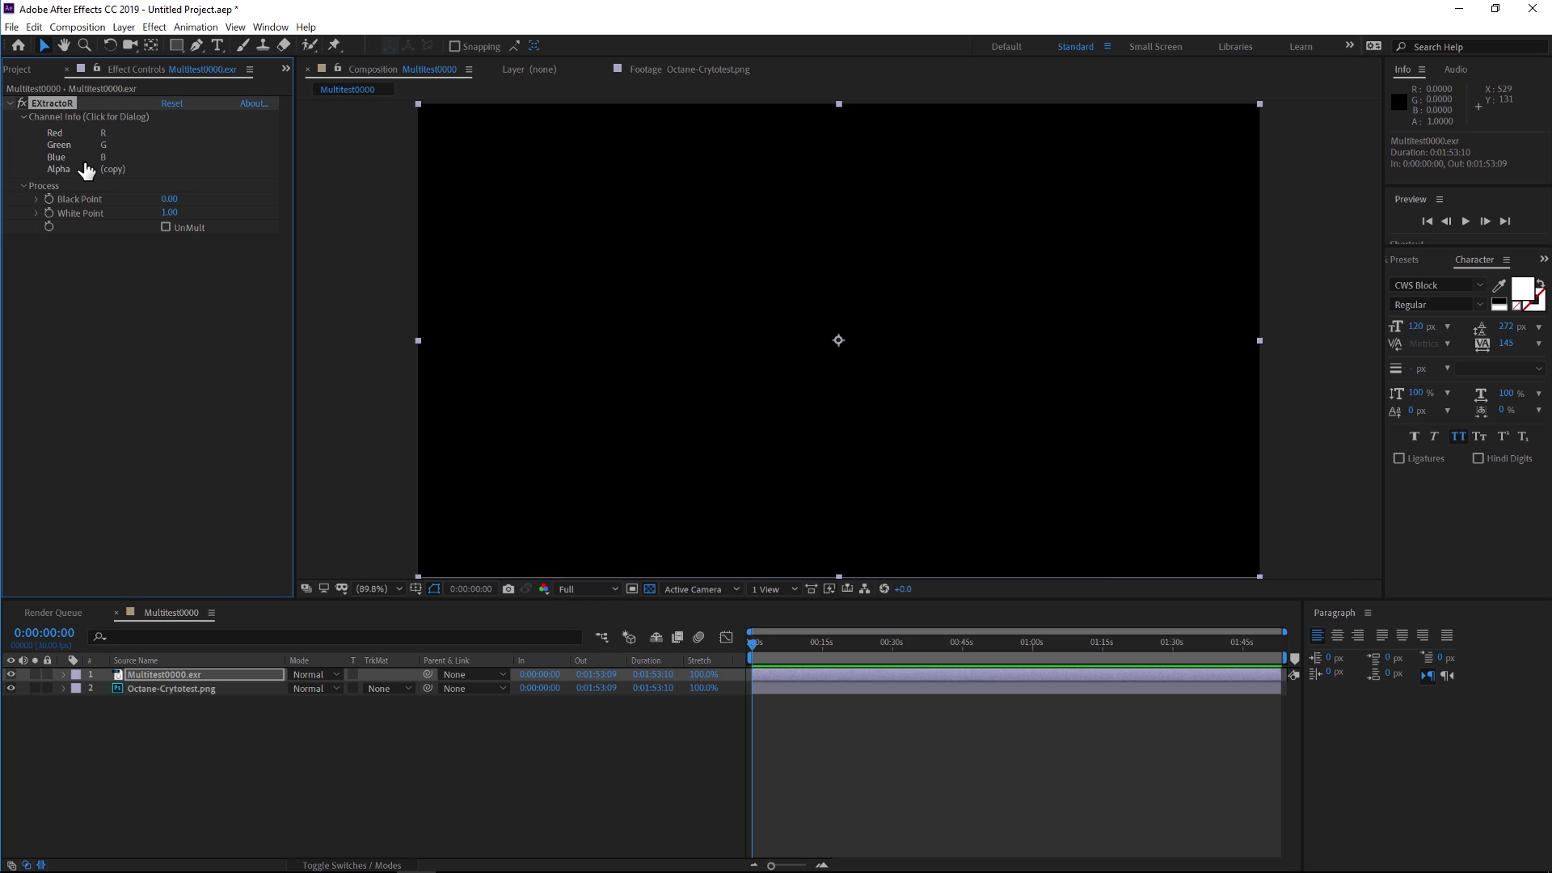
{"action": "key", "text": "Delete"}
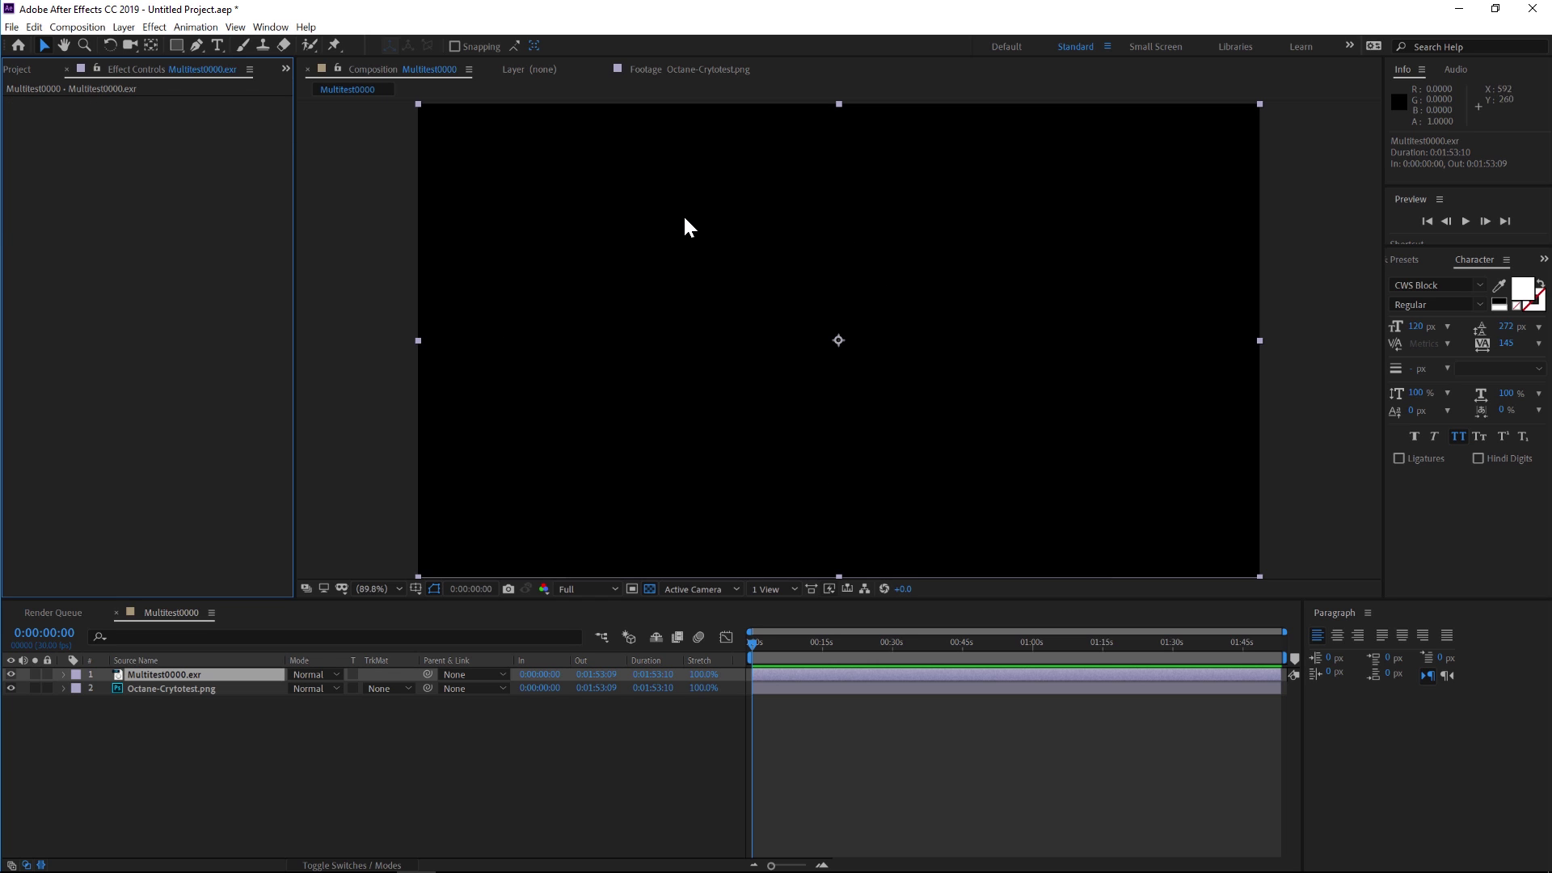
Read through the fnordware ProEXR page in Chrome, then minimize the browser
{"action": "mouse_move", "coordinate": [323, 862]}
{"action": "mouse_move", "coordinate": [218, 864]}
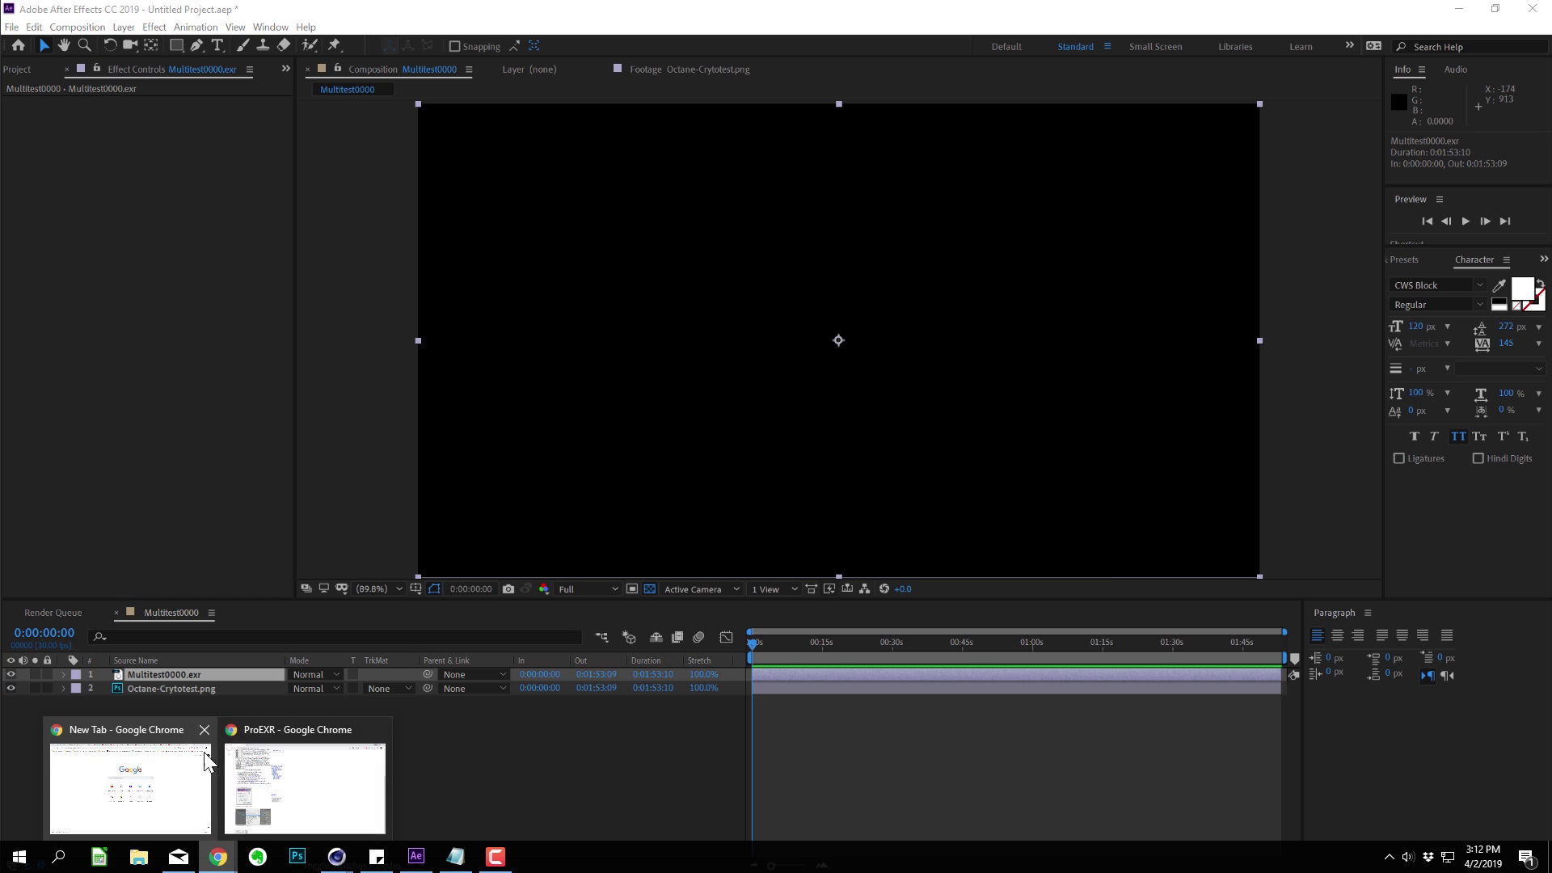
{"action": "left_click", "coordinate": [305, 788]}
{"action": "scroll", "coordinate": [267, 129], "scroll_direction": "up", "scroll_amount": 5}
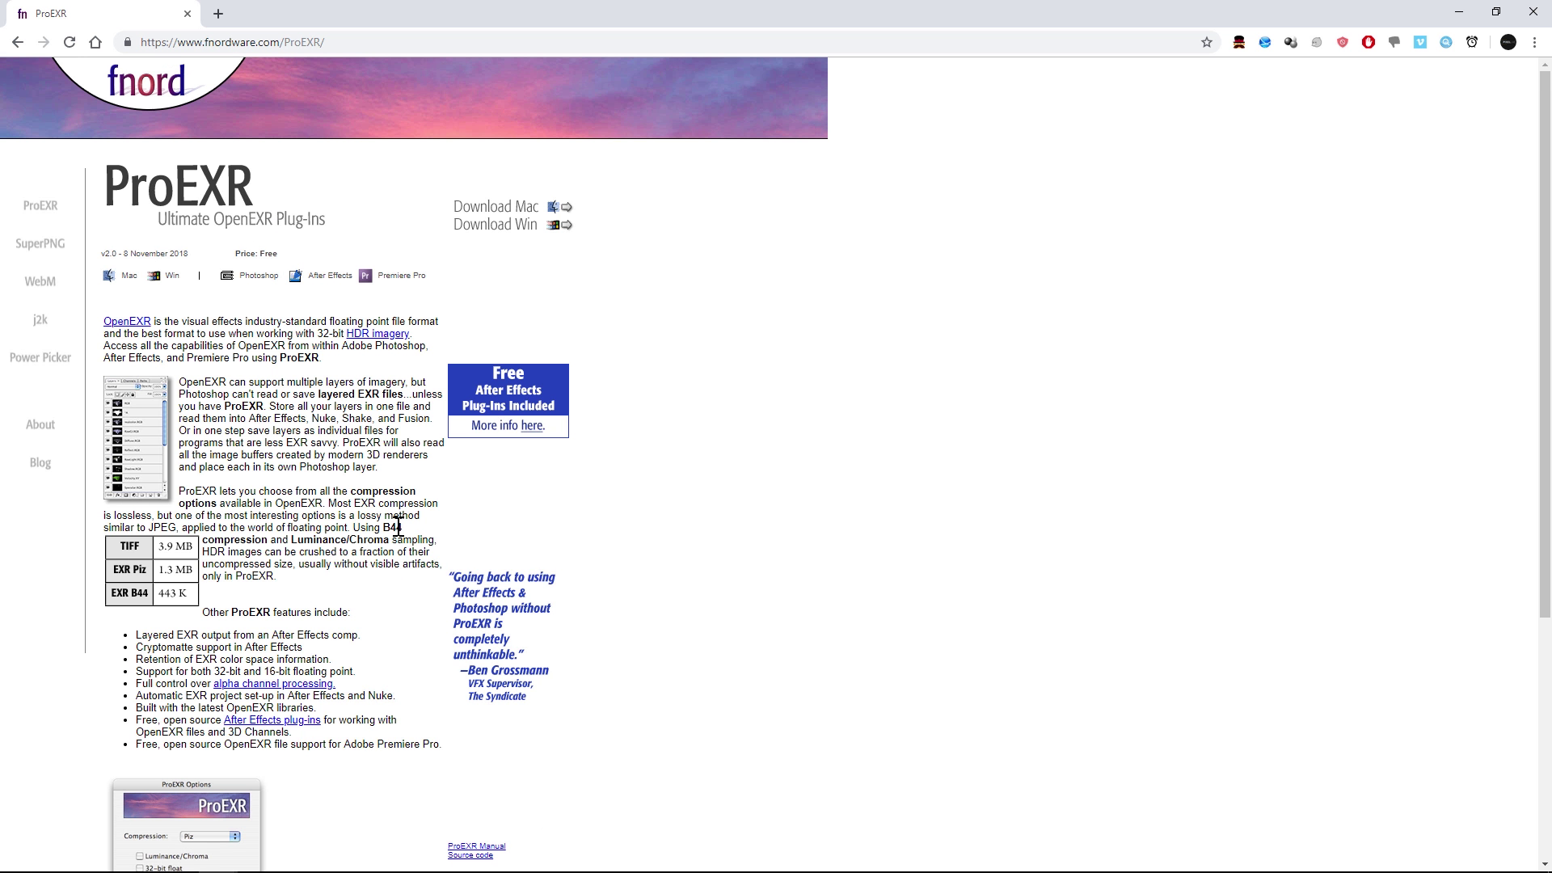
{"action": "scroll", "coordinate": [400, 521], "scroll_direction": "down", "scroll_amount": 4}
{"action": "scroll", "coordinate": [240, 496], "scroll_direction": "up", "scroll_amount": 4}
{"action": "scroll", "coordinate": [315, 659], "scroll_direction": "down", "scroll_amount": 3}
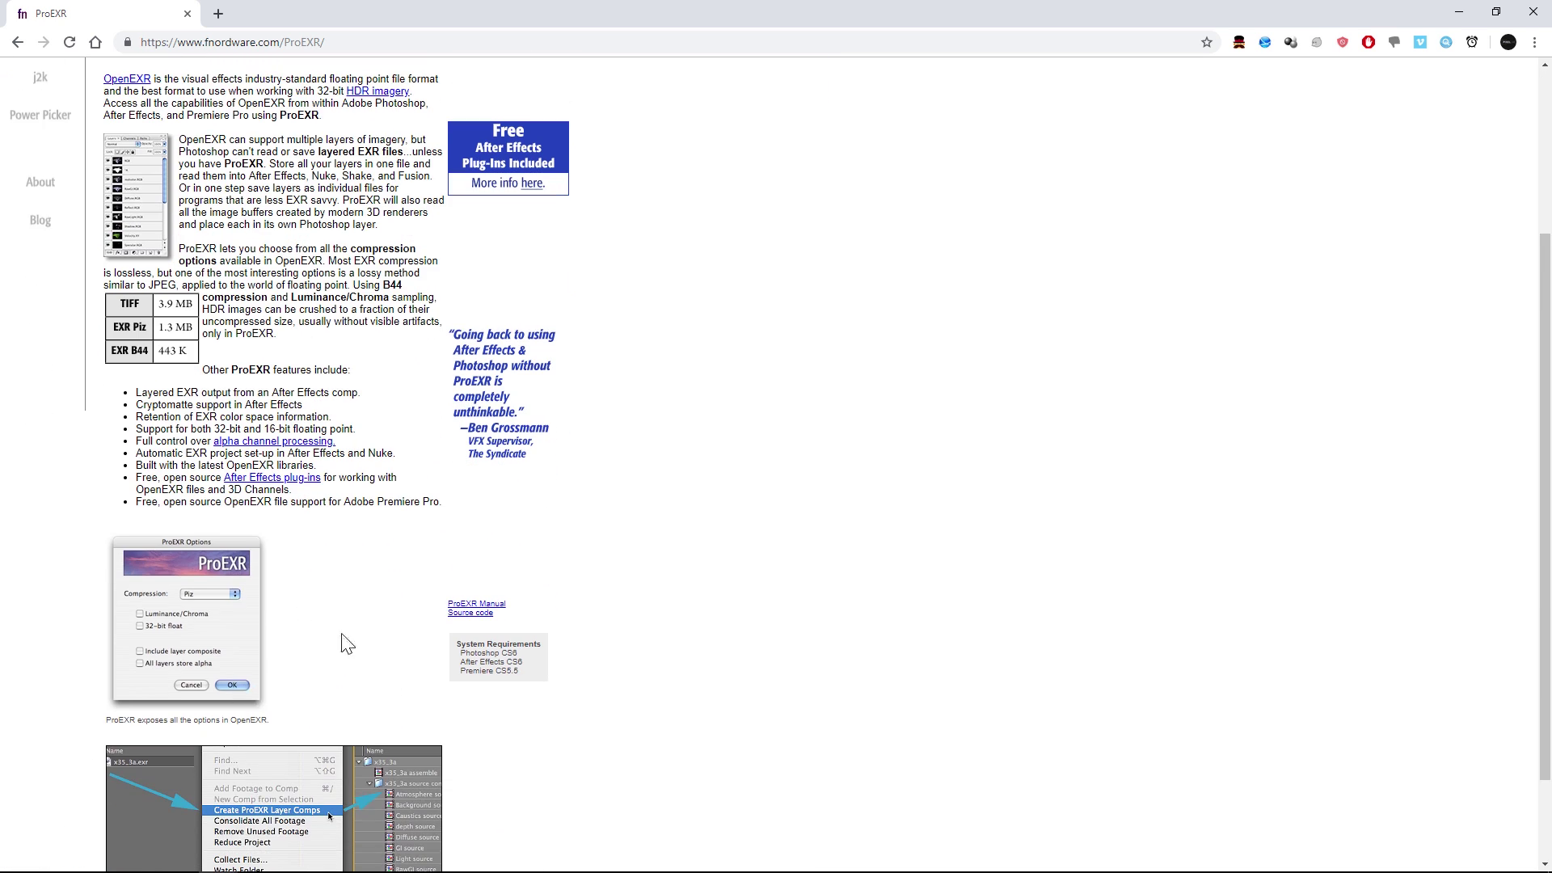
{"action": "left_click", "coordinate": [1459, 12]}
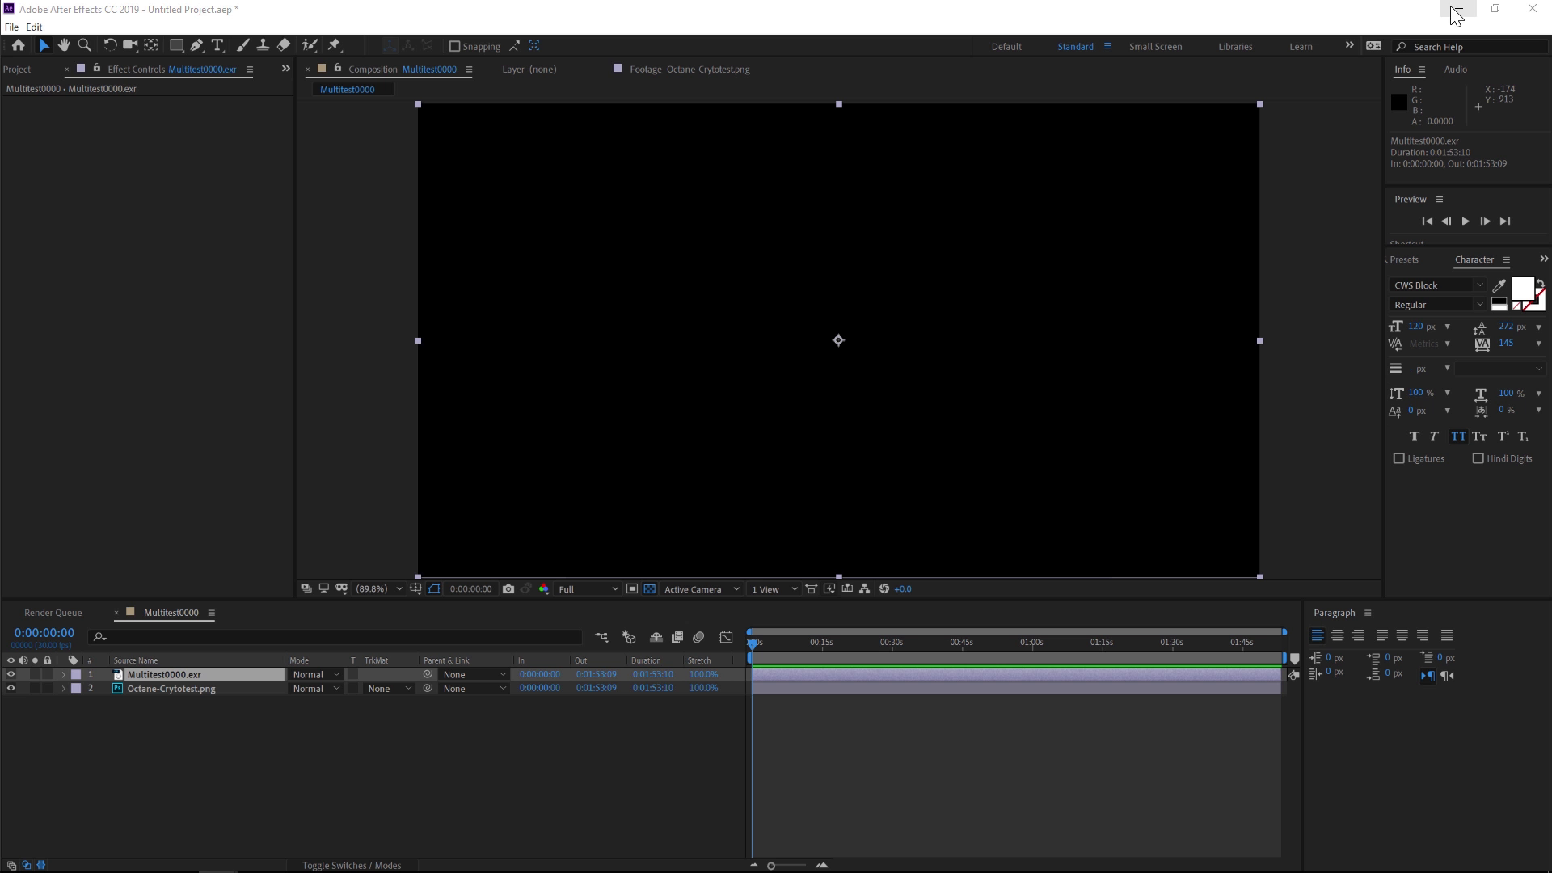
Apply Cryptomatte to the Multitest0000.exr layer with its Layer set to CryptoObjectNode
{"action": "left_click", "coordinate": [13, 696]}
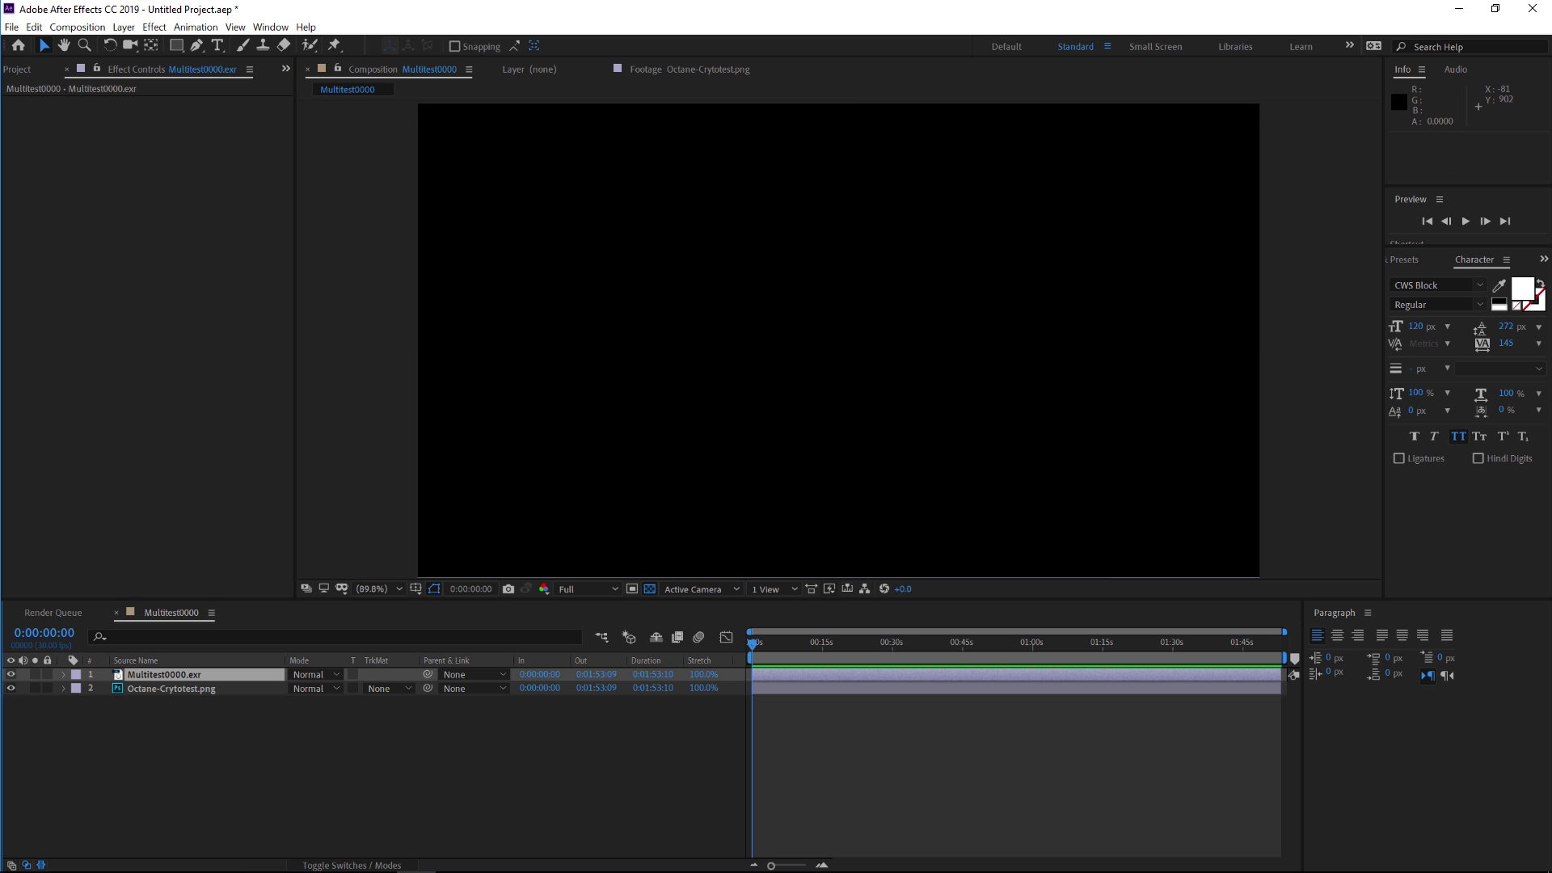
{"action": "left_click", "coordinate": [162, 674]}
{"action": "key", "text": "ctrl+space"}
{"action": "type", "text": "cryp"}
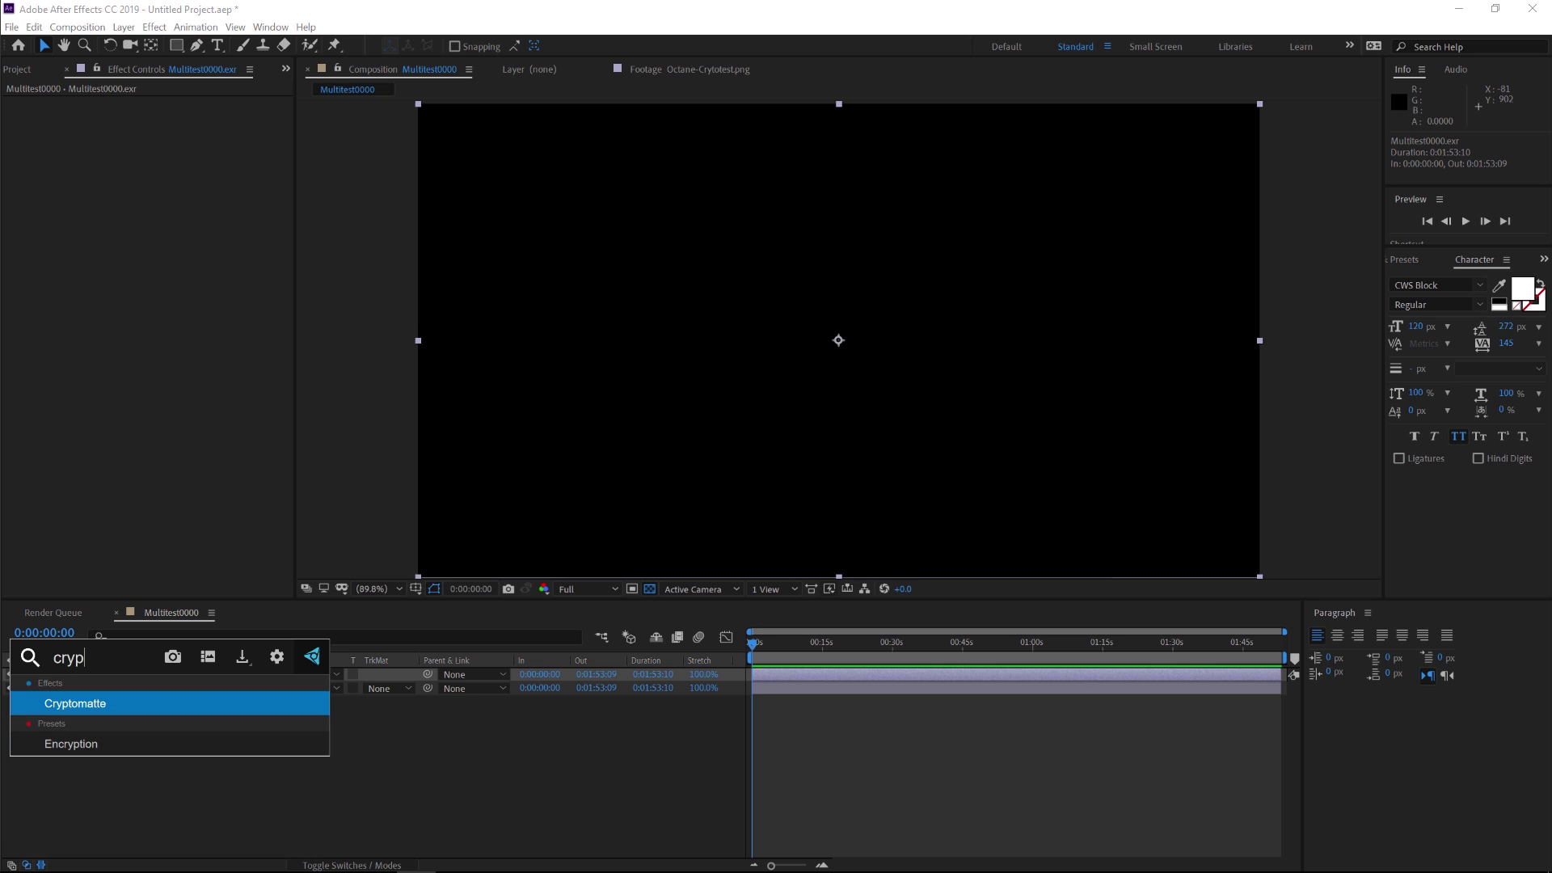
{"action": "key", "text": "Return"}
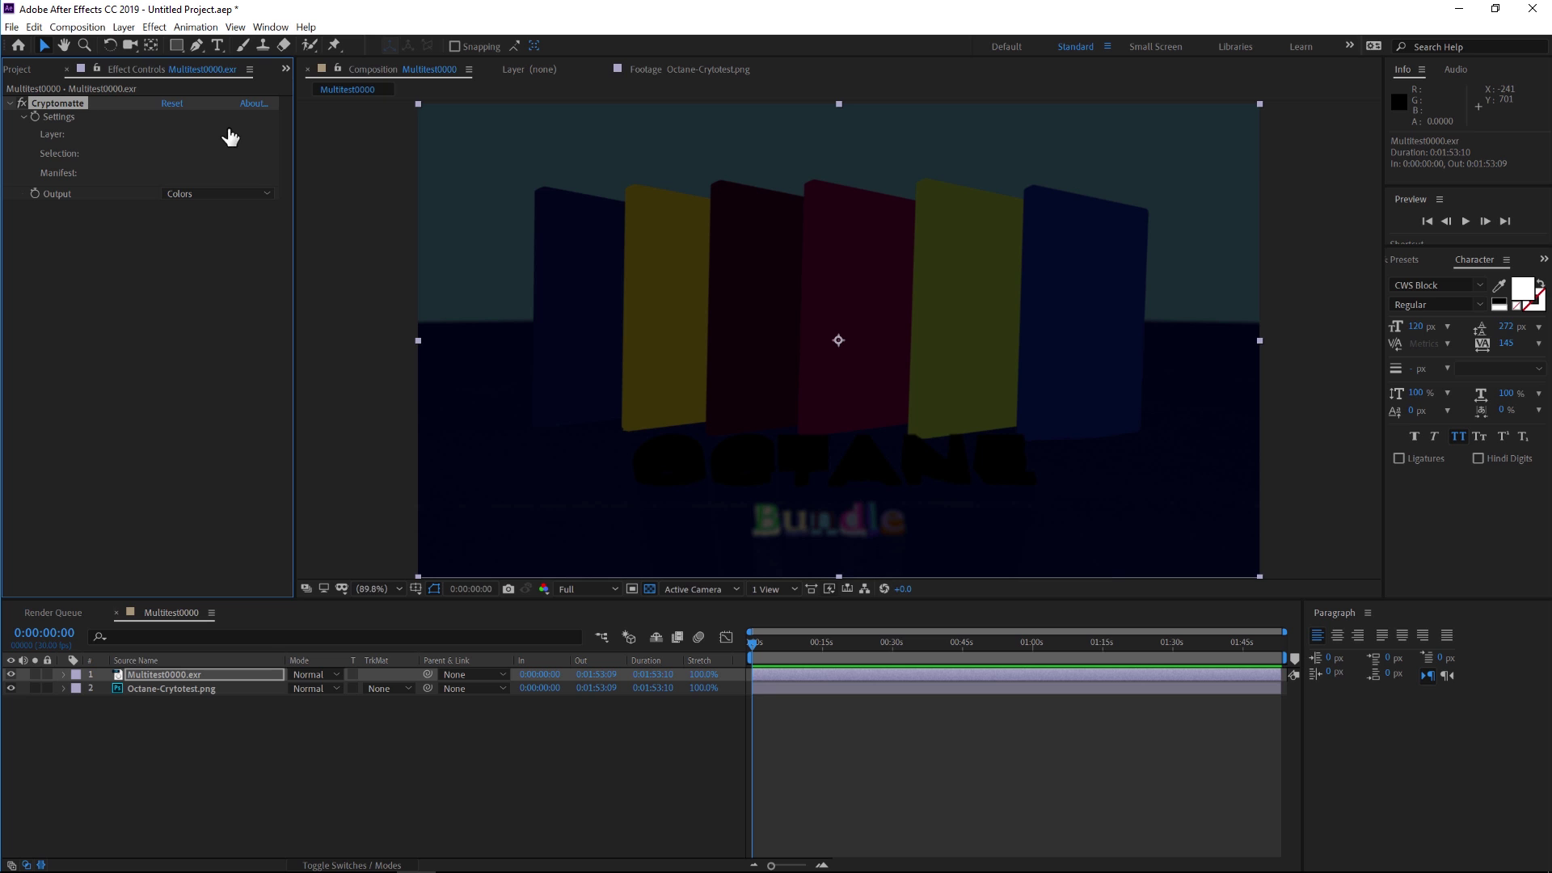
{"action": "left_click", "coordinate": [203, 174]}
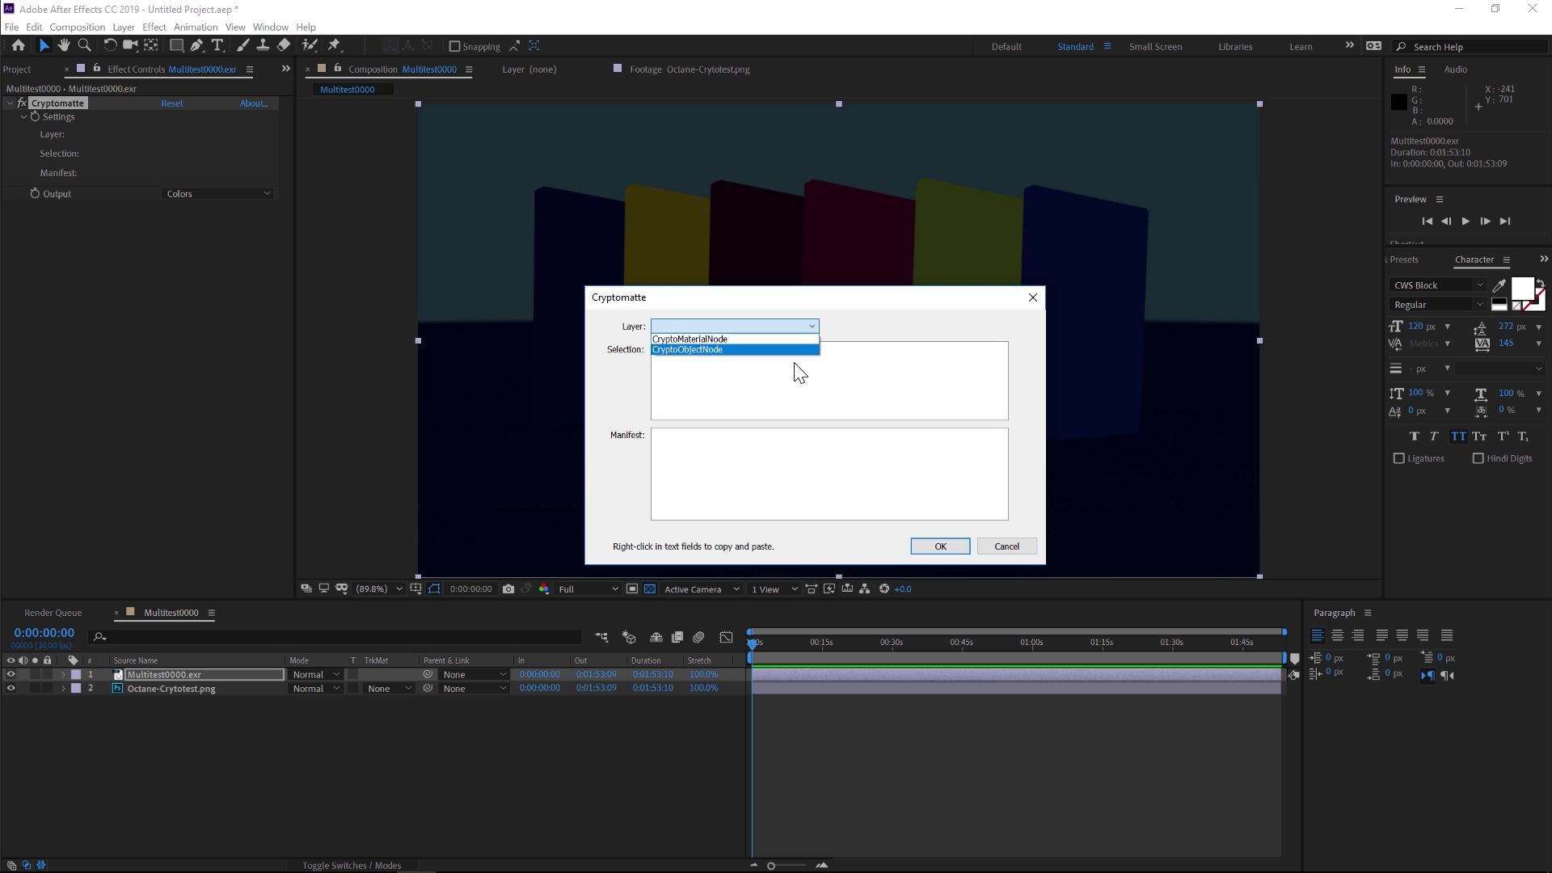
{"action": "left_click", "coordinate": [701, 350]}
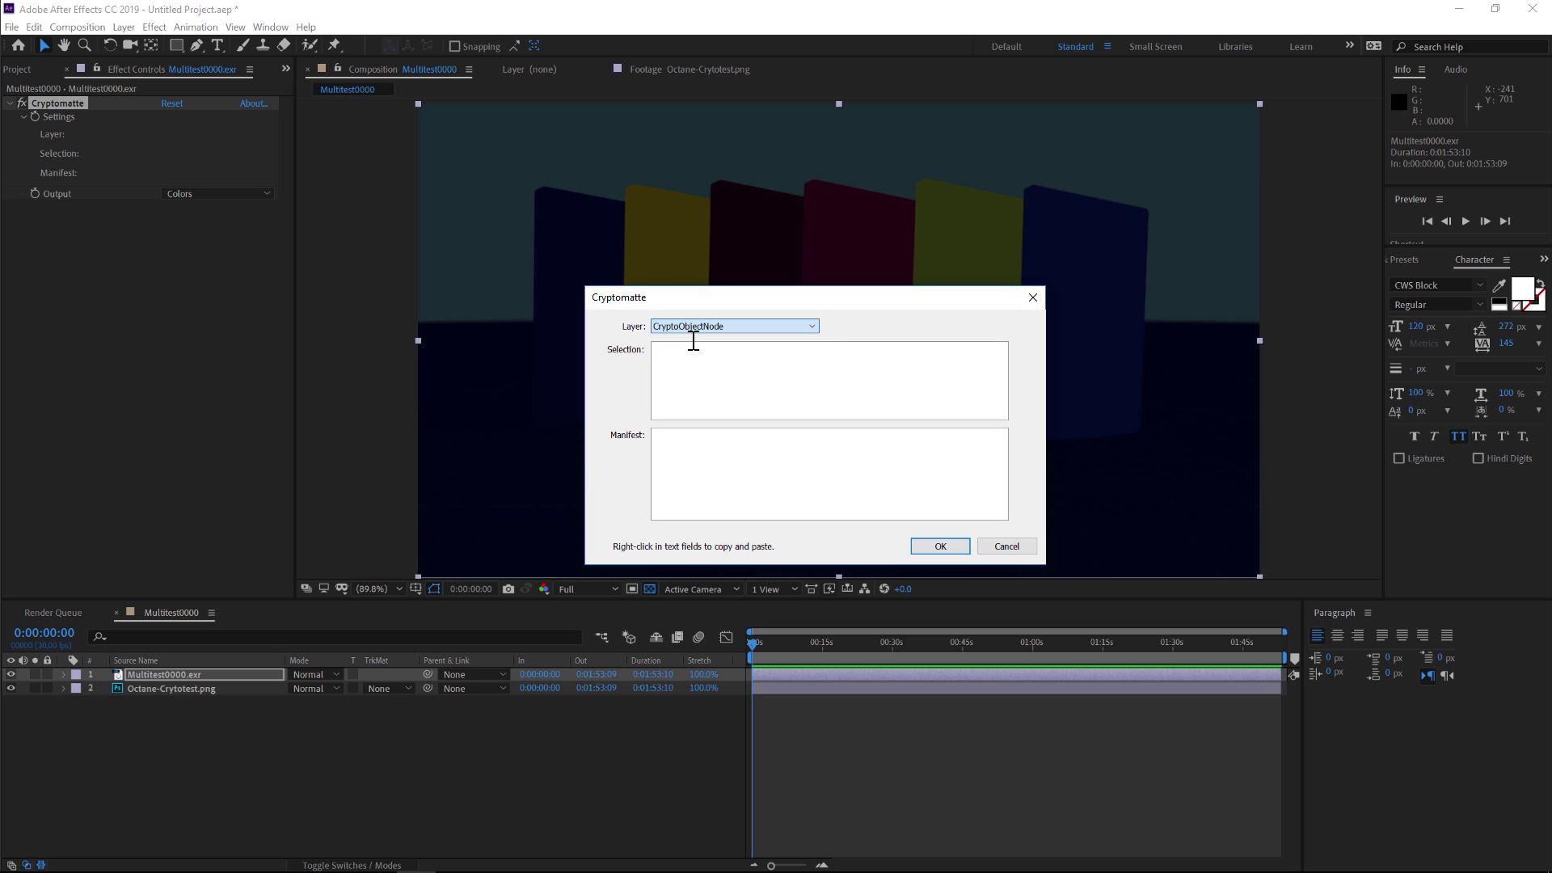
{"action": "left_click", "coordinate": [946, 546]}
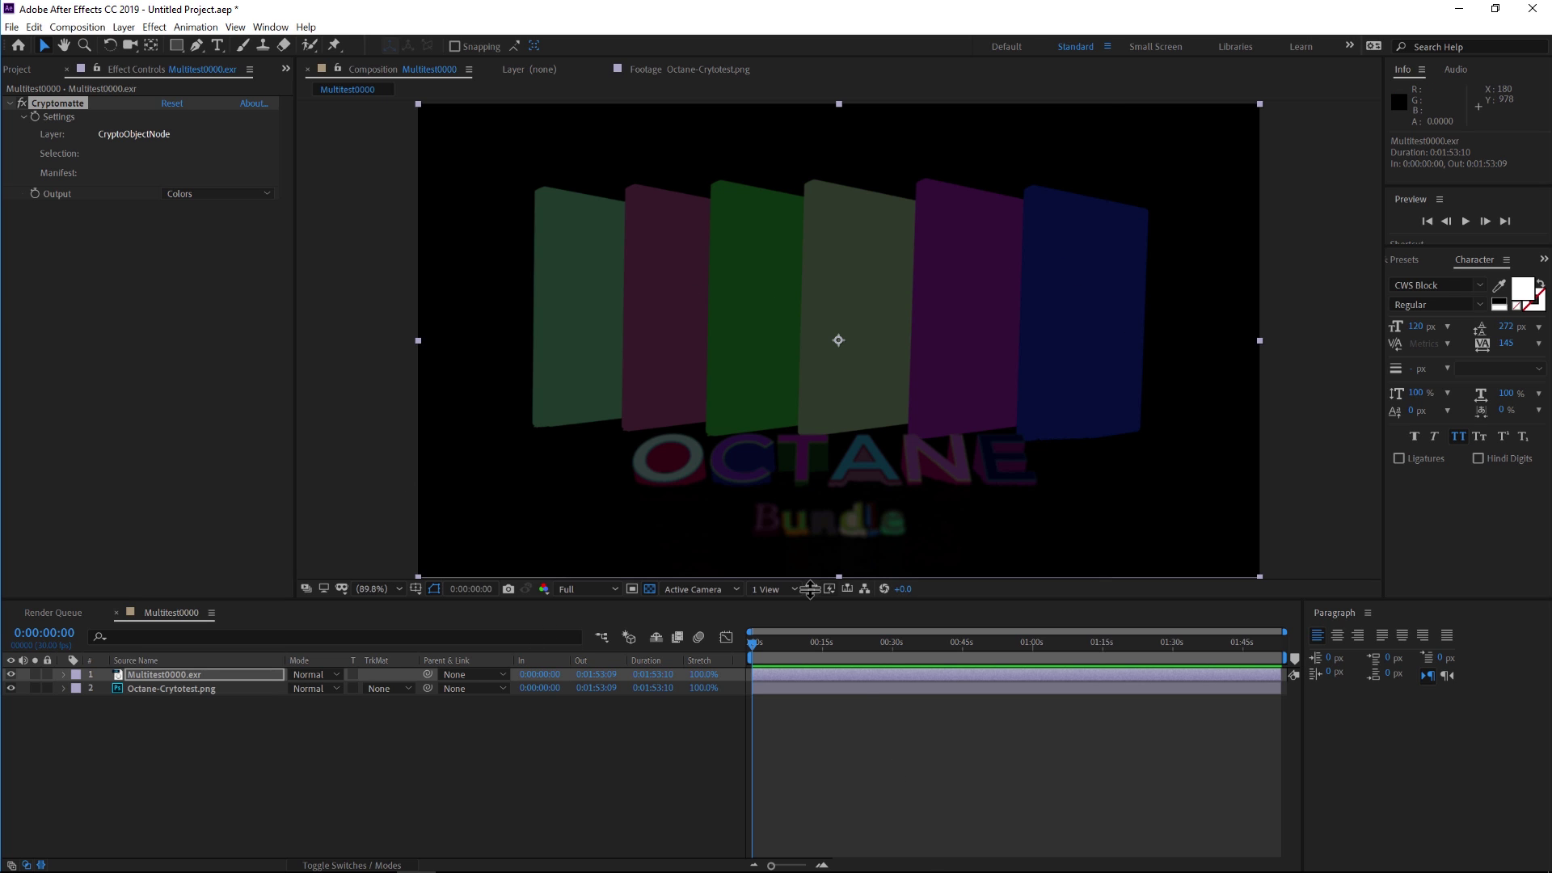
Add the third DVD box to the Cryptomatte selection and briefly preview its matte
{"action": "left_click", "coordinate": [764, 257]}
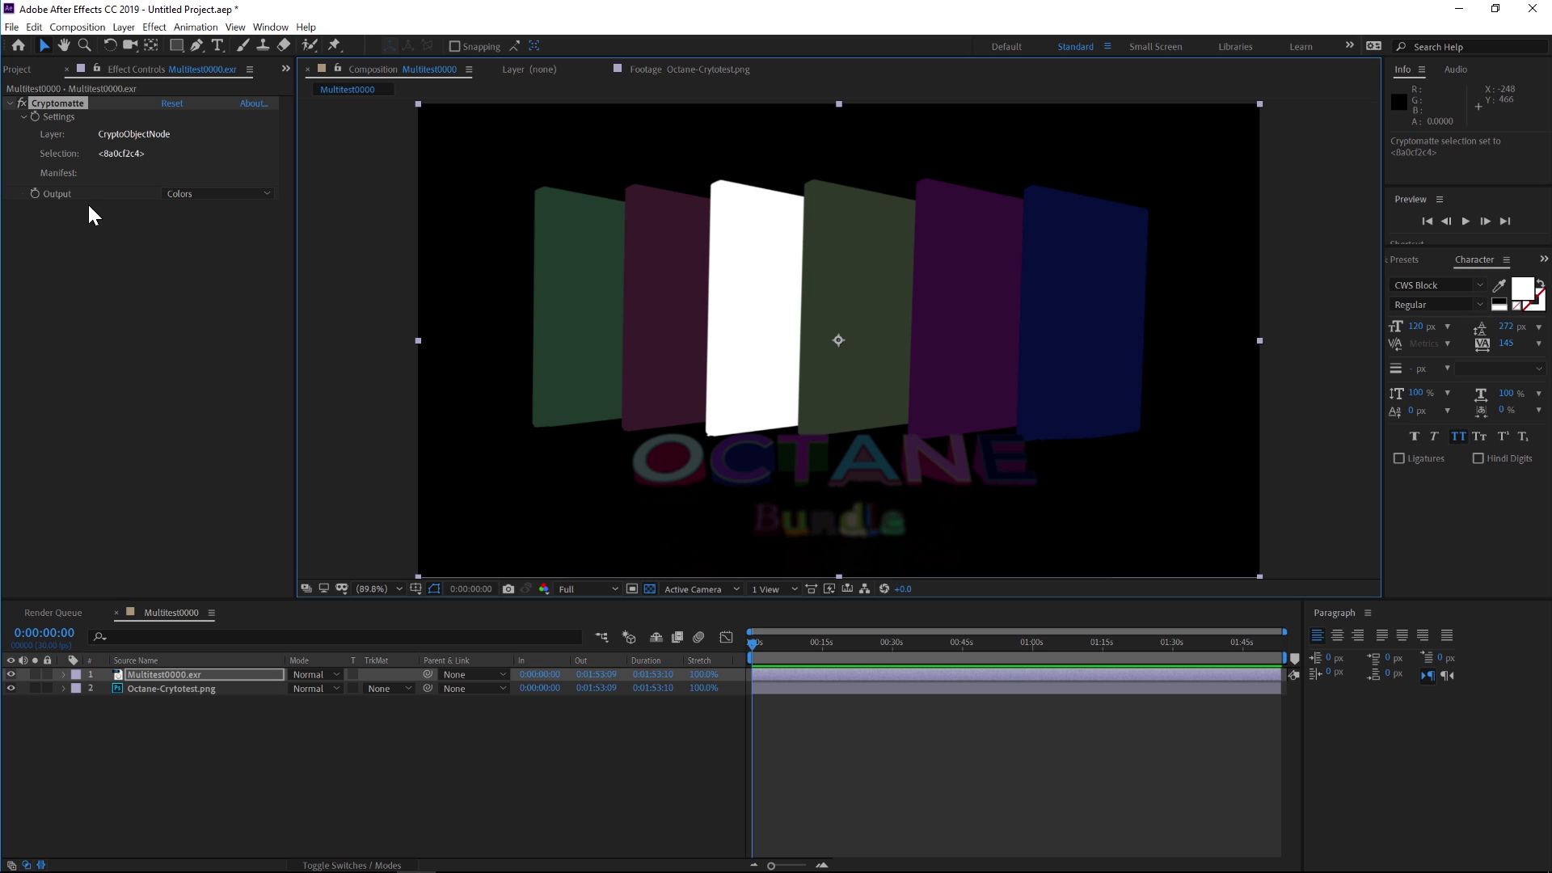
{"action": "left_click", "coordinate": [62, 194]}
{"action": "left_click", "coordinate": [214, 194]}
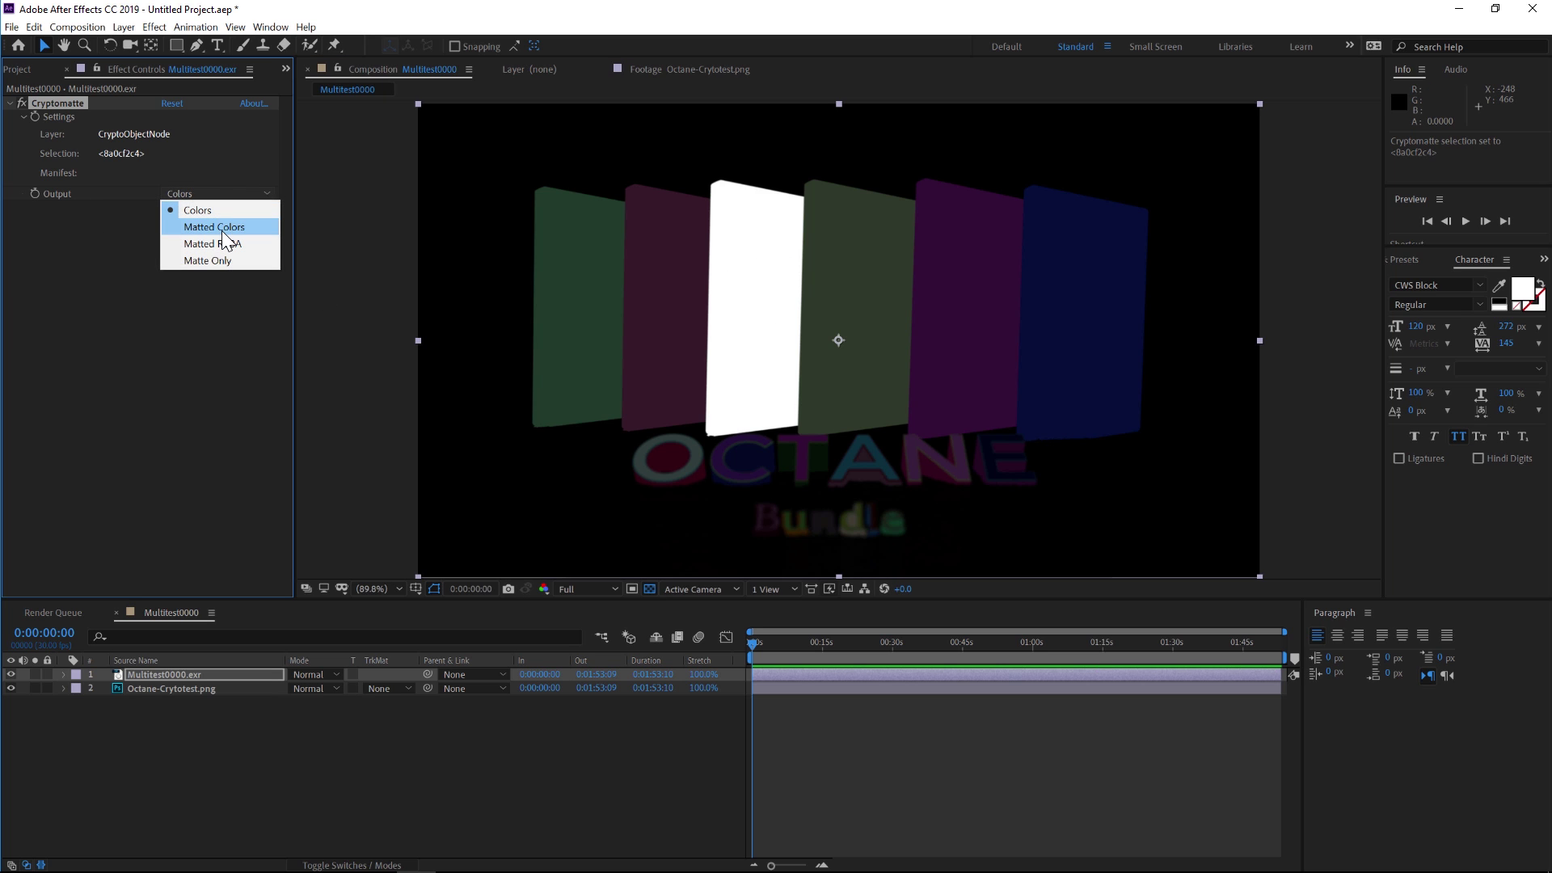
{"action": "left_click", "coordinate": [230, 259]}
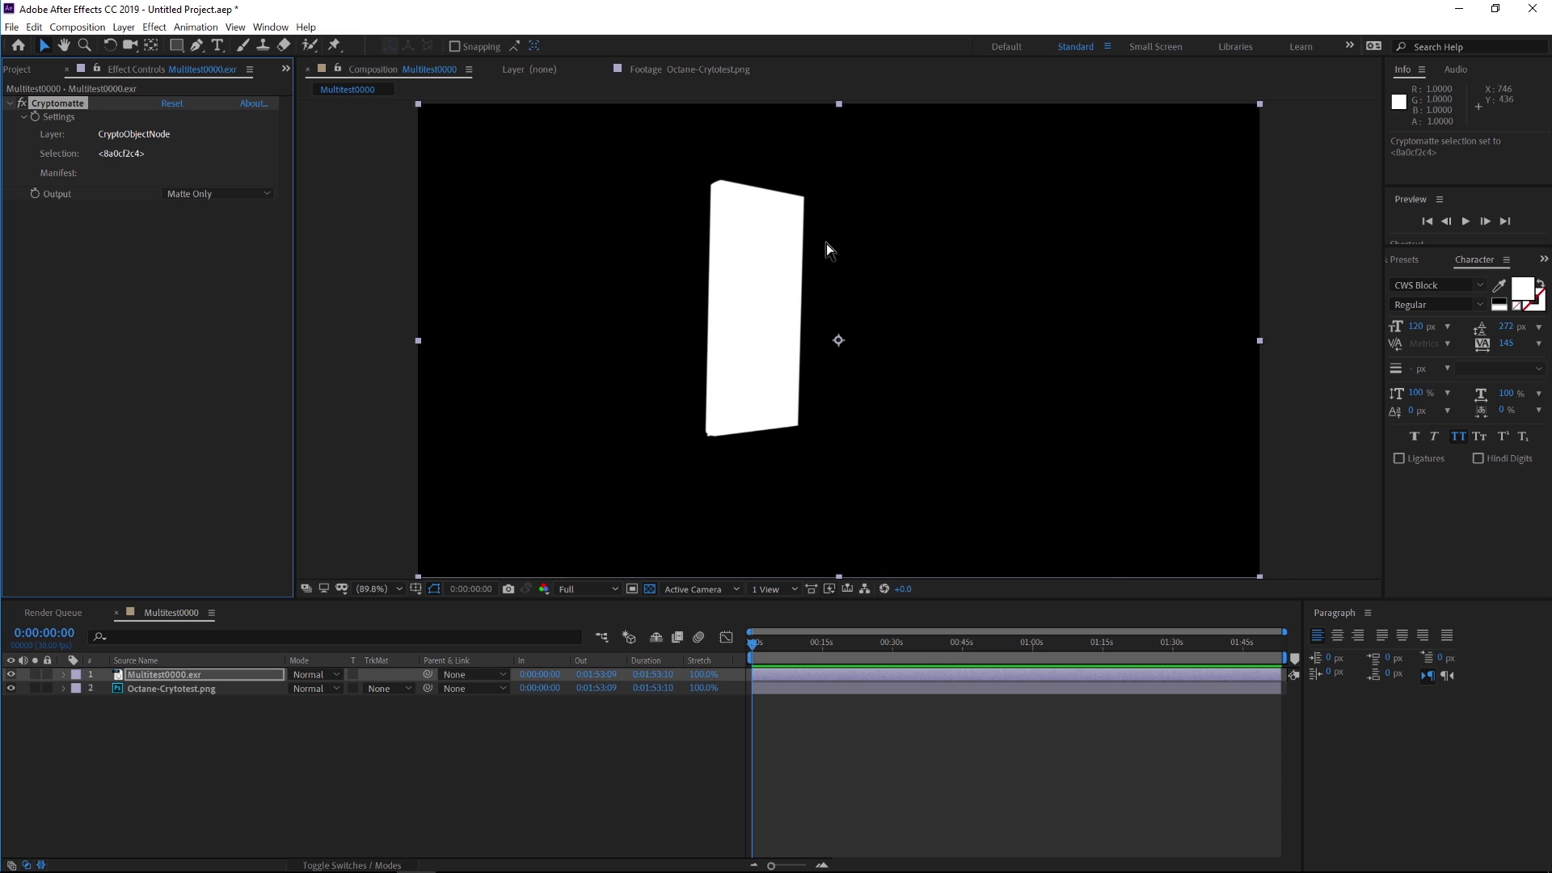
{"action": "left_click", "coordinate": [217, 194]}
{"action": "left_click", "coordinate": [216, 210]}
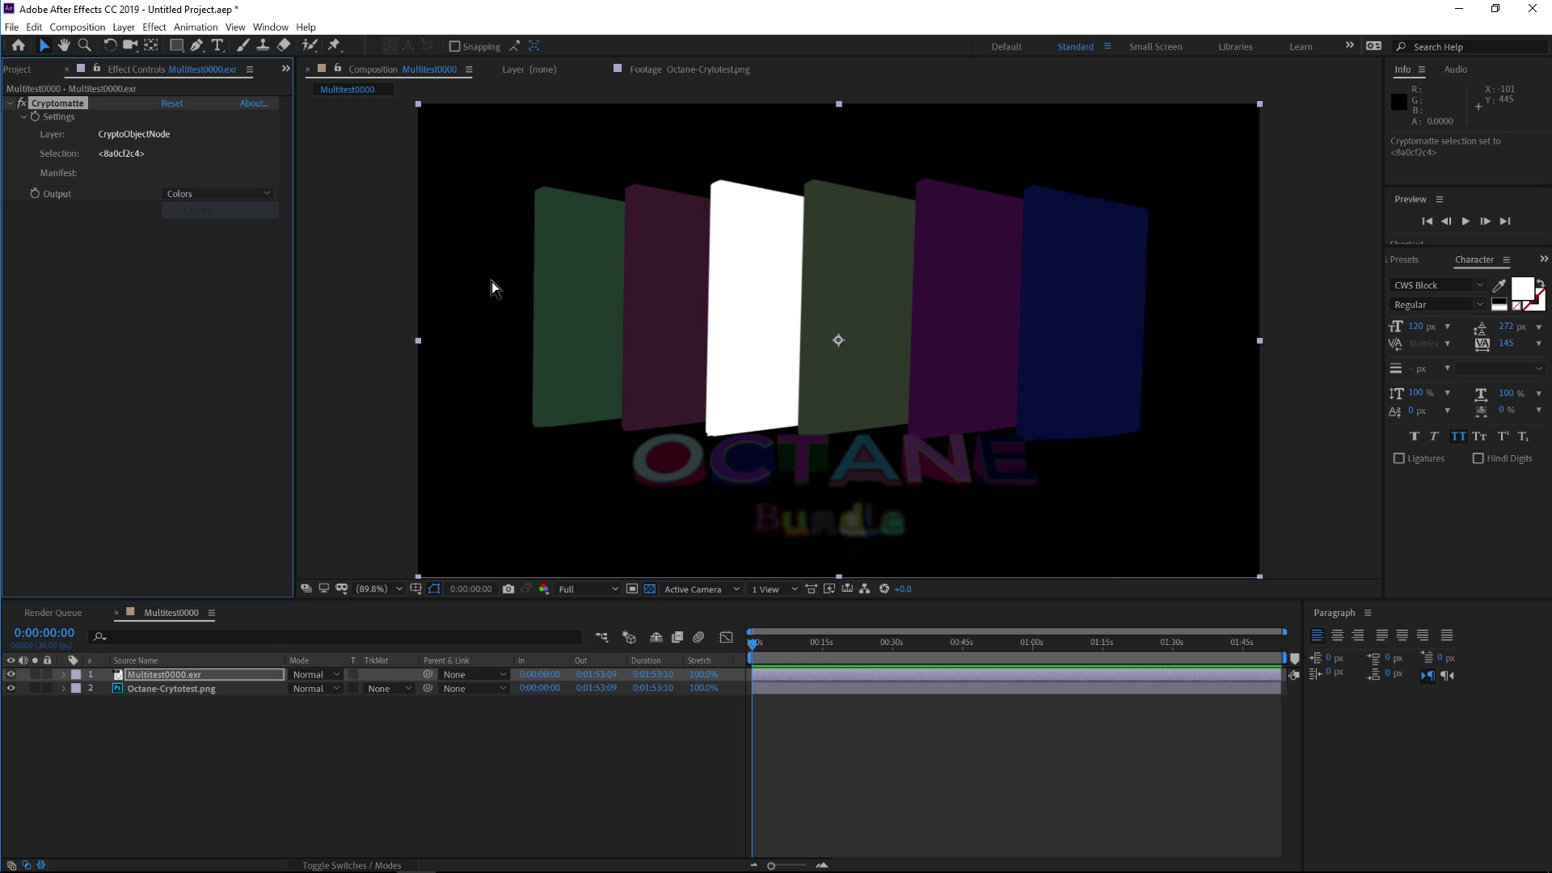
Add the rightmost blue DVD box to the selection, removing the extra fourth box and letter E
{"action": "left_click", "coordinate": [851, 264], "text": "shift"}
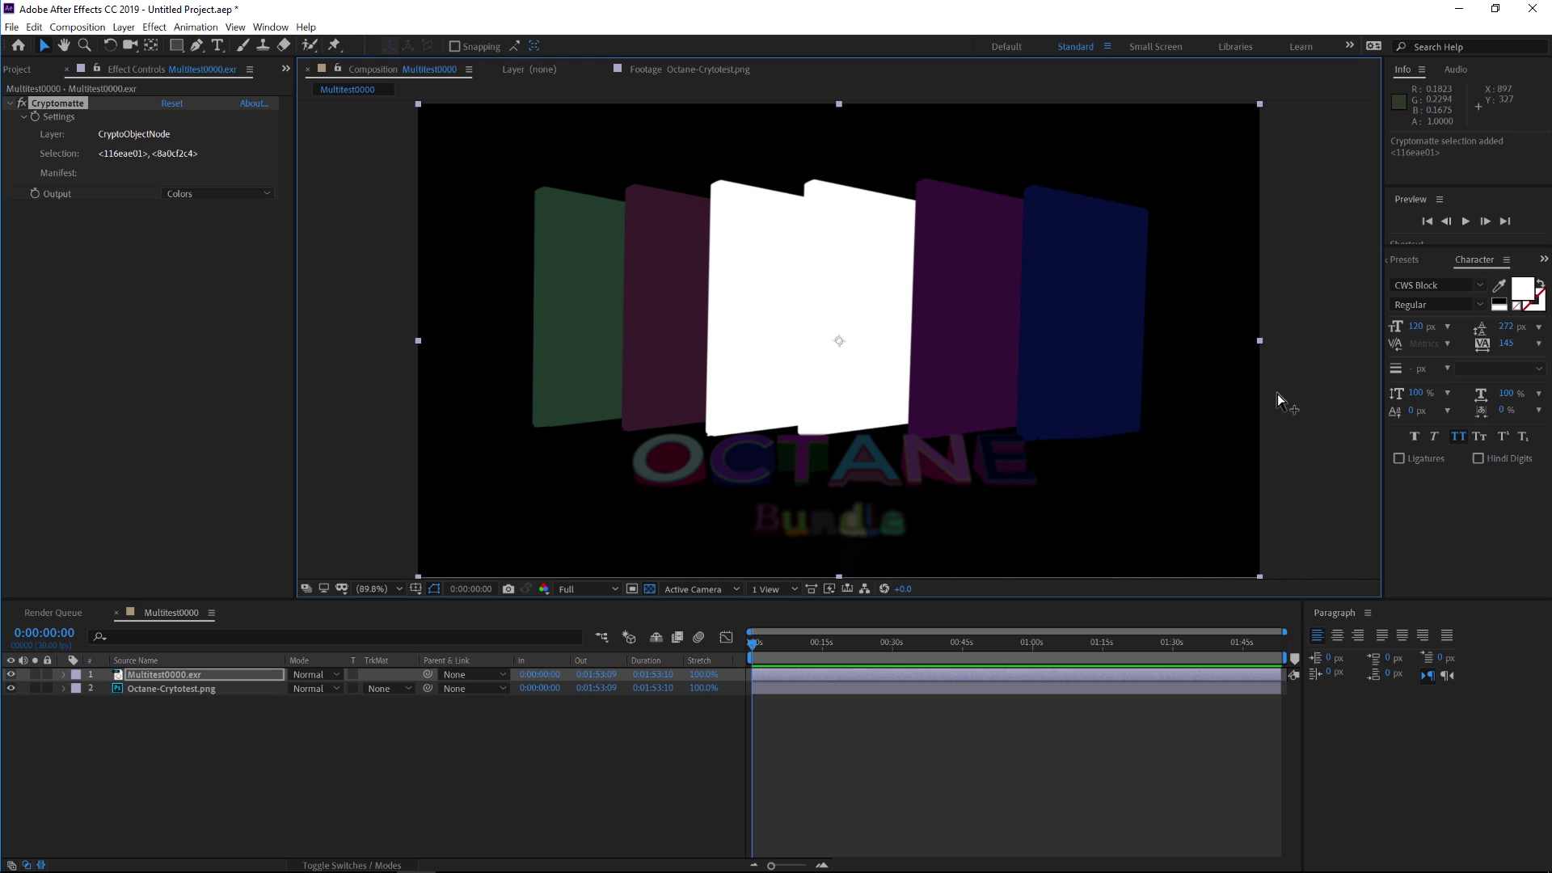
{"action": "left_click", "coordinate": [1098, 377], "text": "shift"}
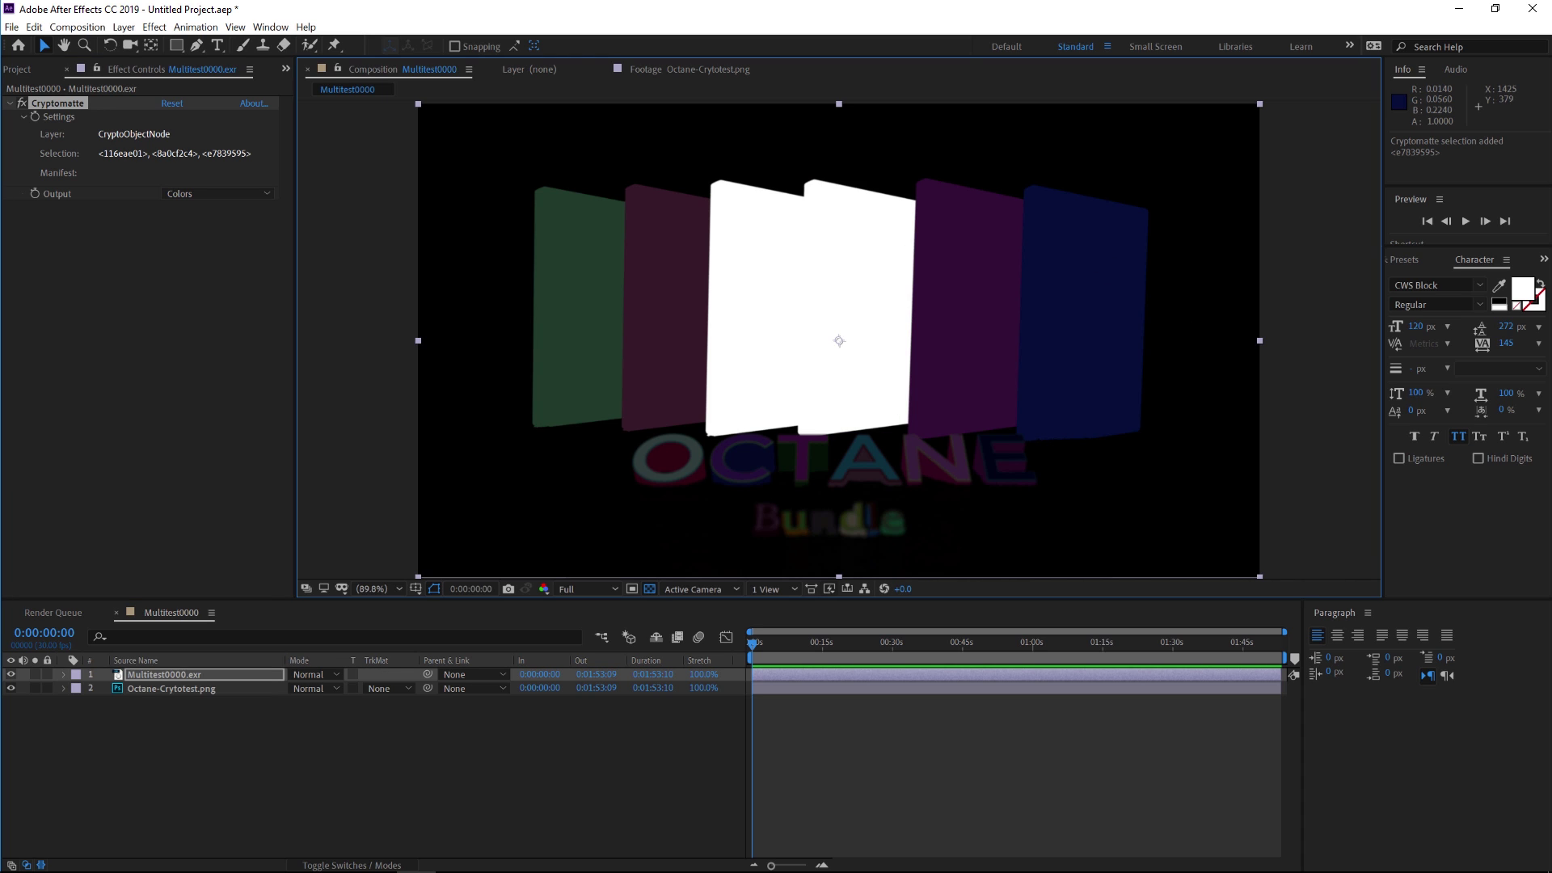
{"action": "left_click", "coordinate": [983, 448], "text": "shift"}
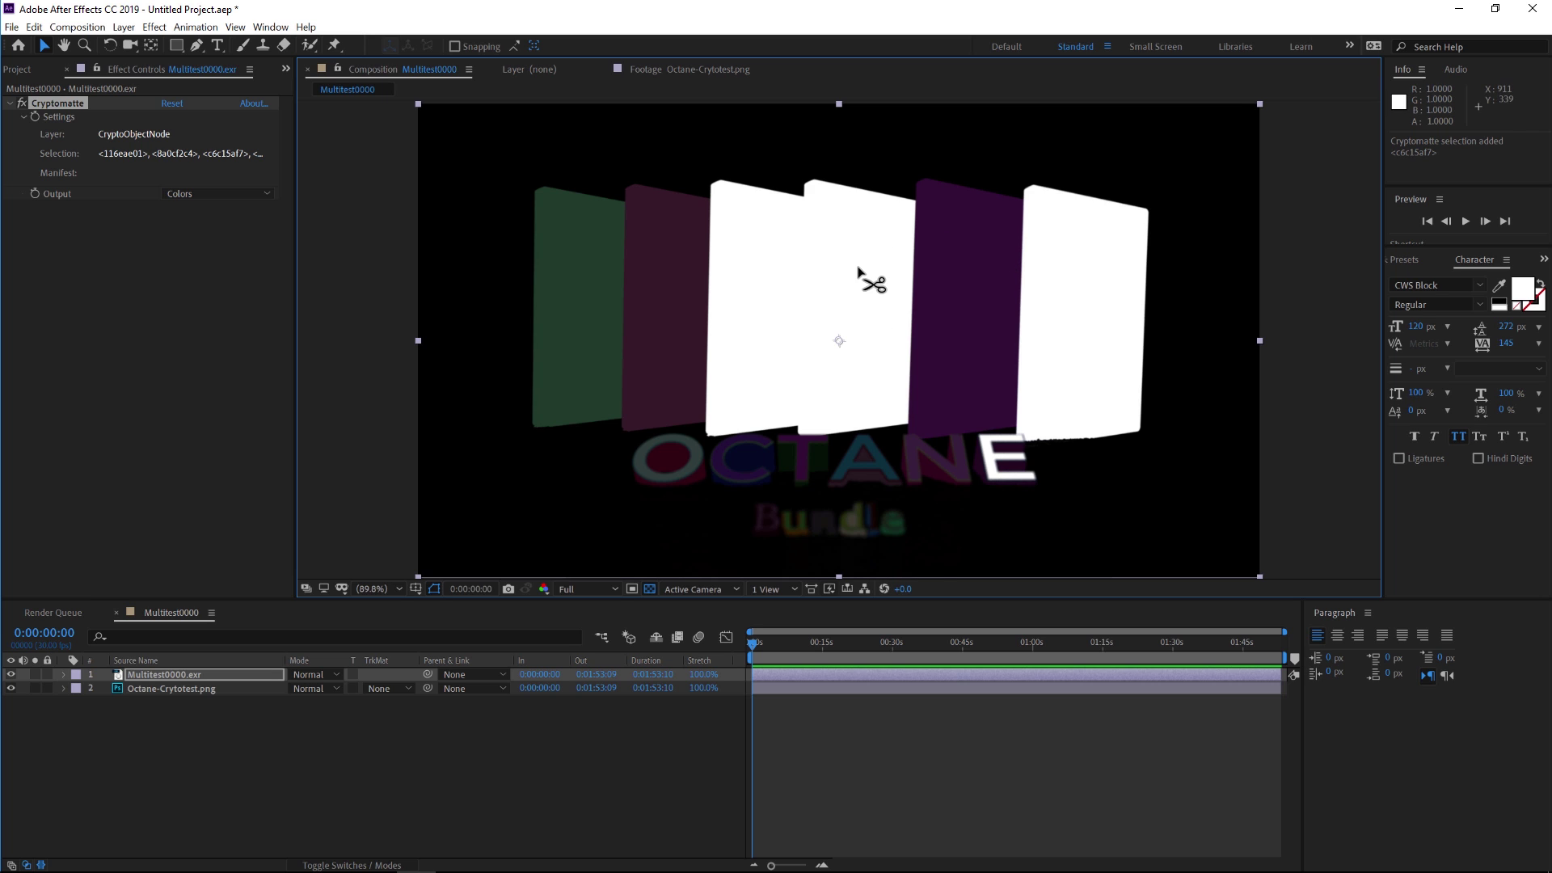
{"action": "left_click", "coordinate": [869, 279], "text": "ctrl"}
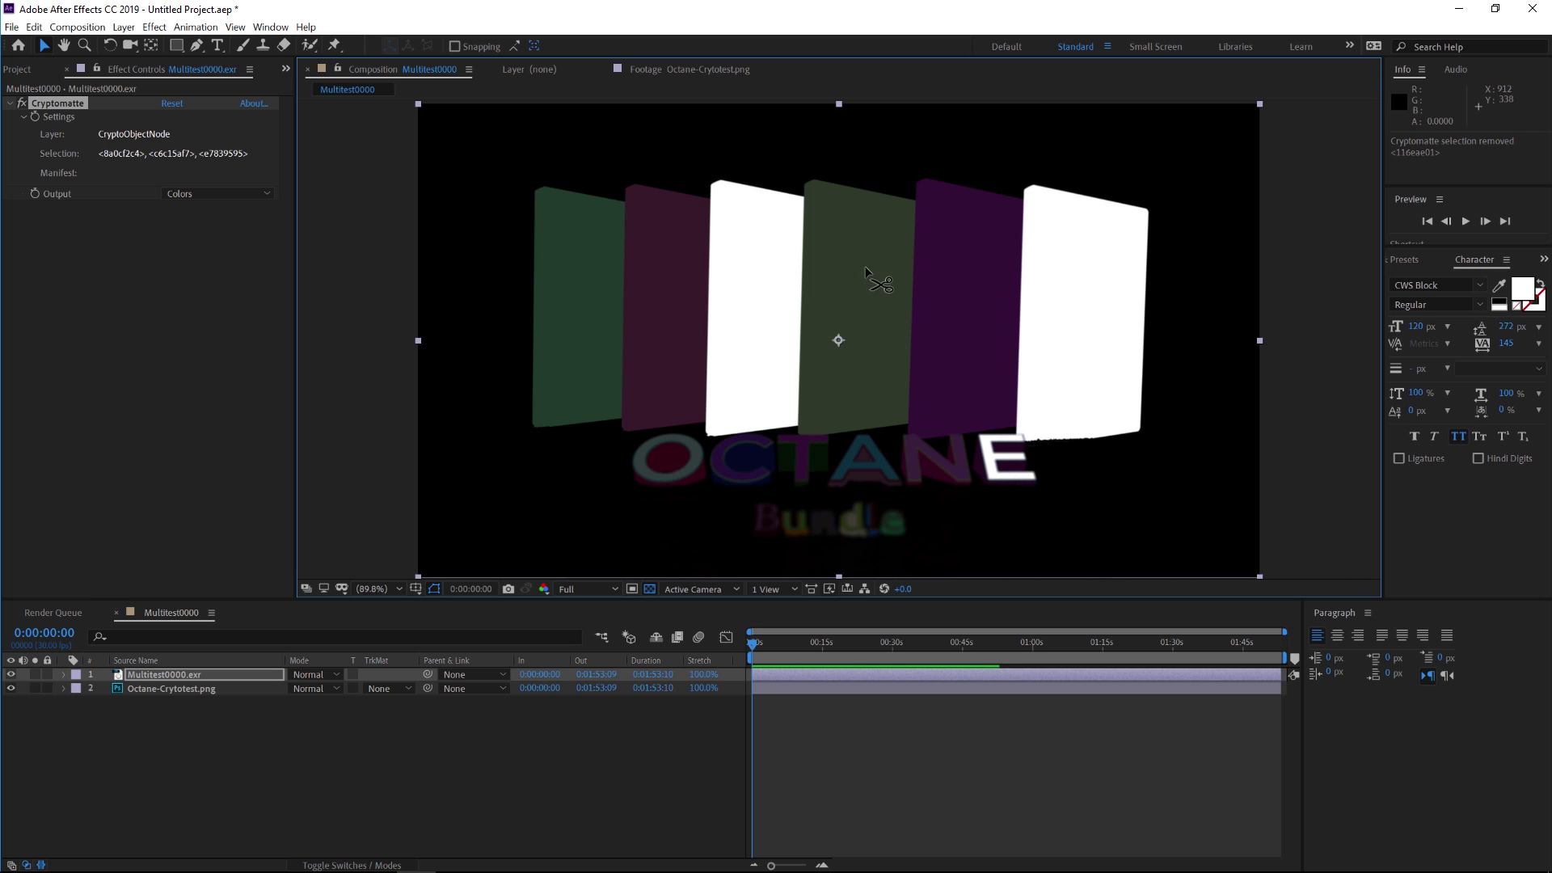
{"action": "left_click", "coordinate": [989, 460], "text": "ctrl"}
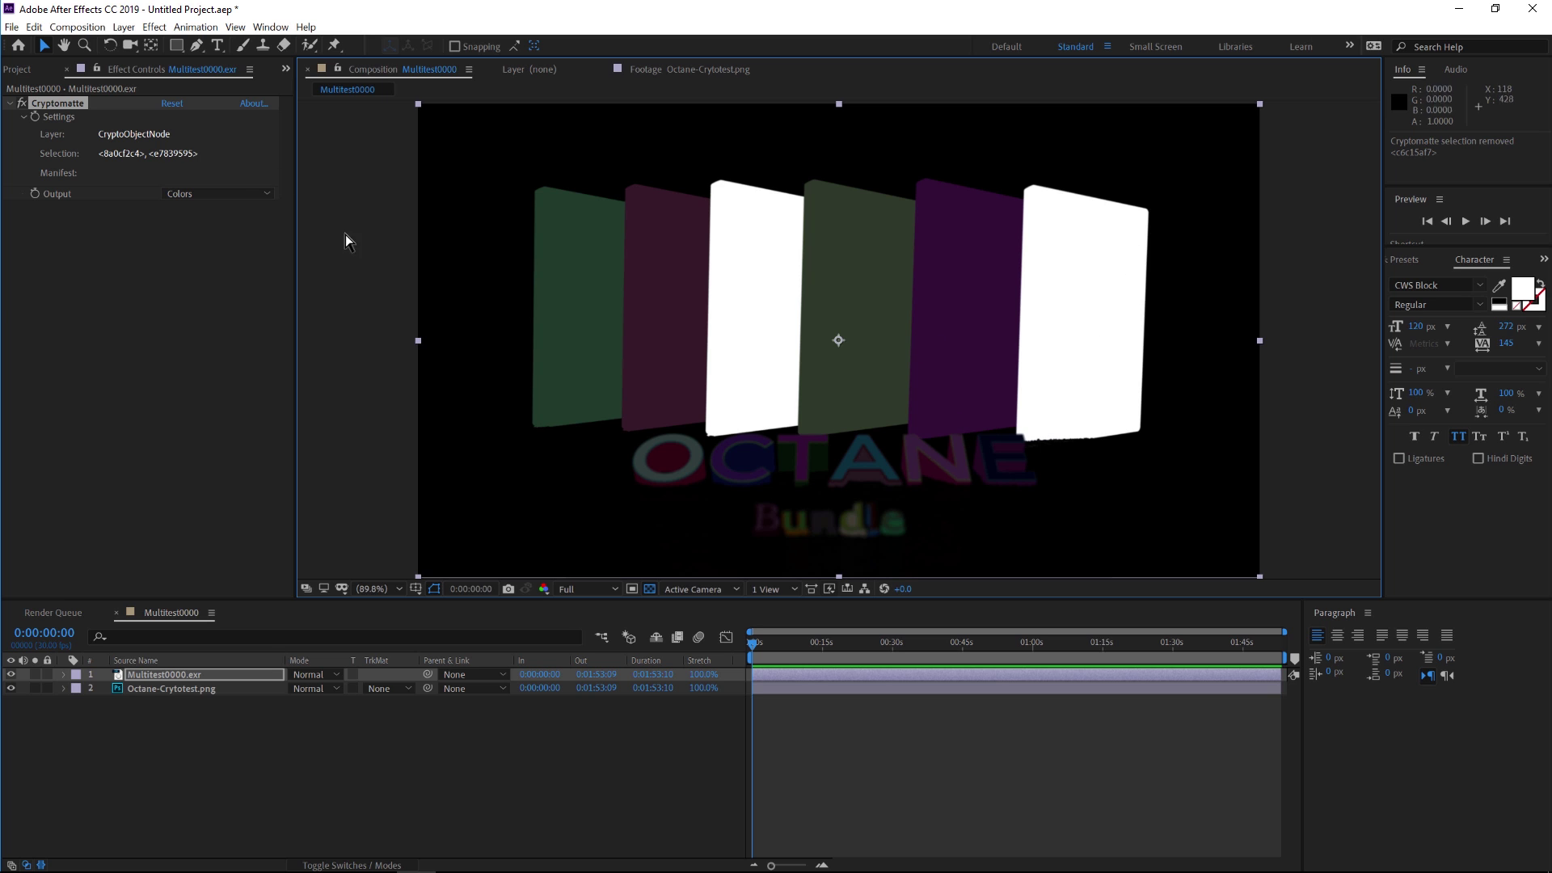
{"action": "left_click", "coordinate": [213, 194]}
Set Cryptomatte output to Matte Only and luma-matte the PNG layer with the EXR layer
{"action": "left_click", "coordinate": [217, 260]}
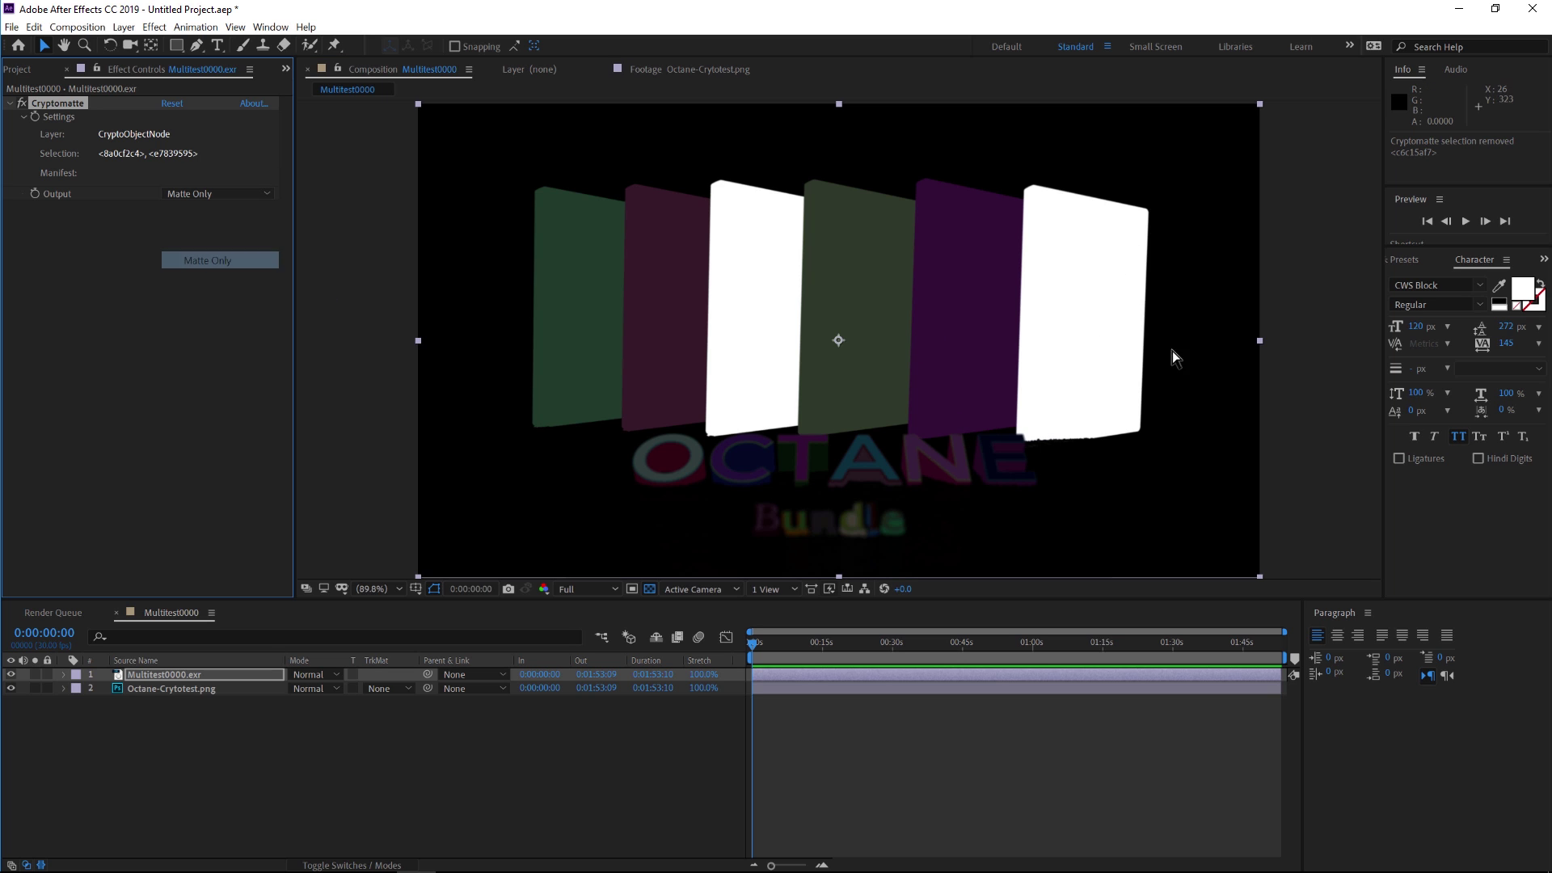
{"action": "left_click", "coordinate": [812, 517]}
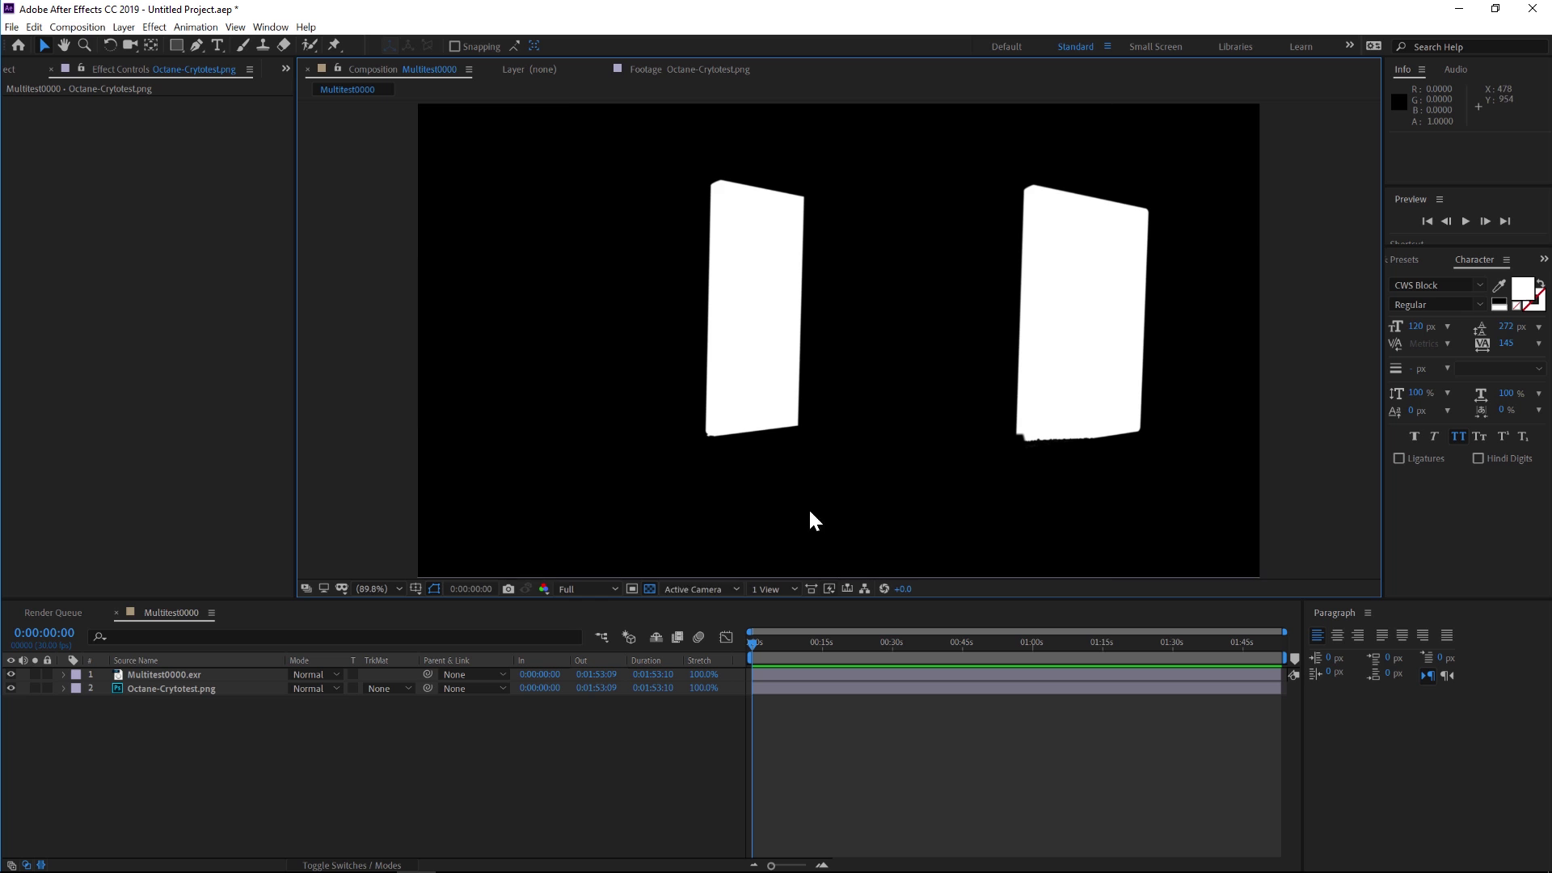
{"action": "left_click", "coordinate": [389, 688]}
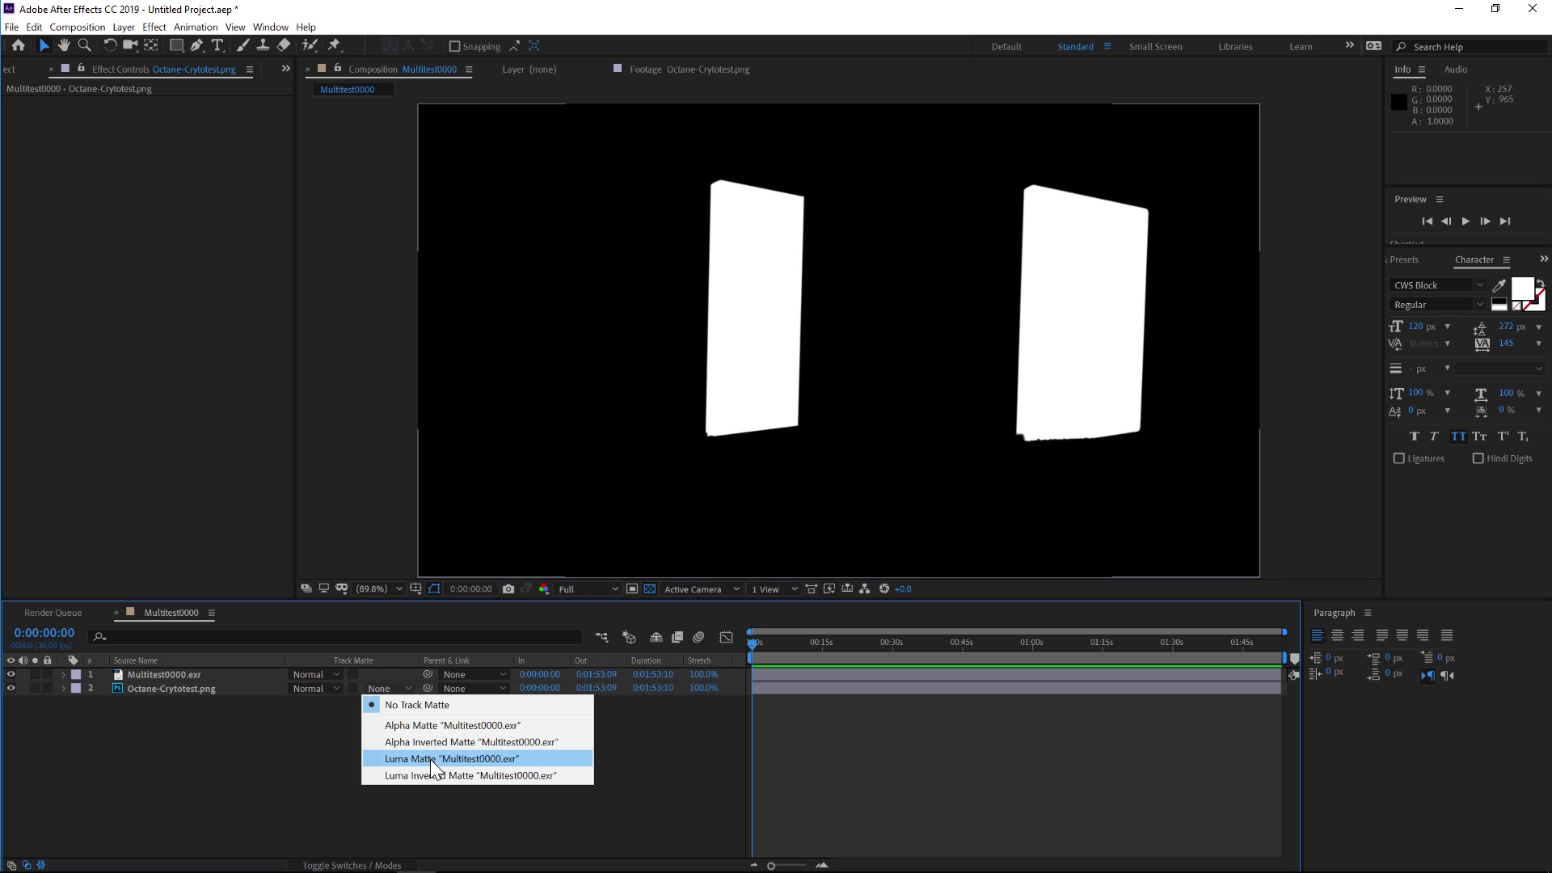
{"action": "left_click", "coordinate": [430, 759]}
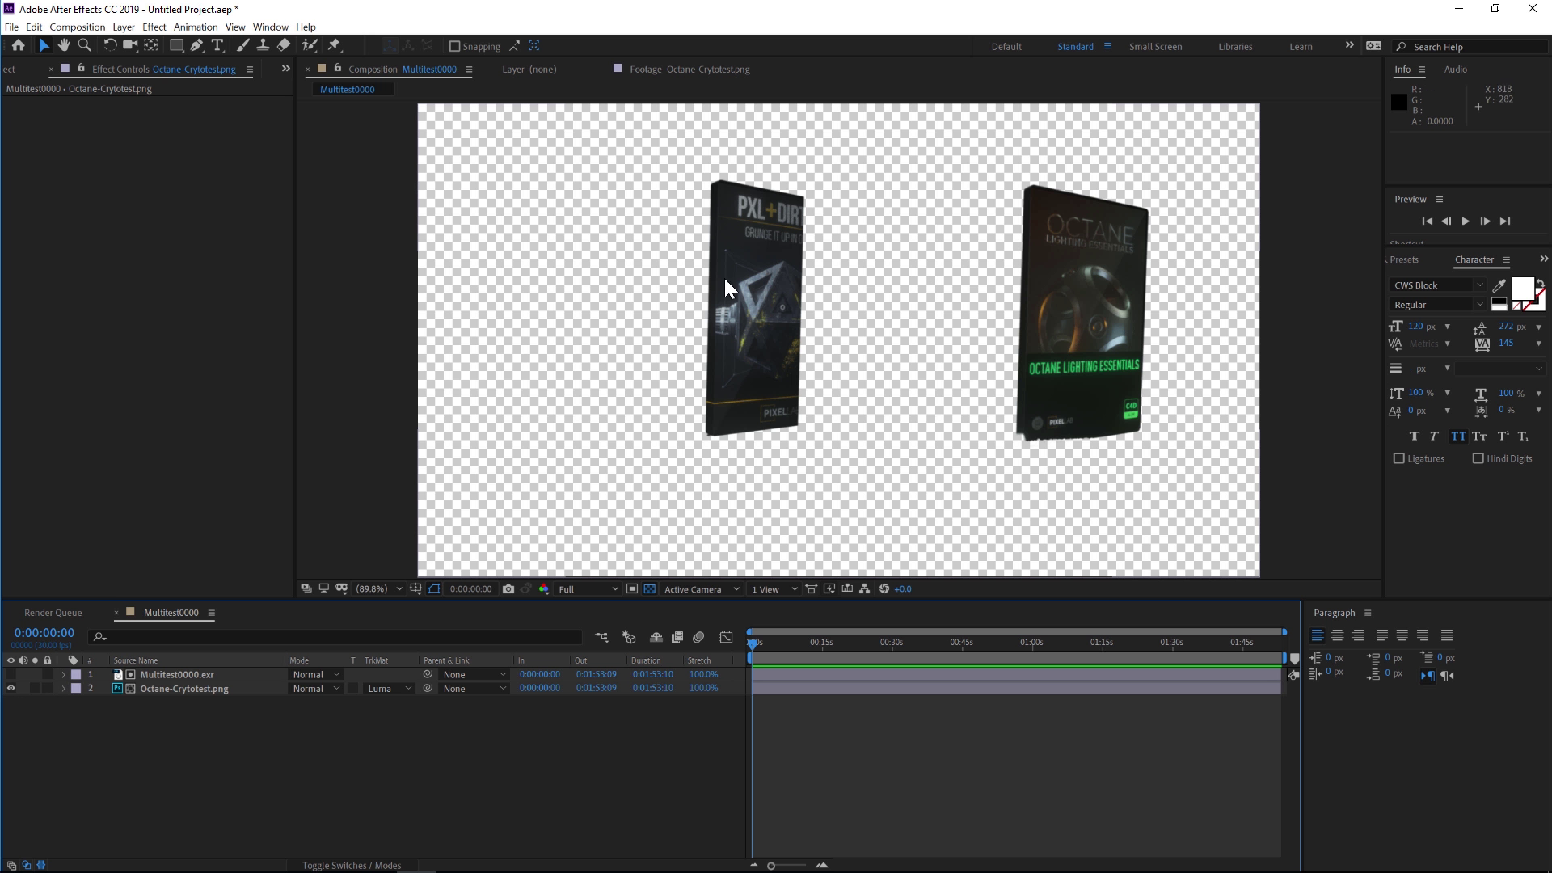
Add another Octane-Crytotest.png copy beneath as an unmatted background layer
{"action": "left_click", "coordinate": [163, 689]}
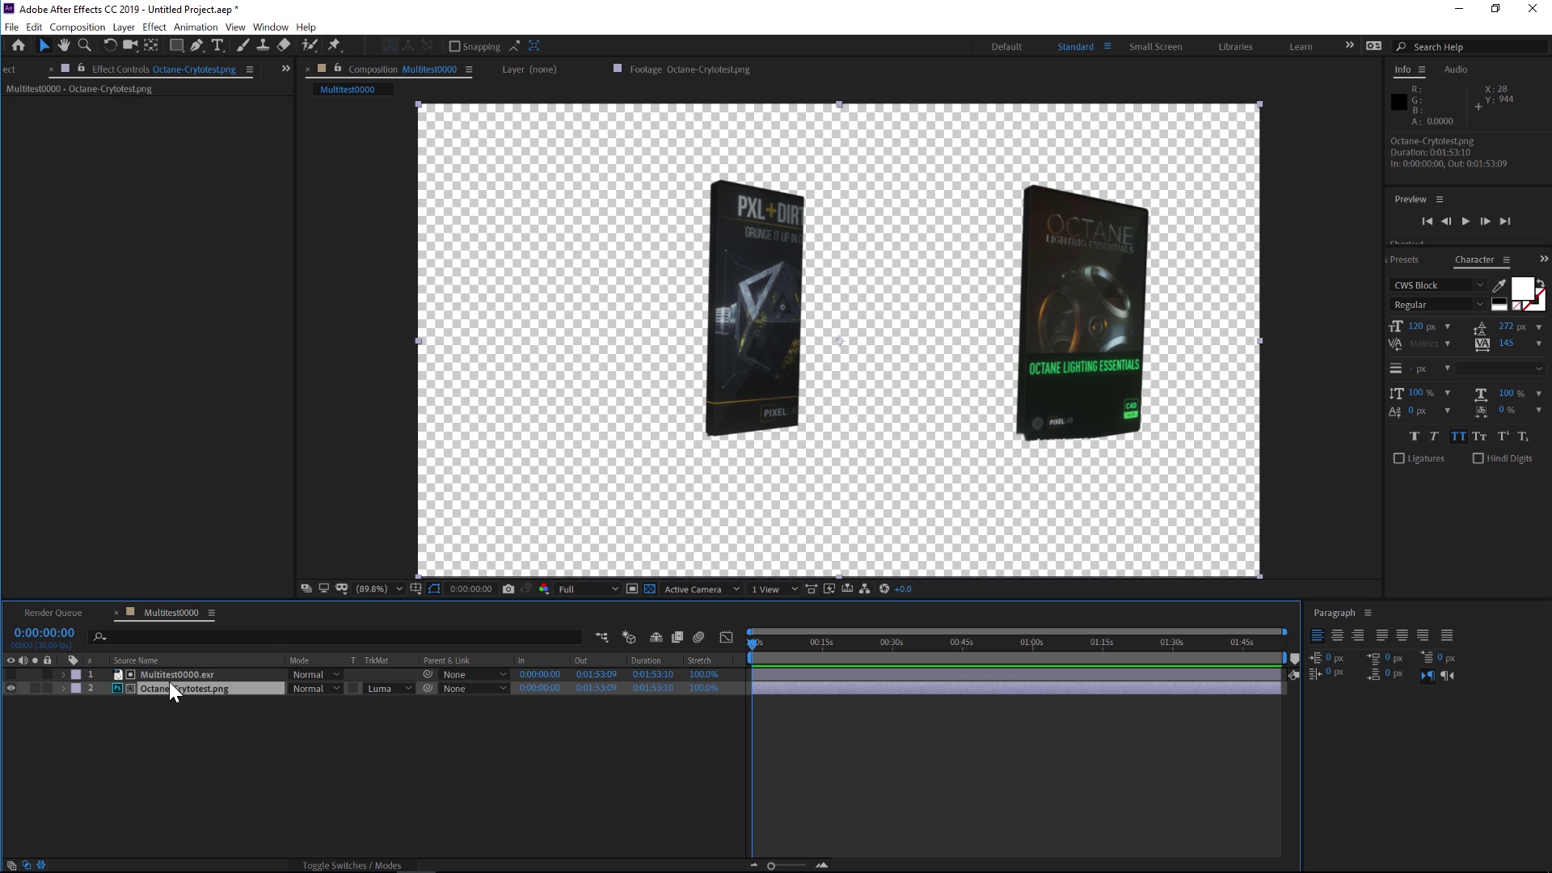
{"action": "left_click", "coordinate": [11, 69]}
{"action": "left_click_drag", "start_coordinate": [60, 242], "coordinate": [207, 709]}
Apply Levels to the matted PNG layer and lower Input White to 0.6196
{"action": "left_click", "coordinate": [199, 689]}
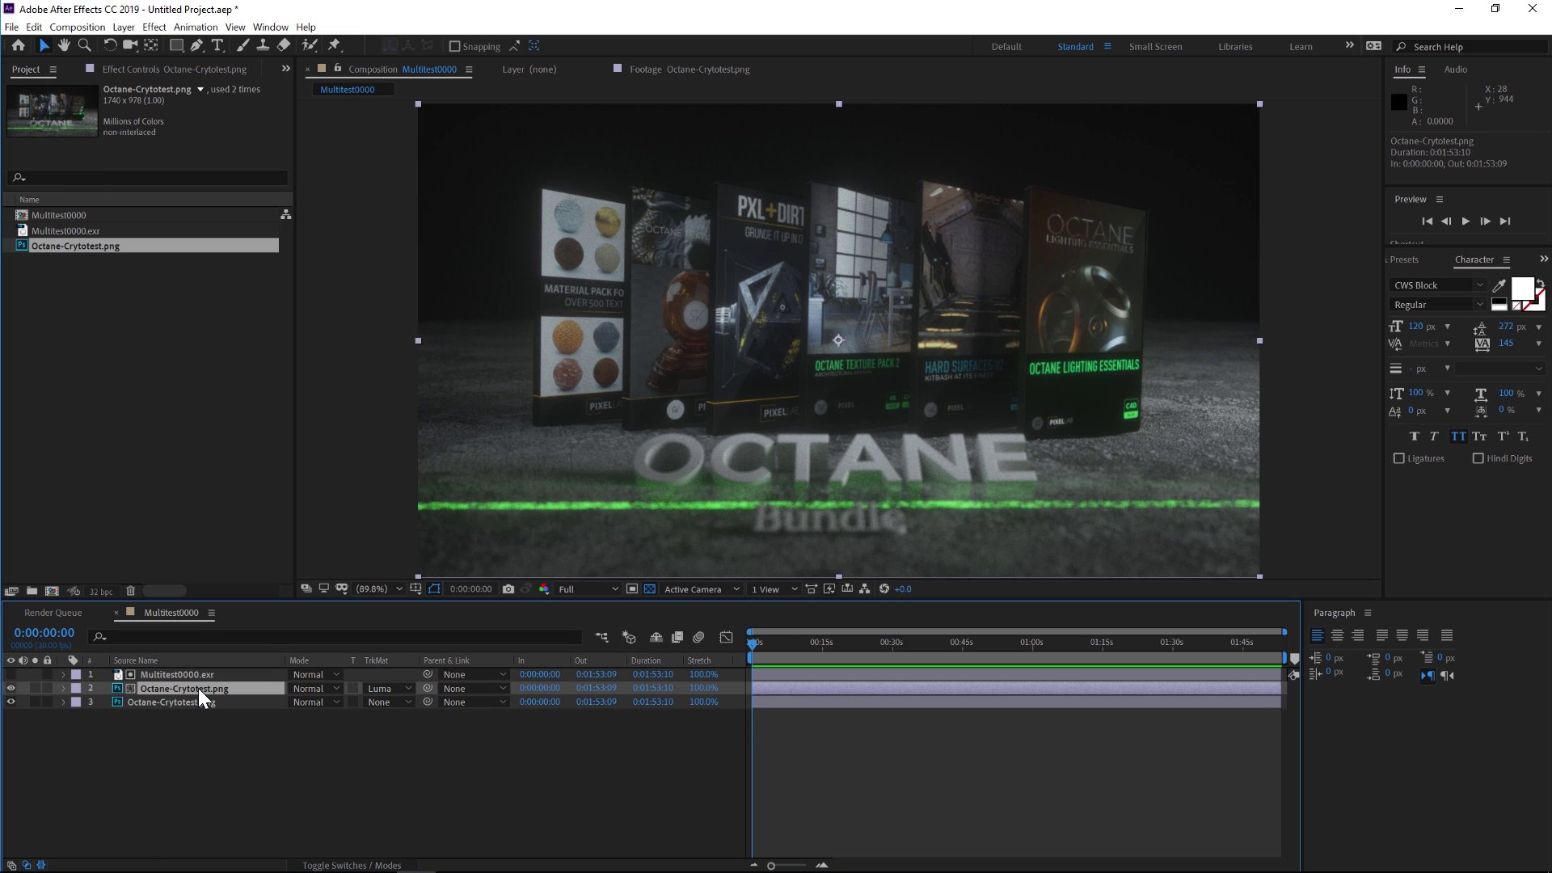
{"action": "key", "text": "ctrl+space"}
{"action": "type", "text": "levels"}
{"action": "key", "text": "Down"}
{"action": "key", "text": "Return"}
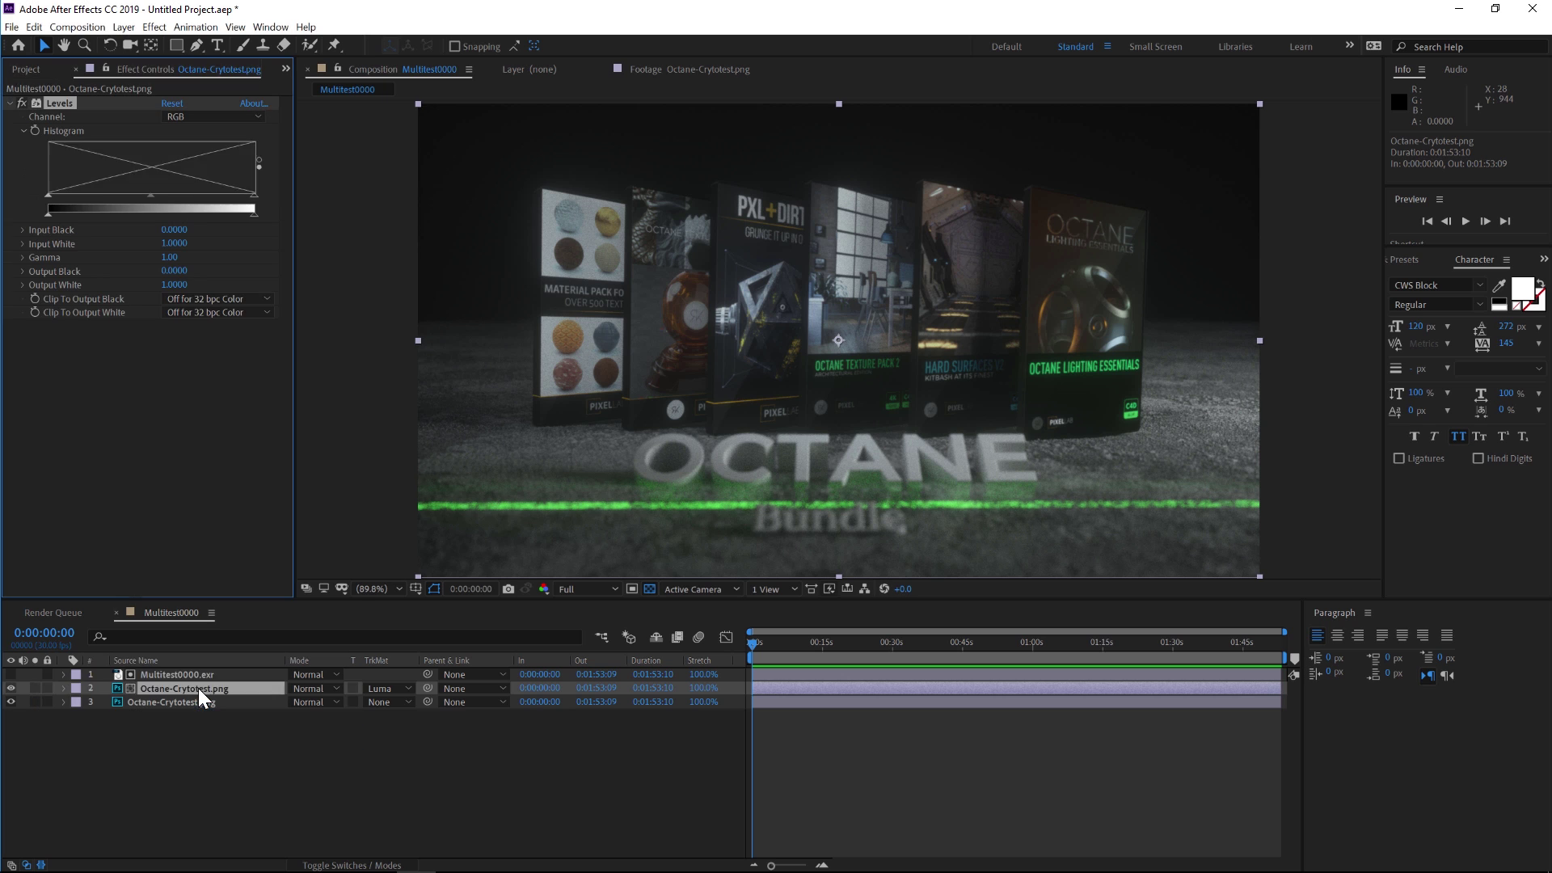
{"action": "left_click_drag", "start_coordinate": [253, 195], "coordinate": [177, 199]}
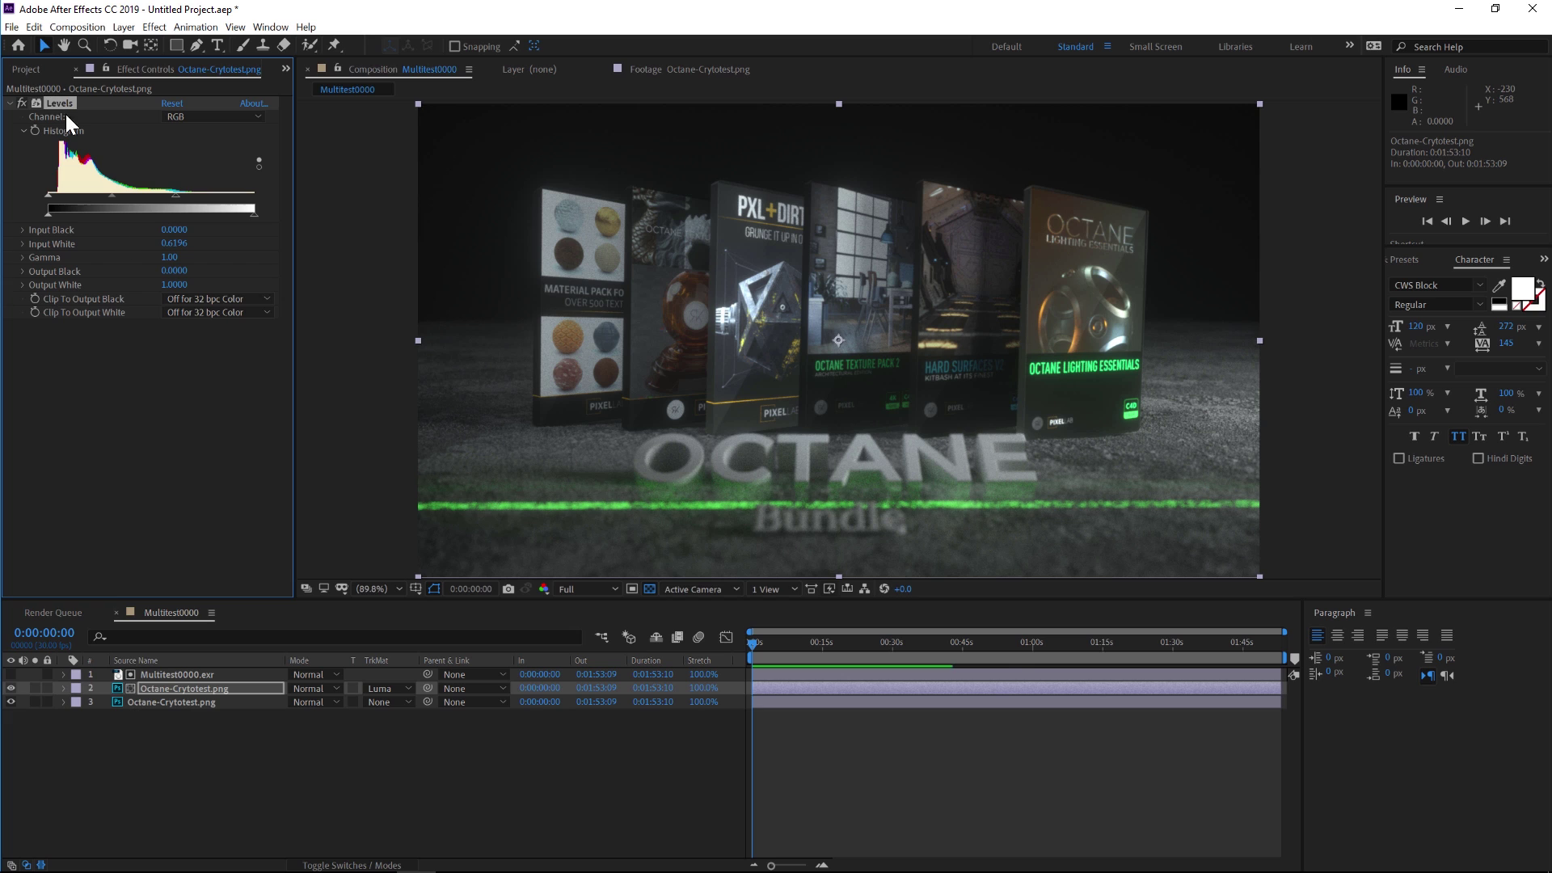
Duplicate the Multitest0000.exr layer, make it visible, and set Cryptomatte Layer to CryptoMaterialNode
{"action": "left_click", "coordinate": [178, 674]}
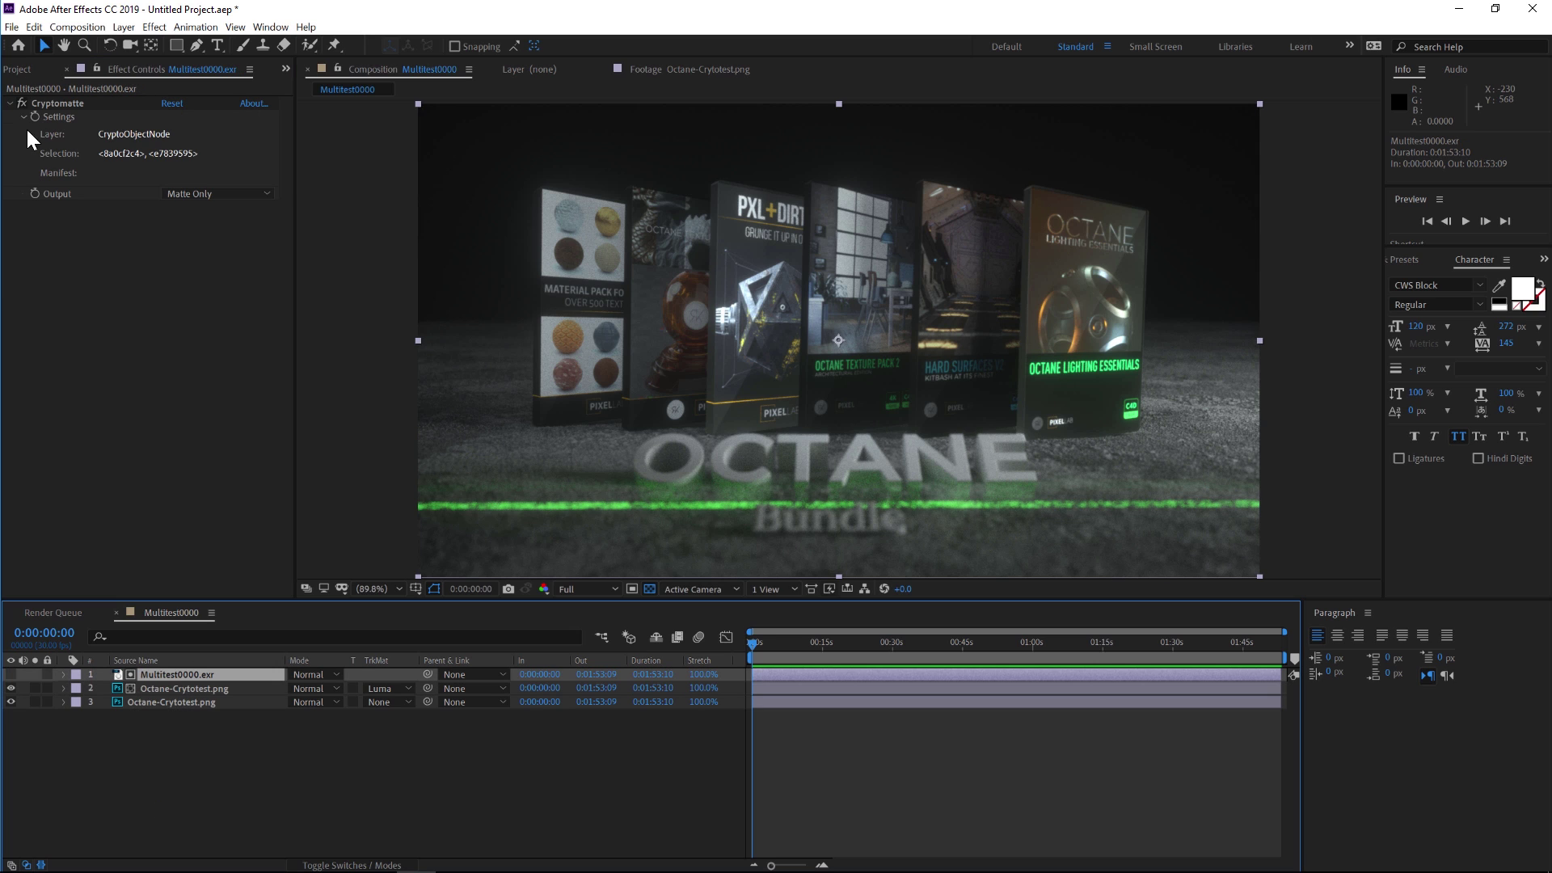
{"action": "key", "text": "ctrl+d"}
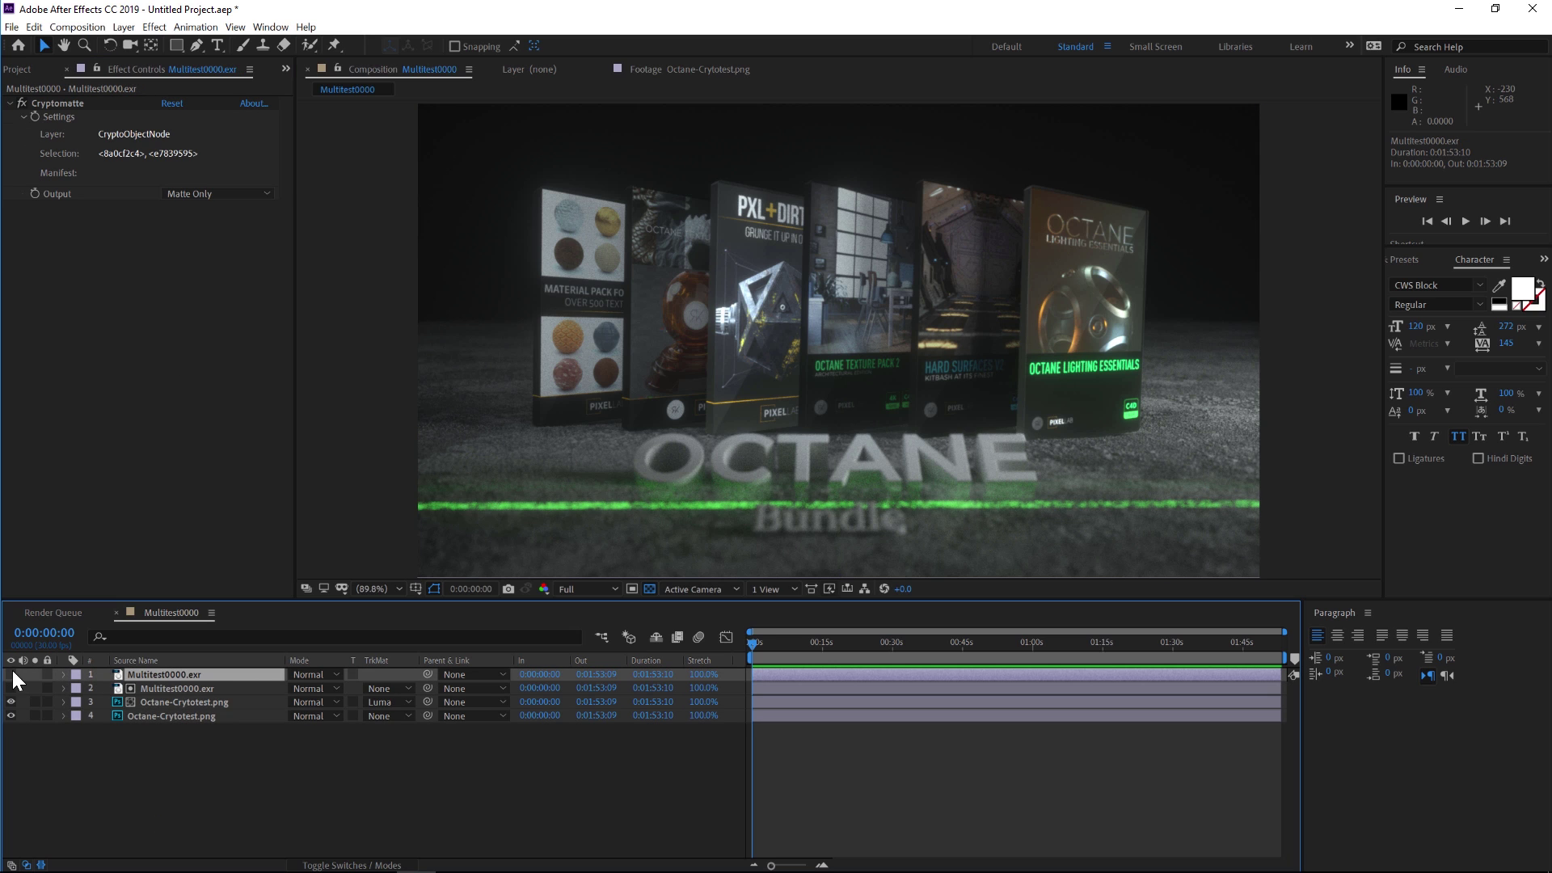
{"action": "left_click", "coordinate": [11, 675]}
{"action": "left_click", "coordinate": [186, 155]}
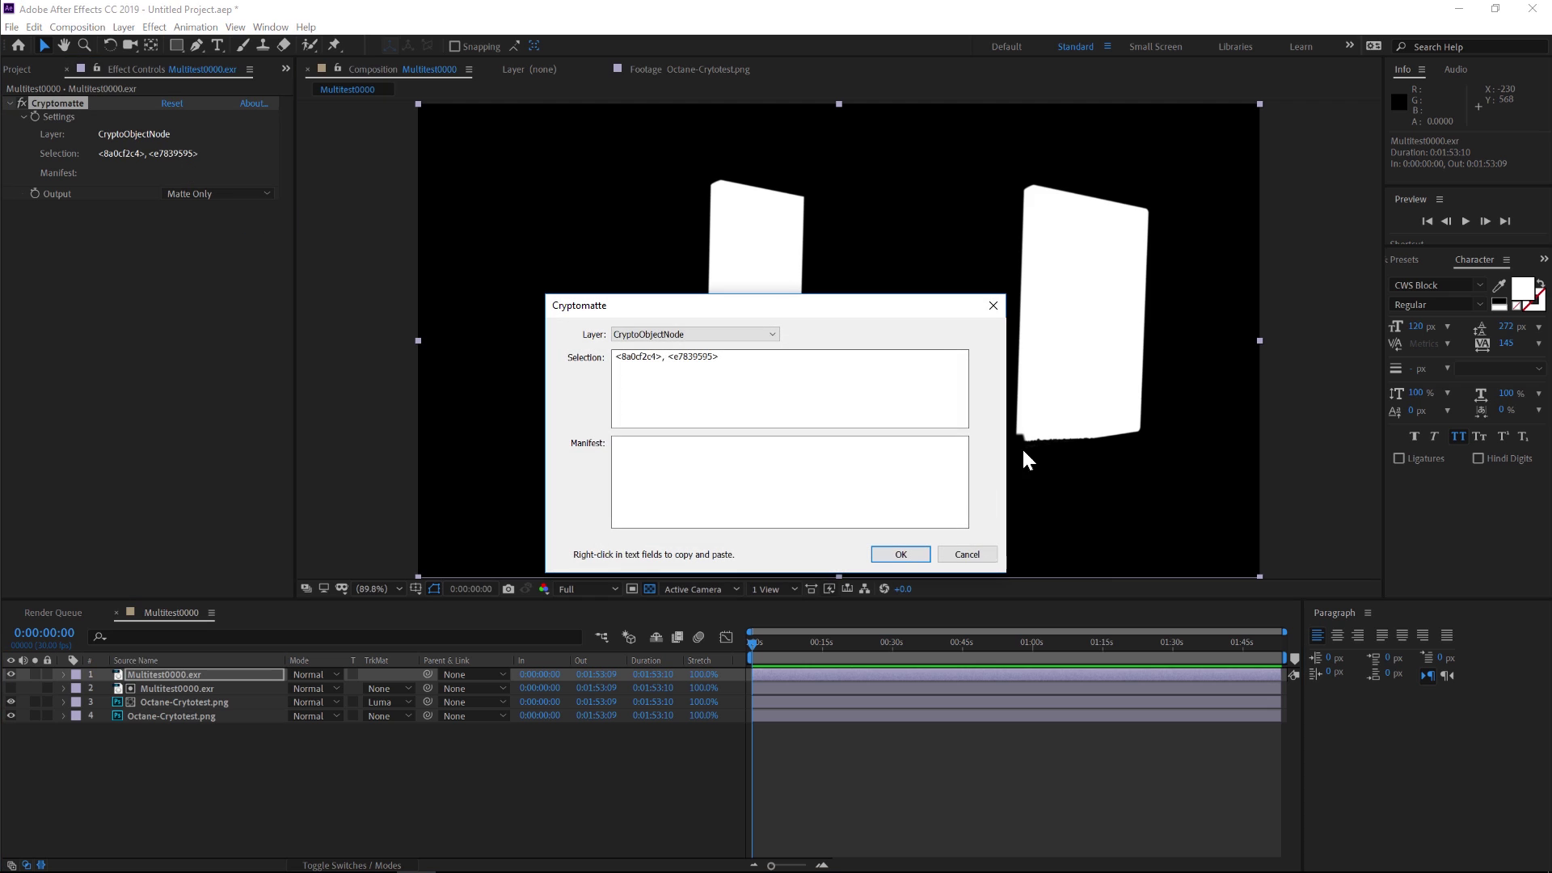
{"action": "left_click", "coordinate": [643, 330]}
{"action": "left_click", "coordinate": [682, 347]}
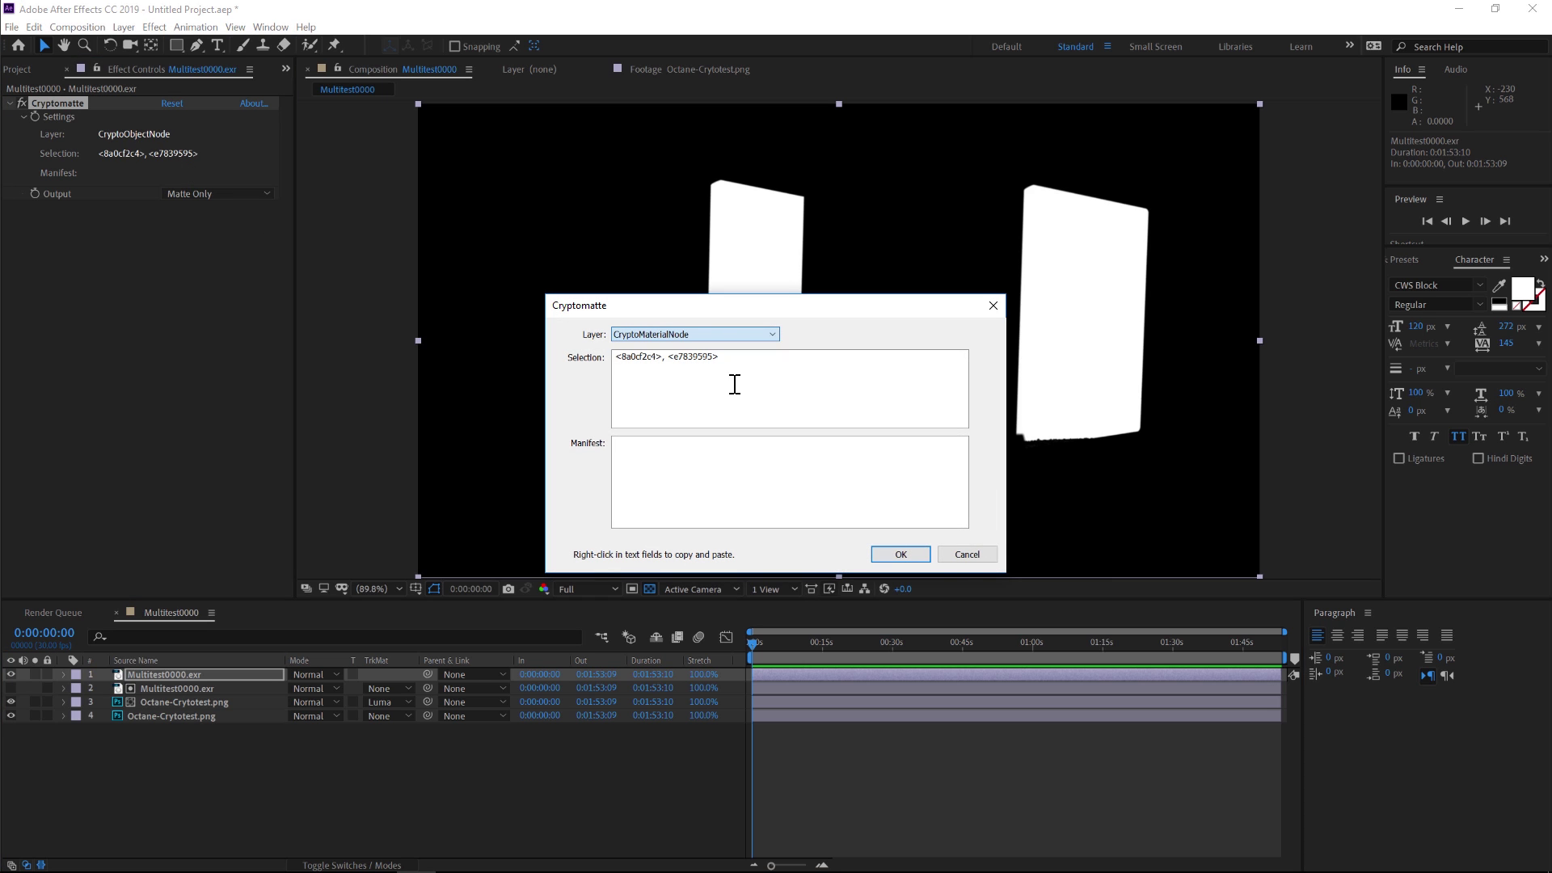
{"action": "key", "text": "Return"}
Pick the floor in Colors view, then output it as Matte Only
{"action": "left_click", "coordinate": [217, 194]}
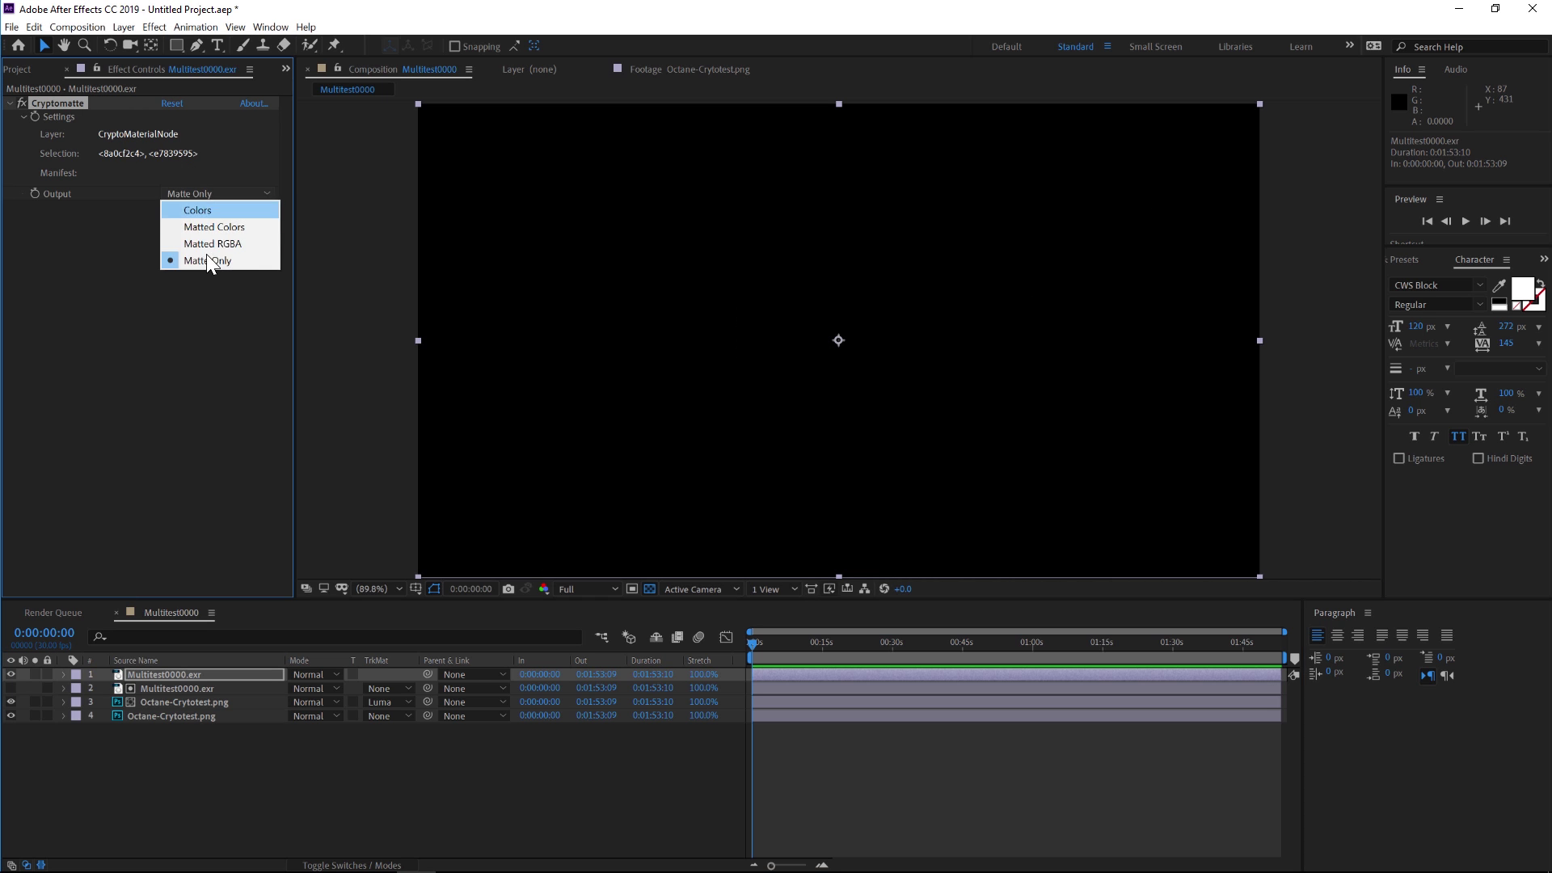
{"action": "left_click", "coordinate": [198, 209]}
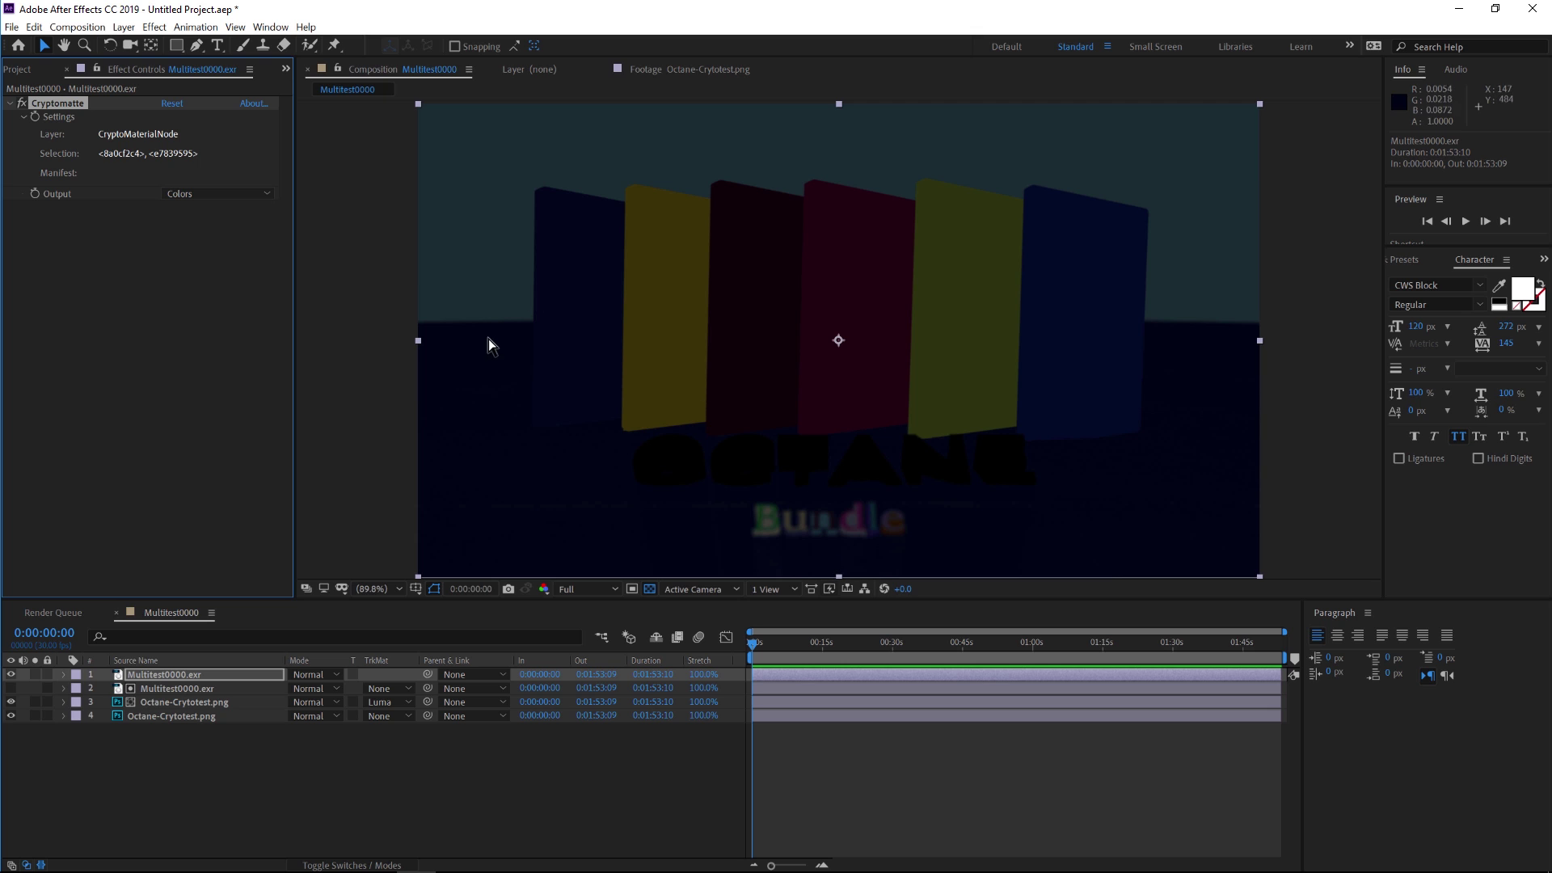
{"action": "left_click", "coordinate": [486, 441]}
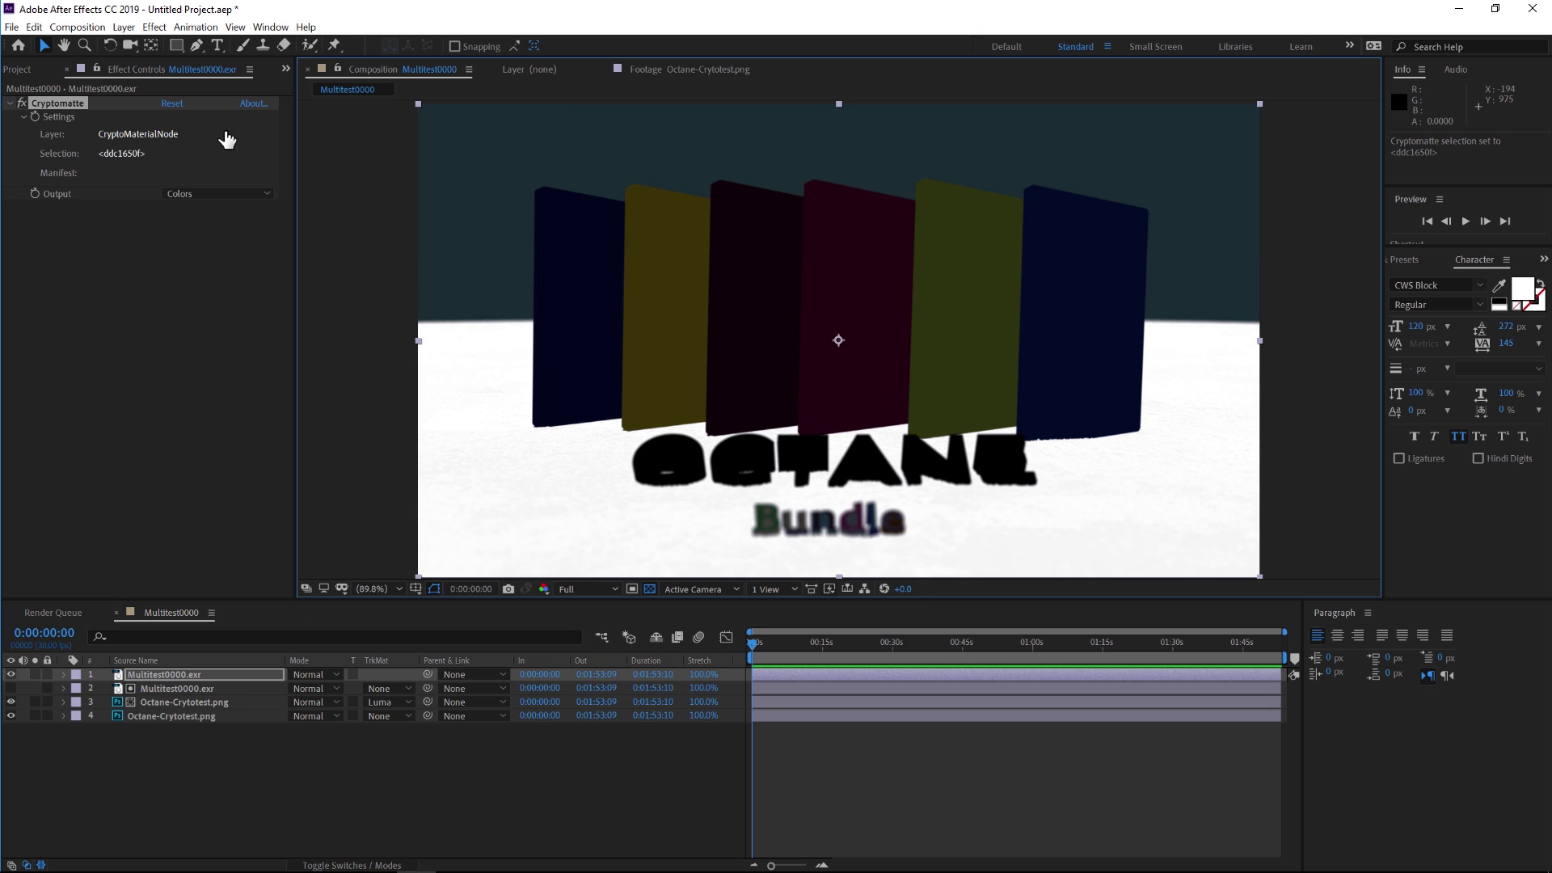
{"action": "left_click", "coordinate": [216, 192]}
{"action": "left_click", "coordinate": [228, 262]}
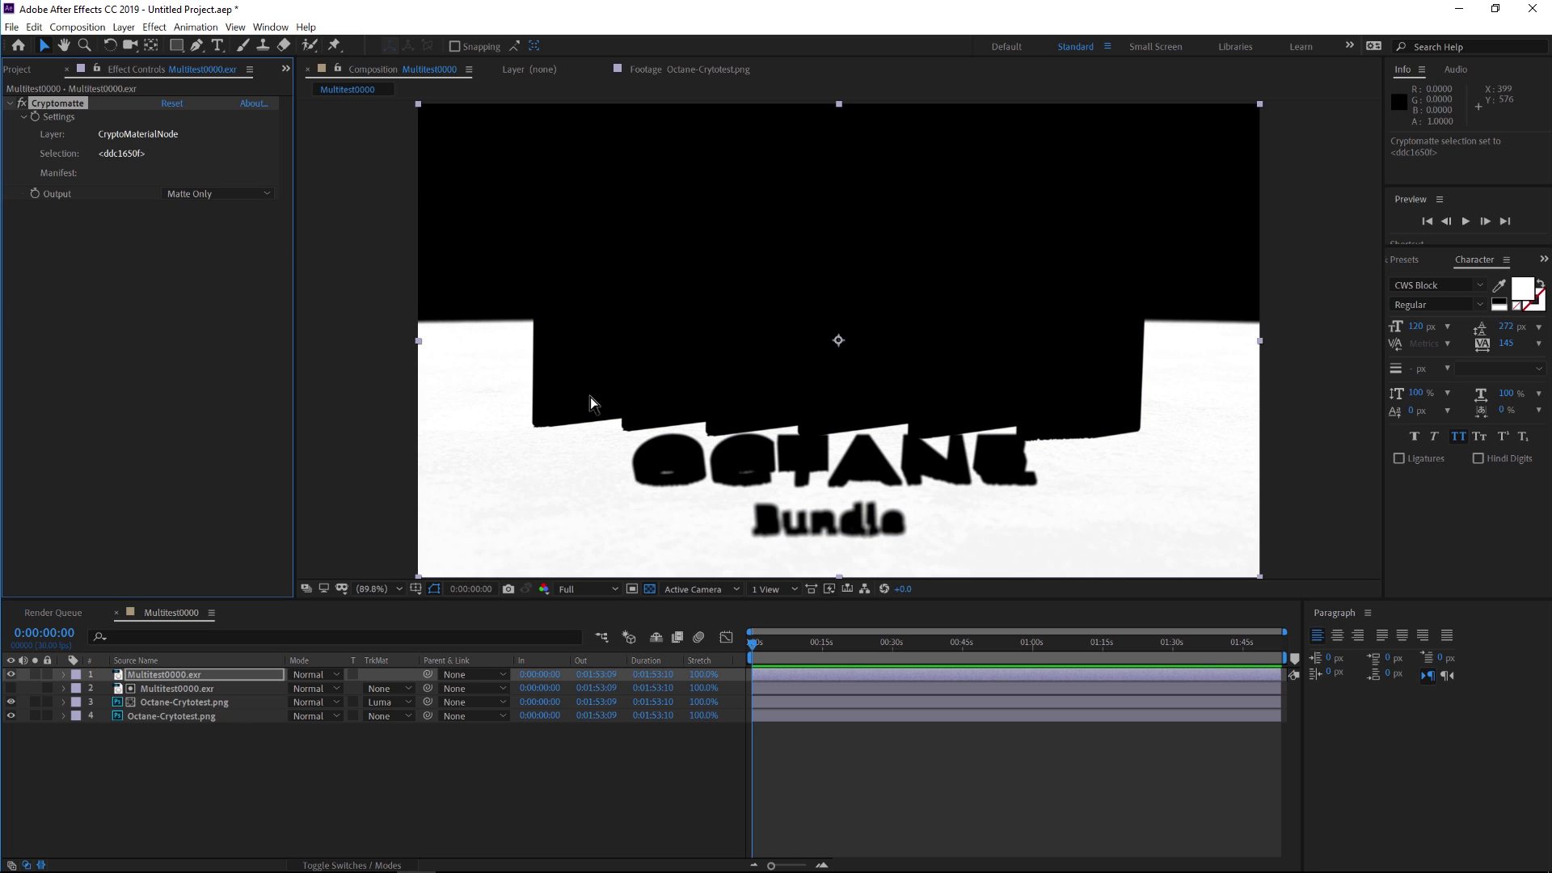
{"action": "left_click", "coordinate": [190, 717]}
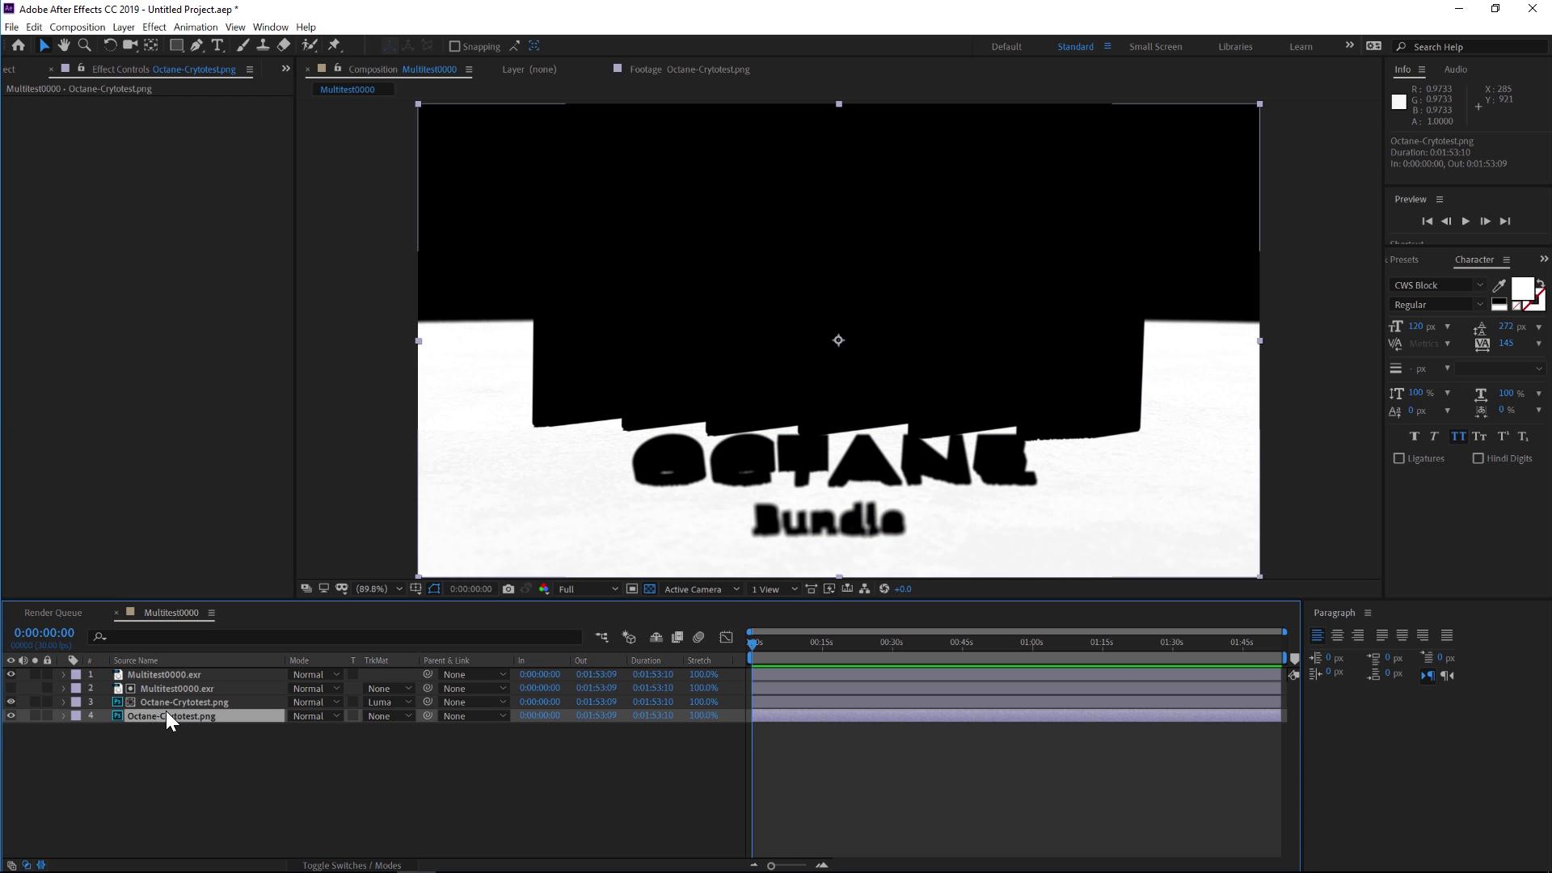
Duplicate the Octane-Crytotest.png layer, move it to layer 2, and set its track matte to Luma Matte
{"action": "key", "text": "ctrl+d"}
{"action": "left_click_drag", "start_coordinate": [157, 714], "coordinate": [151, 681]}
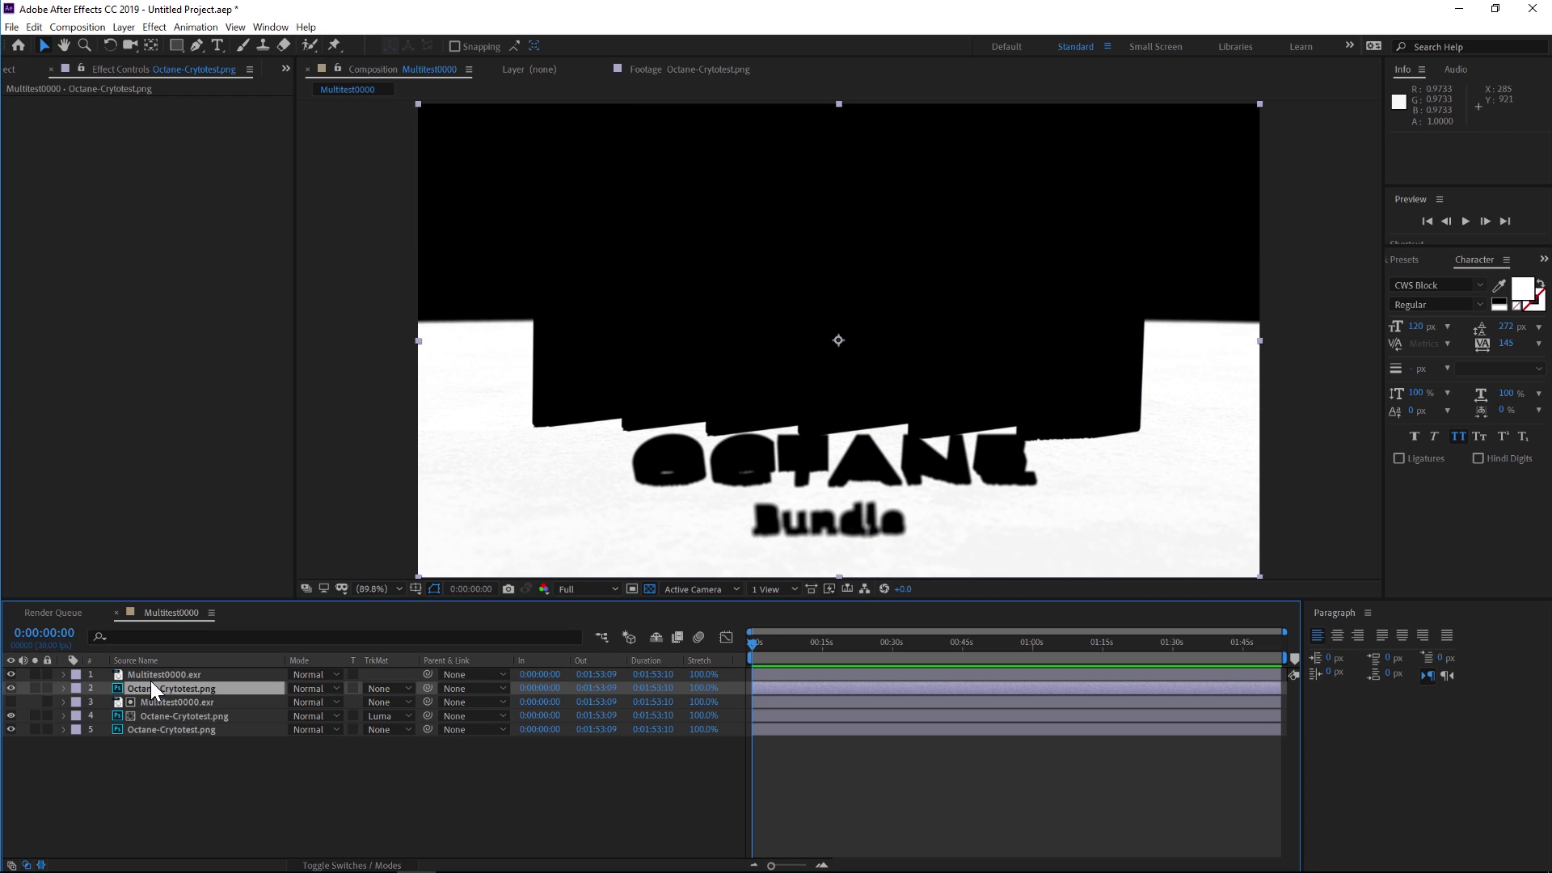
{"action": "left_click", "coordinate": [386, 688]}
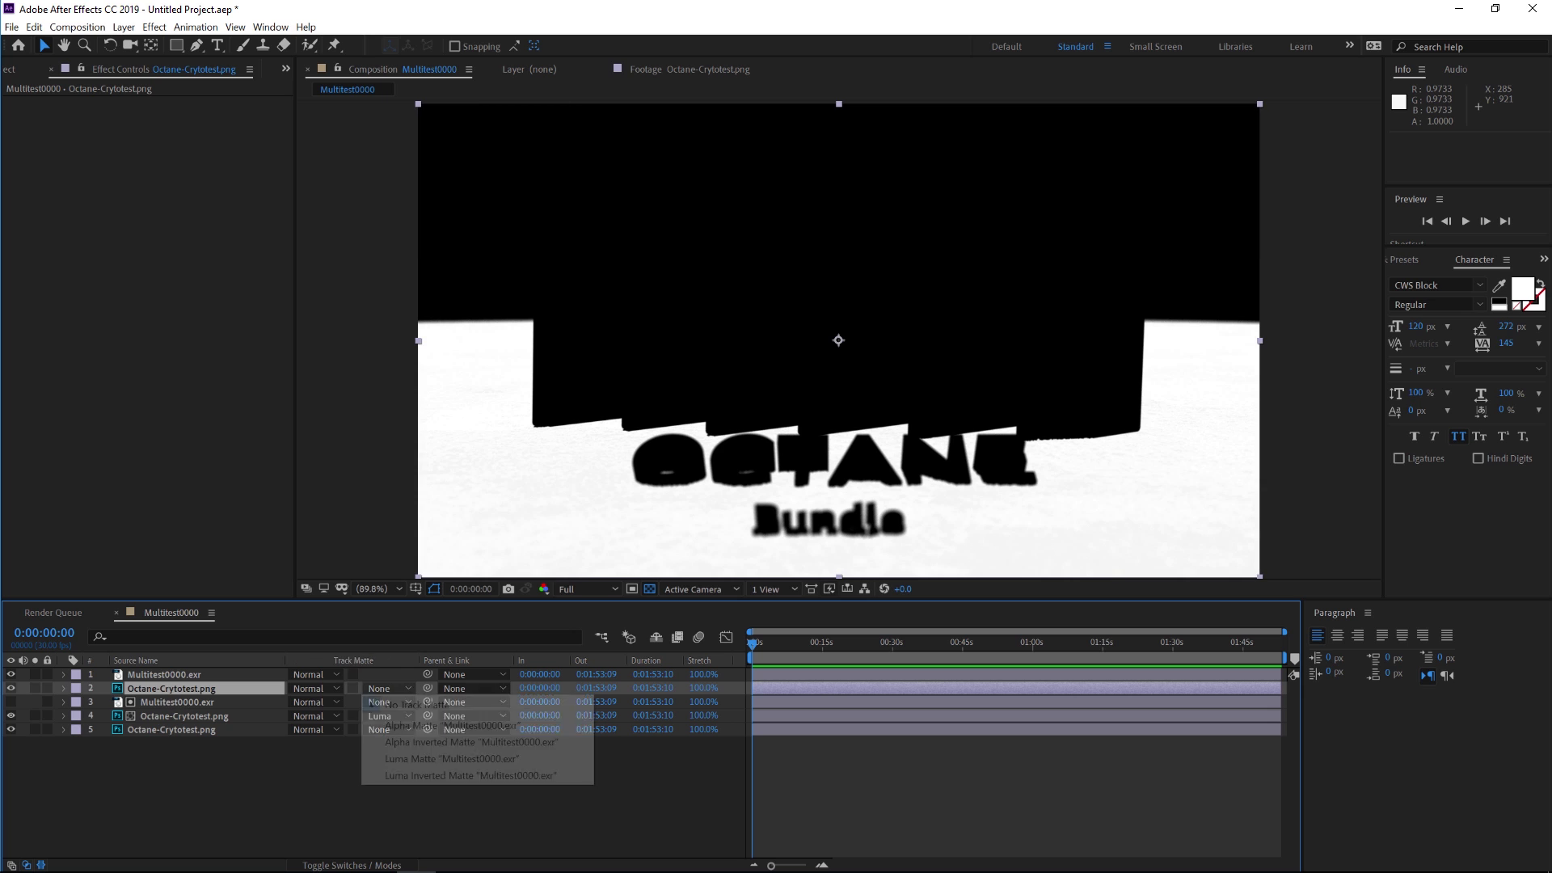
{"action": "left_click", "coordinate": [418, 759]}
{"action": "left_click", "coordinate": [34, 688]}
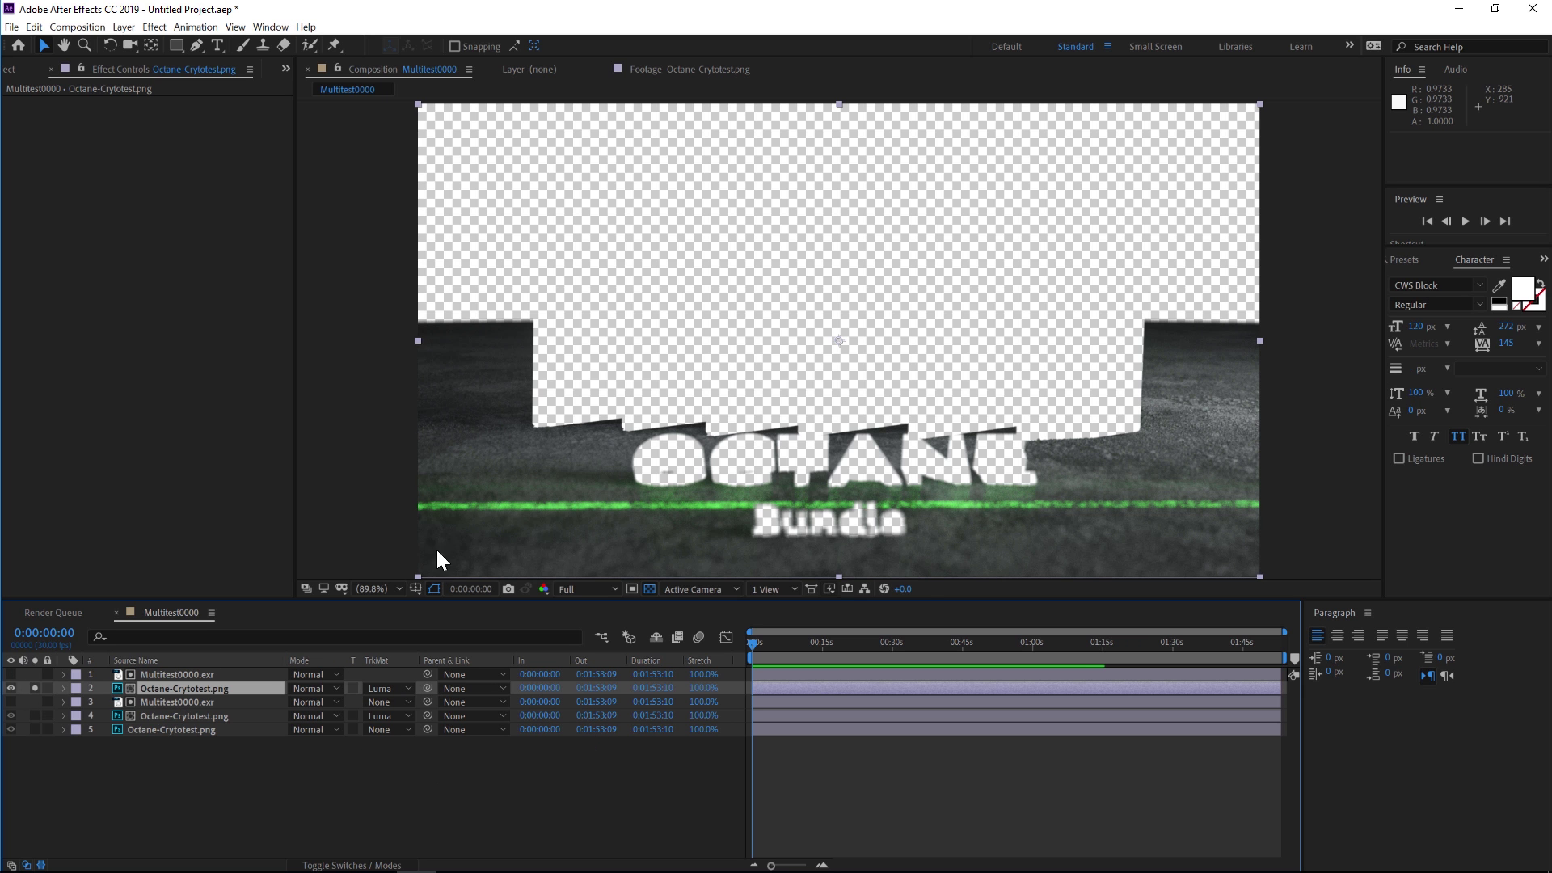
{"action": "left_click", "coordinate": [35, 688]}
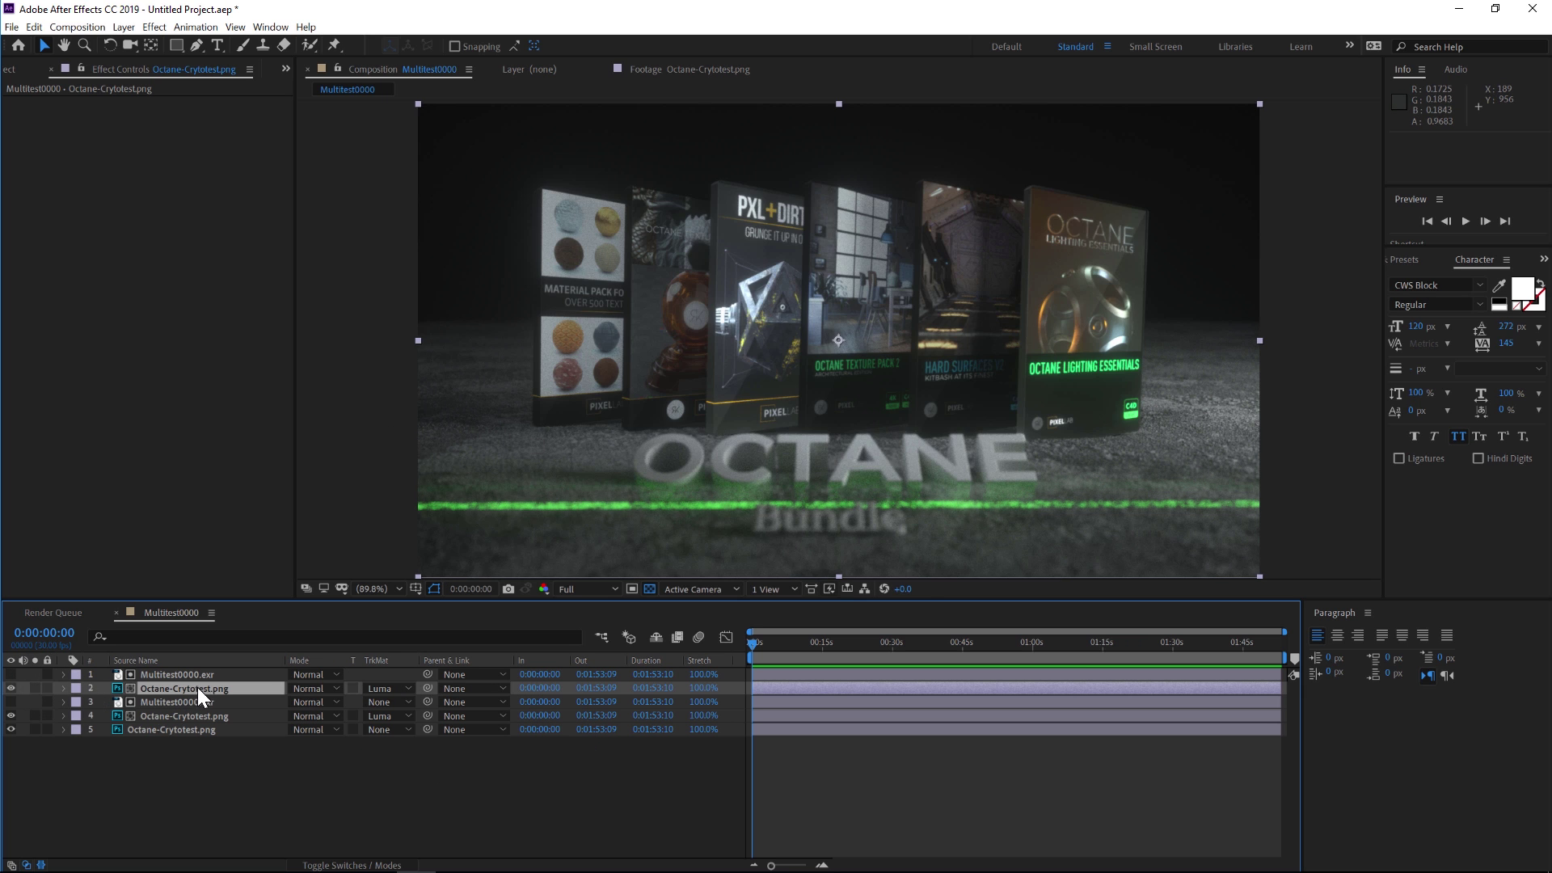
Apply Hue/Saturation to the matted floor layer with Master Saturation at -98
{"action": "key", "text": "ctrl+space"}
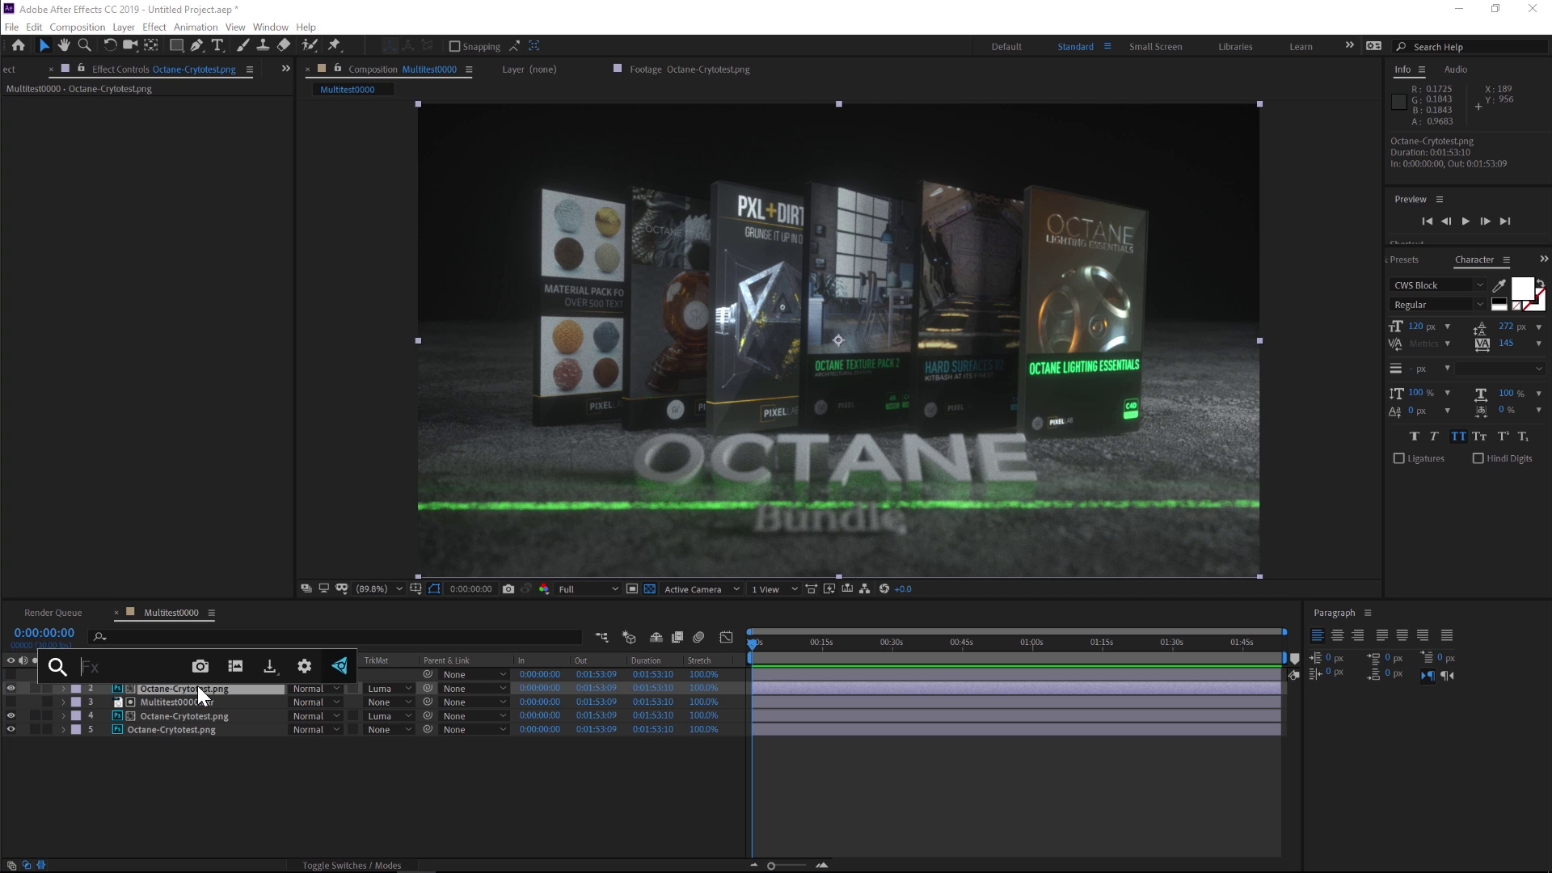
{"action": "type", "text": "hue"}
{"action": "key", "text": "Return"}
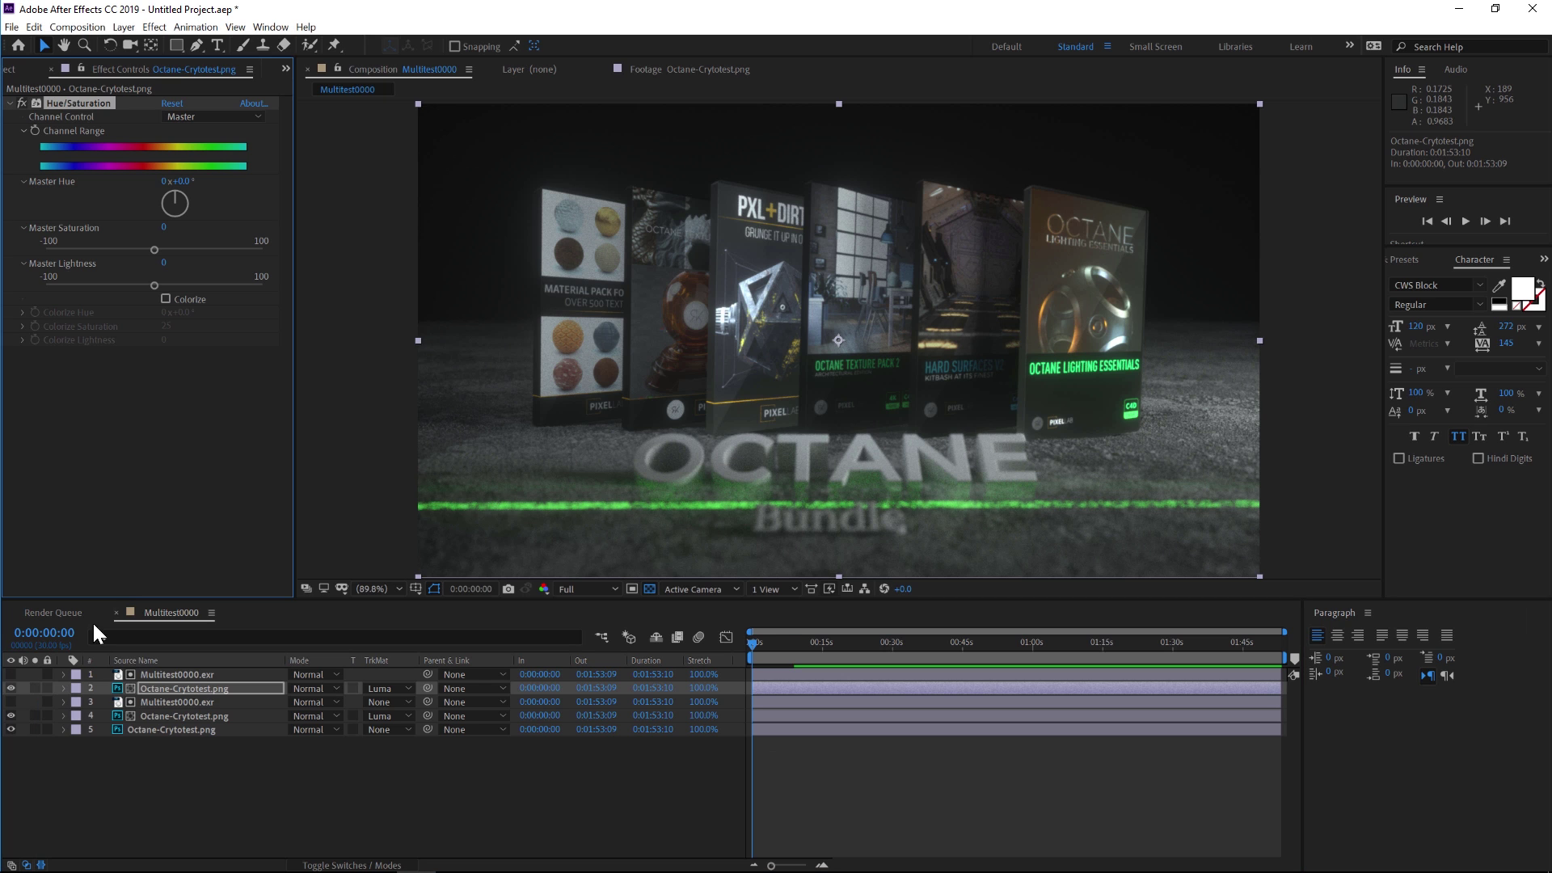
{"action": "left_click_drag", "start_coordinate": [70, 247], "coordinate": [48, 250]}
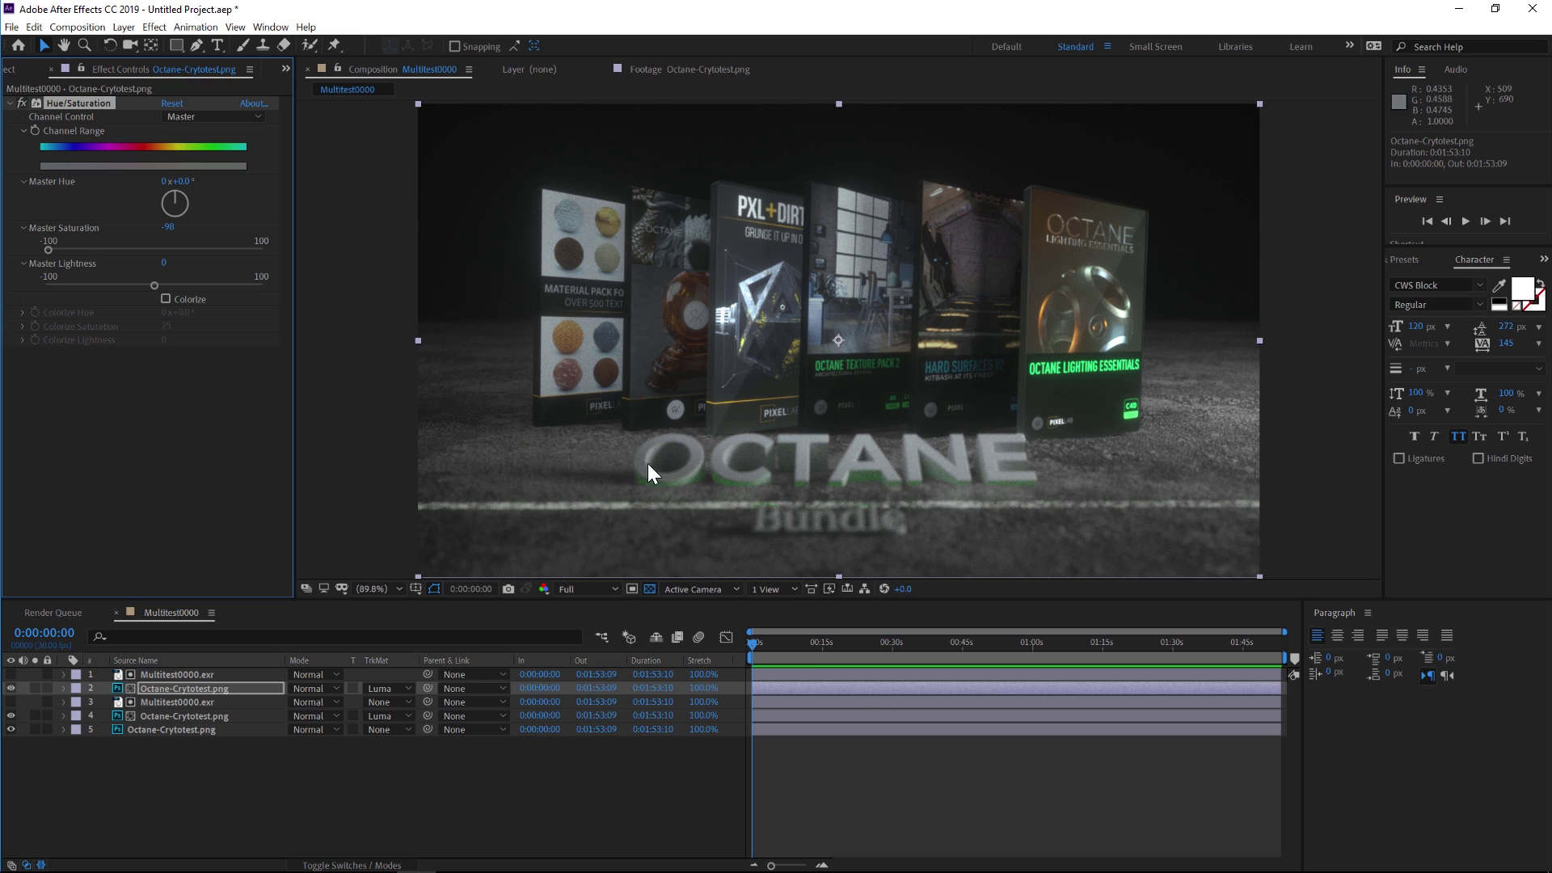
{"action": "left_click", "coordinate": [23, 70]}
Duplicate the top EXR layer, make it visible, pick the OCTANE text and output Matte Only
{"action": "left_click", "coordinate": [173, 676]}
{"action": "key", "text": "ctrl+d"}
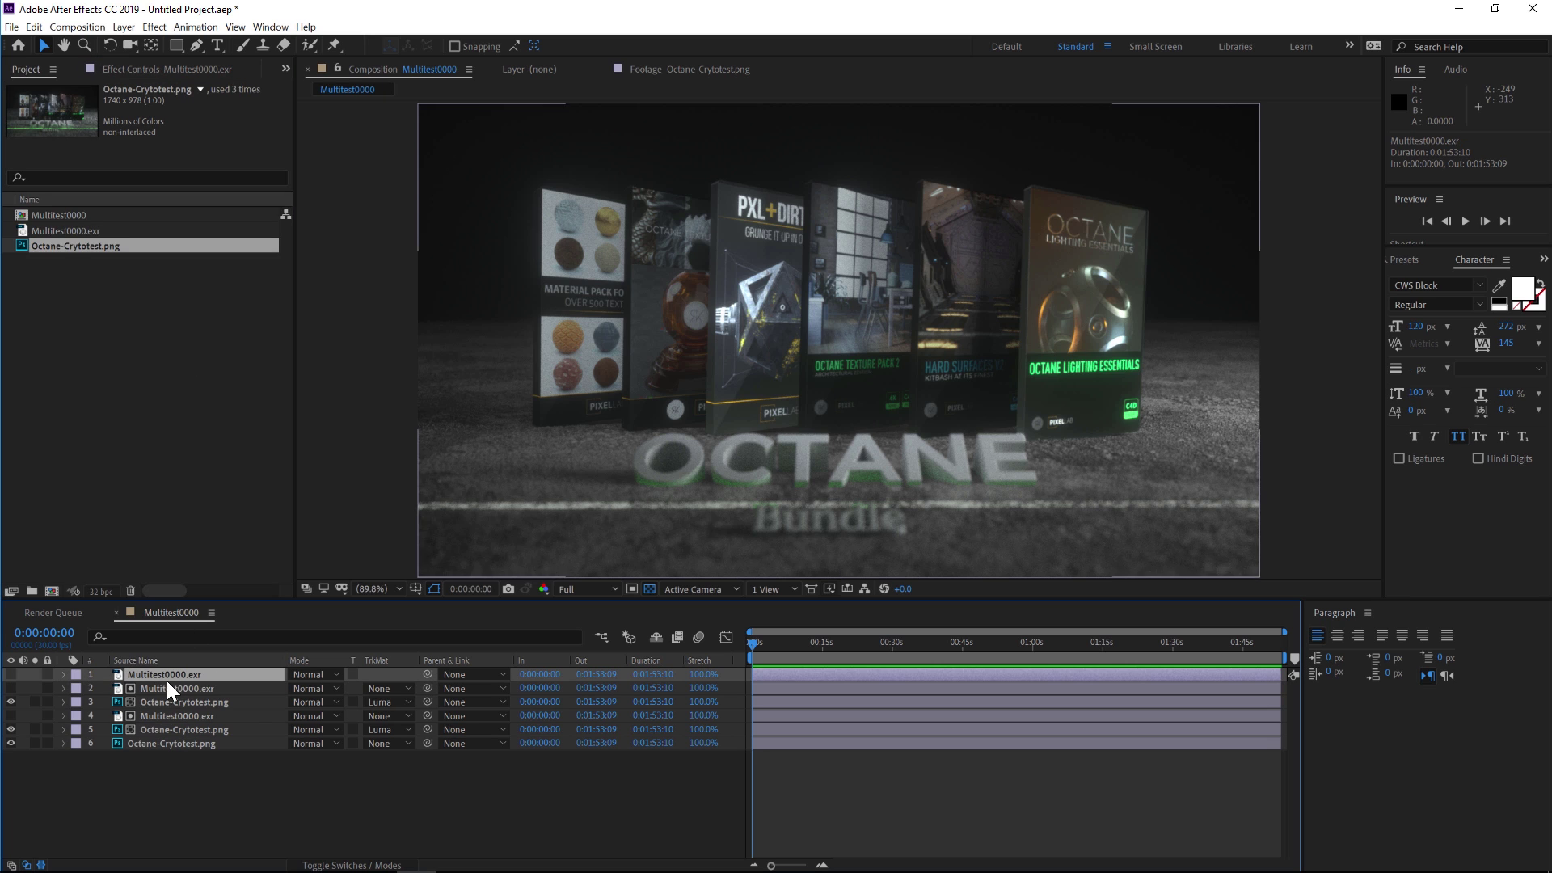
{"action": "left_click", "coordinate": [11, 674]}
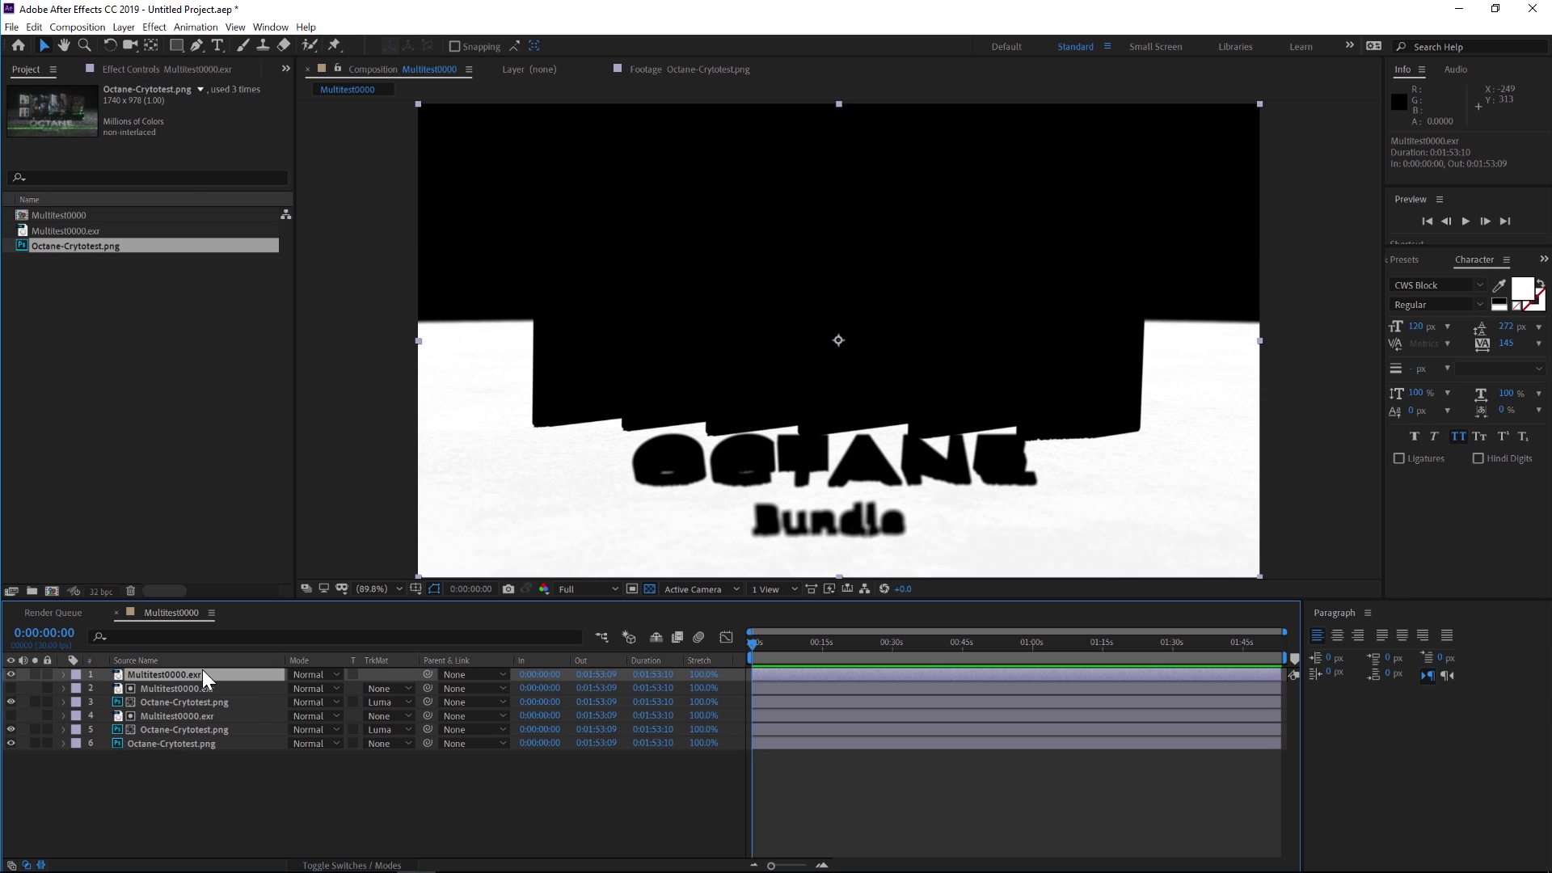
{"action": "left_click", "coordinate": [181, 71]}
{"action": "left_click", "coordinate": [656, 449]}
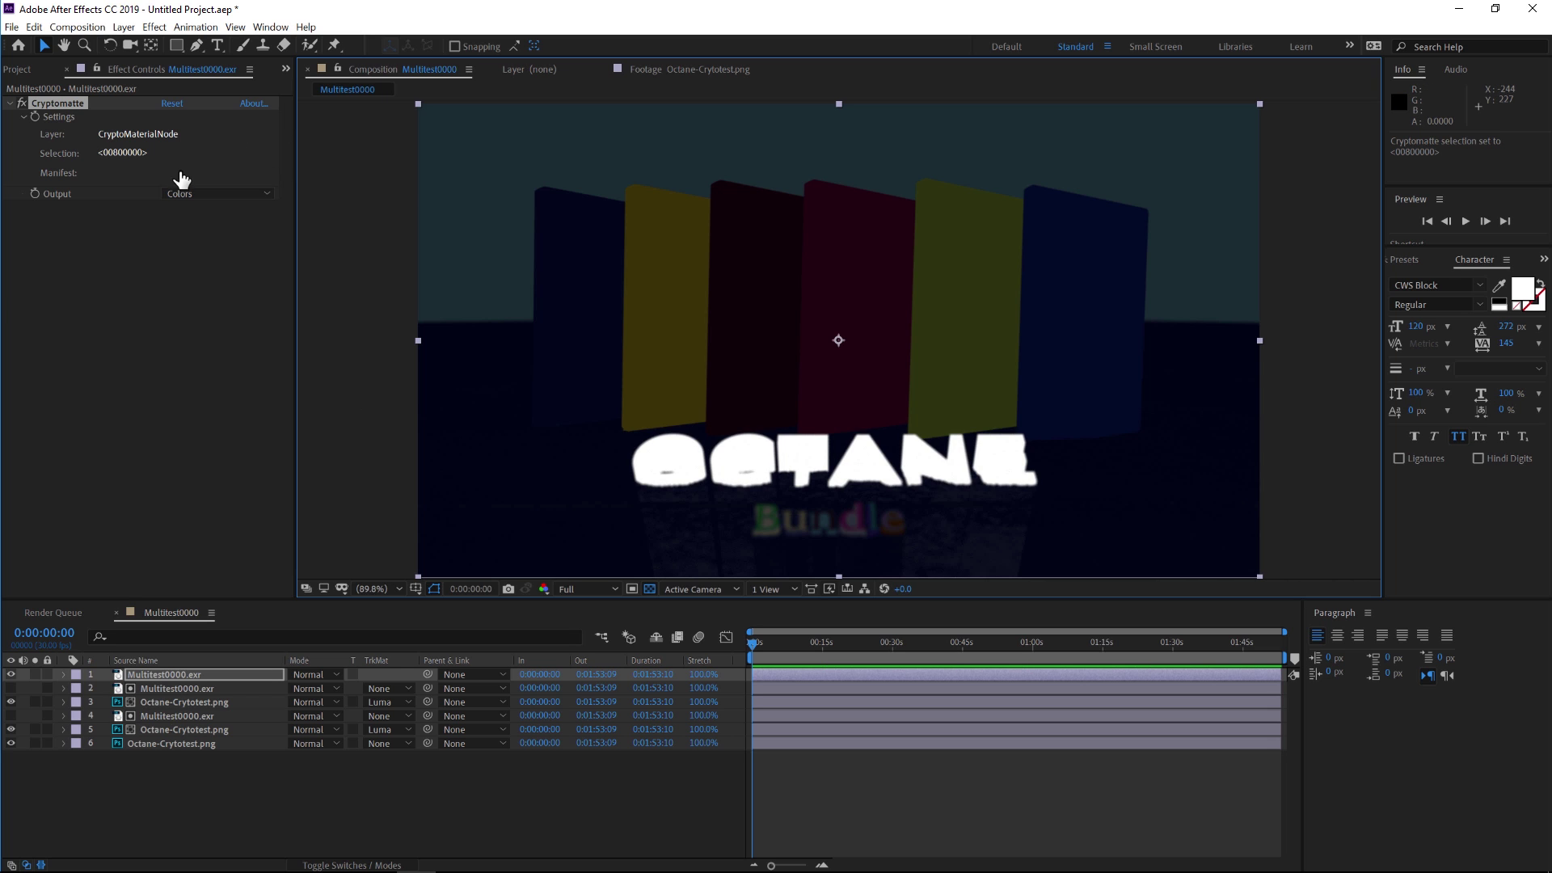
{"action": "left_click", "coordinate": [218, 193]}
{"action": "left_click", "coordinate": [208, 266]}
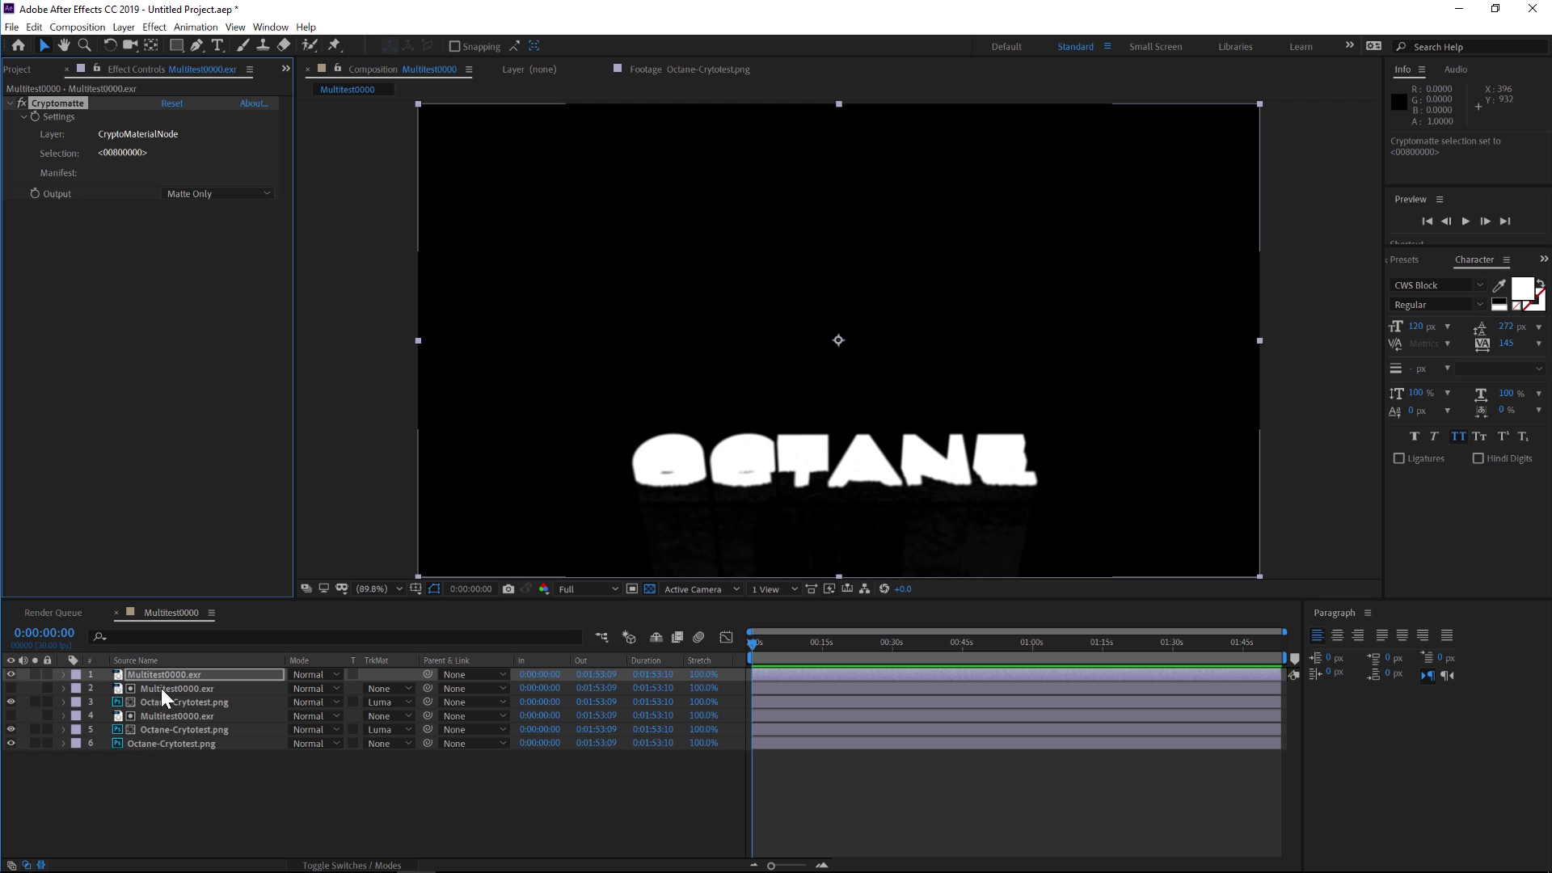
Duplicate the bottom render layer and move the copy up to layer 2
{"action": "left_click", "coordinate": [150, 745]}
{"action": "key", "text": "ctrl+d"}
{"action": "left_click_drag", "start_coordinate": [150, 744], "coordinate": [154, 684]}
Luma-matte layer 2 to the text matte and apply Hue/Saturation
{"action": "left_click", "coordinate": [388, 688]}
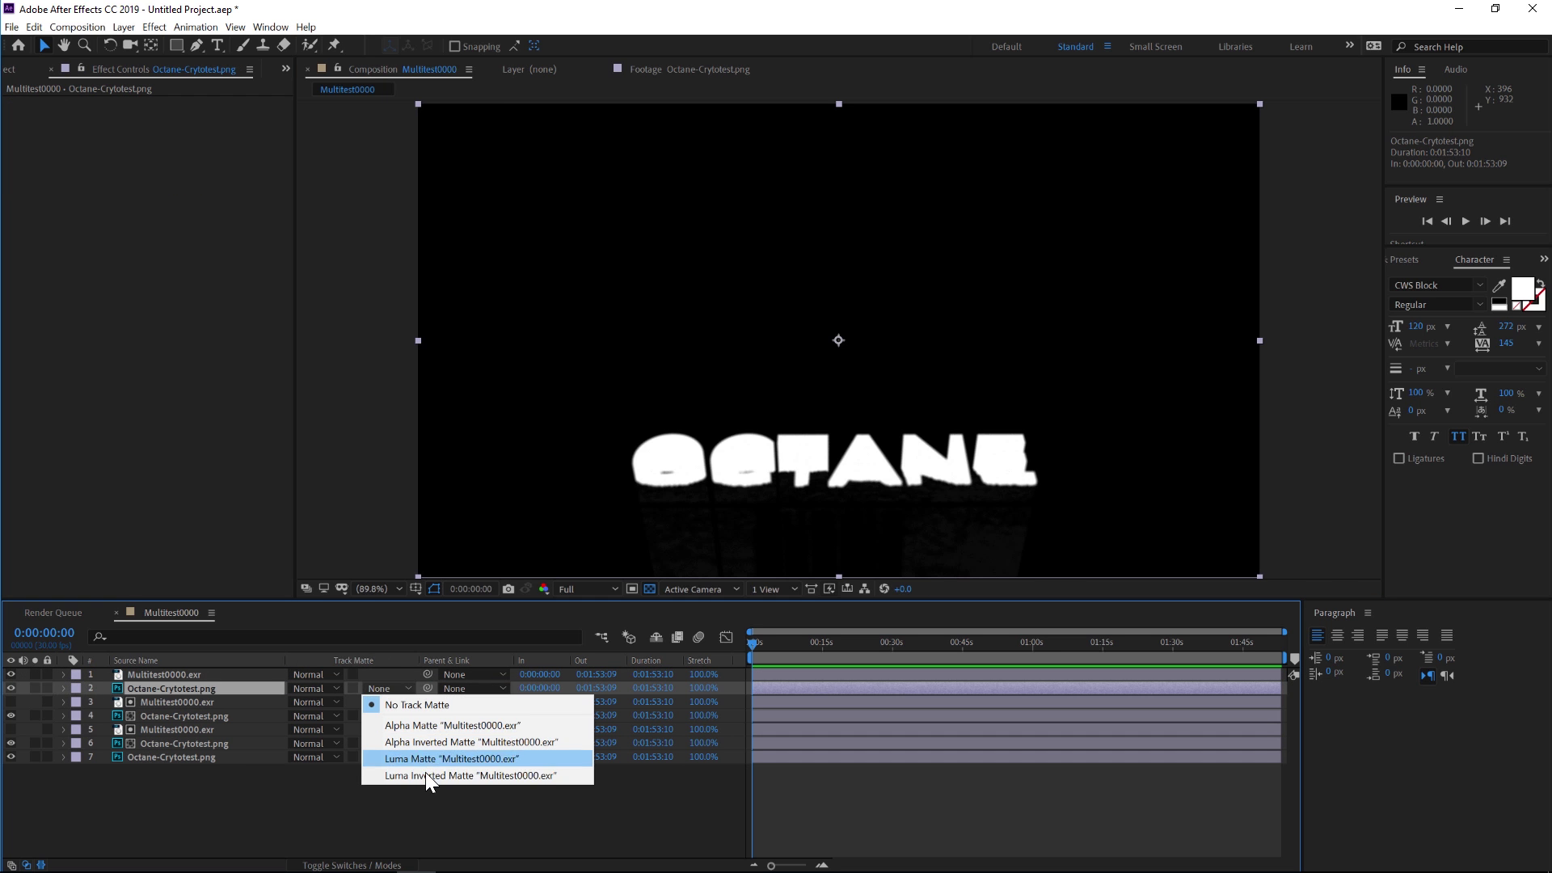
{"action": "left_click", "coordinate": [420, 758]}
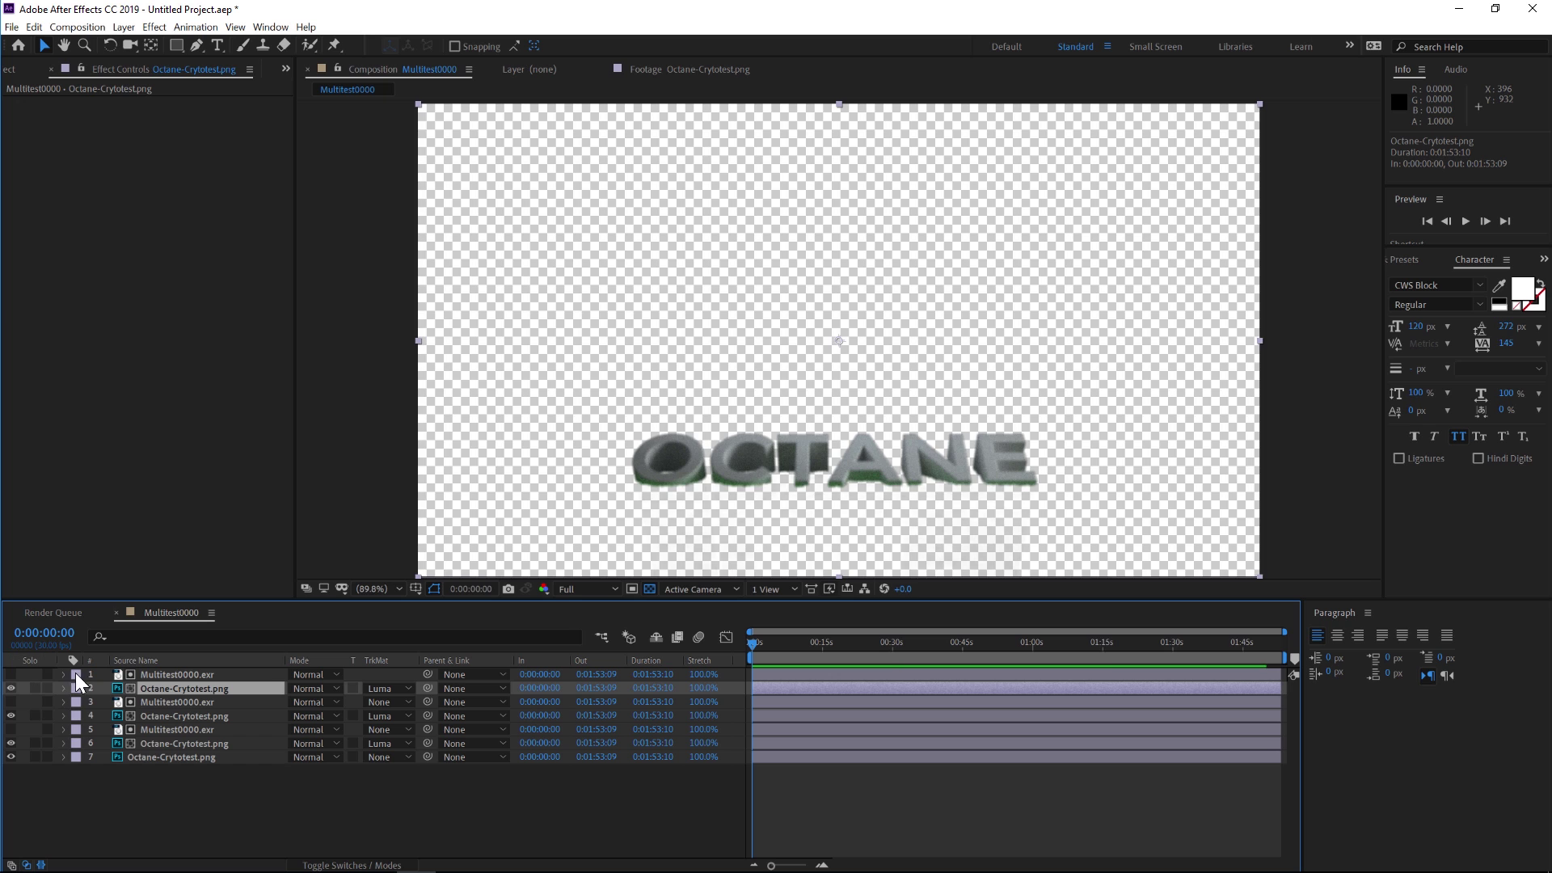
{"action": "key", "text": "ctrl+space"}
{"action": "type", "text": "hue"}
{"action": "key", "text": "Return"}
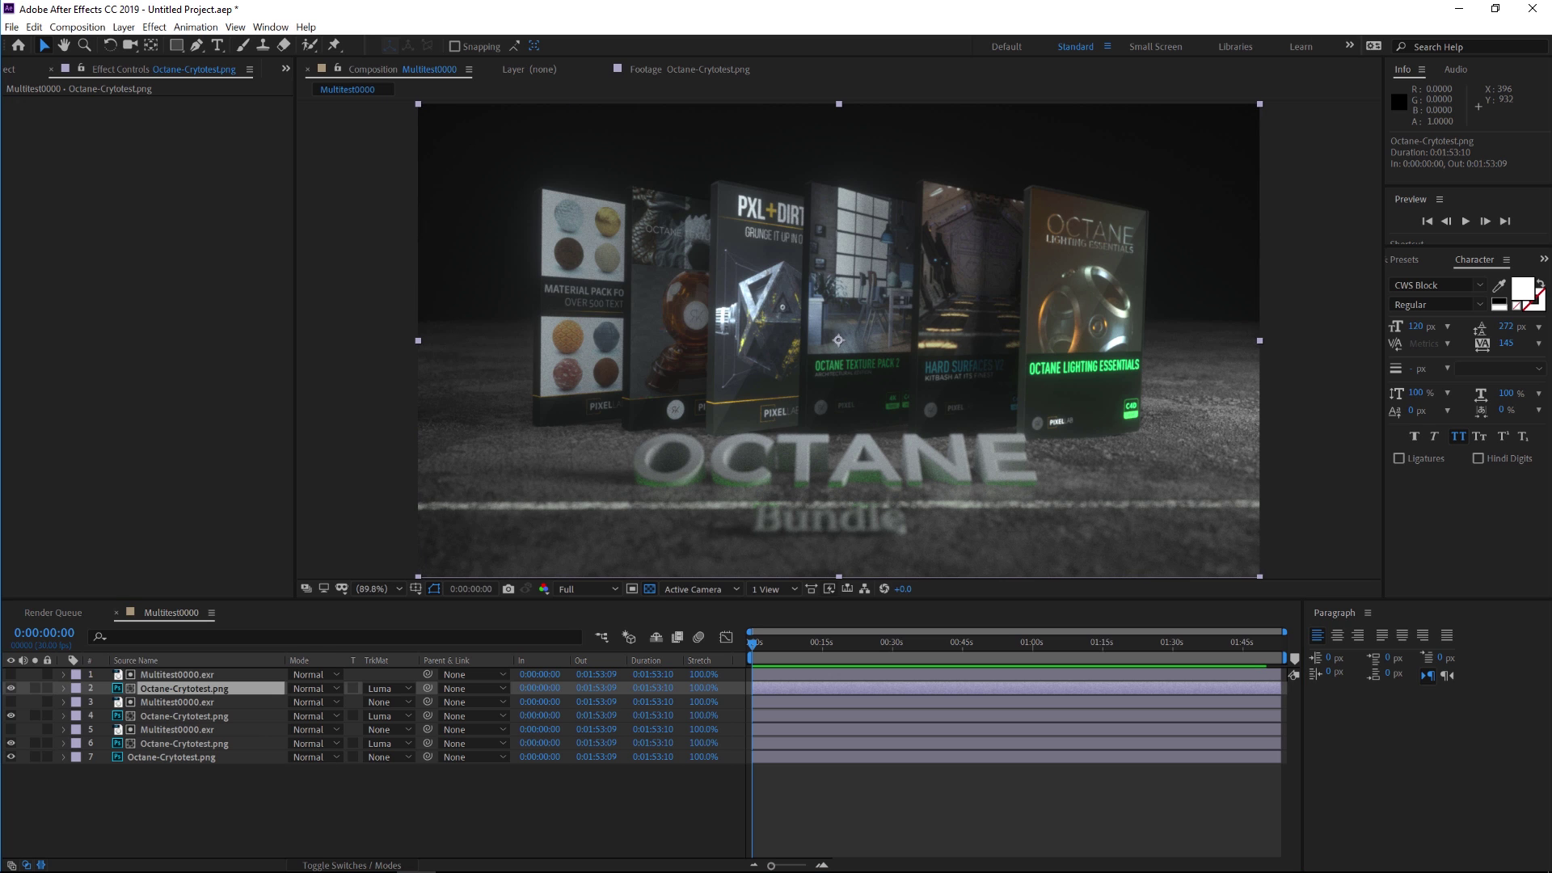
Set Master Saturation to -100 so the OCTANE lettering turns grey
{"action": "left_click_drag", "start_coordinate": [109, 251], "coordinate": [10, 253]}
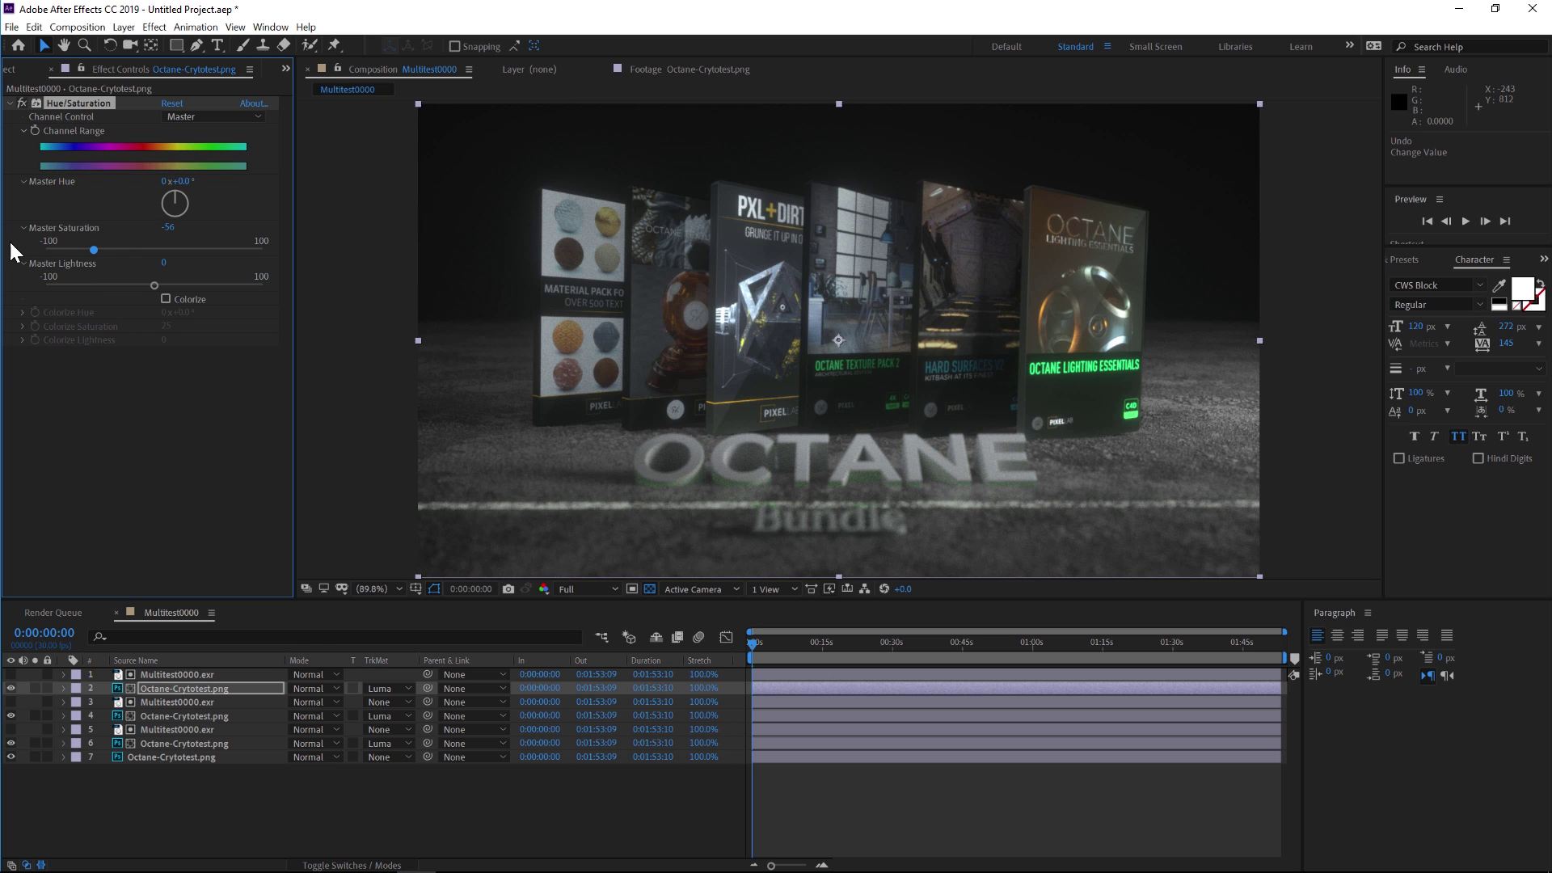
{"action": "key", "text": "ctrl+z"}
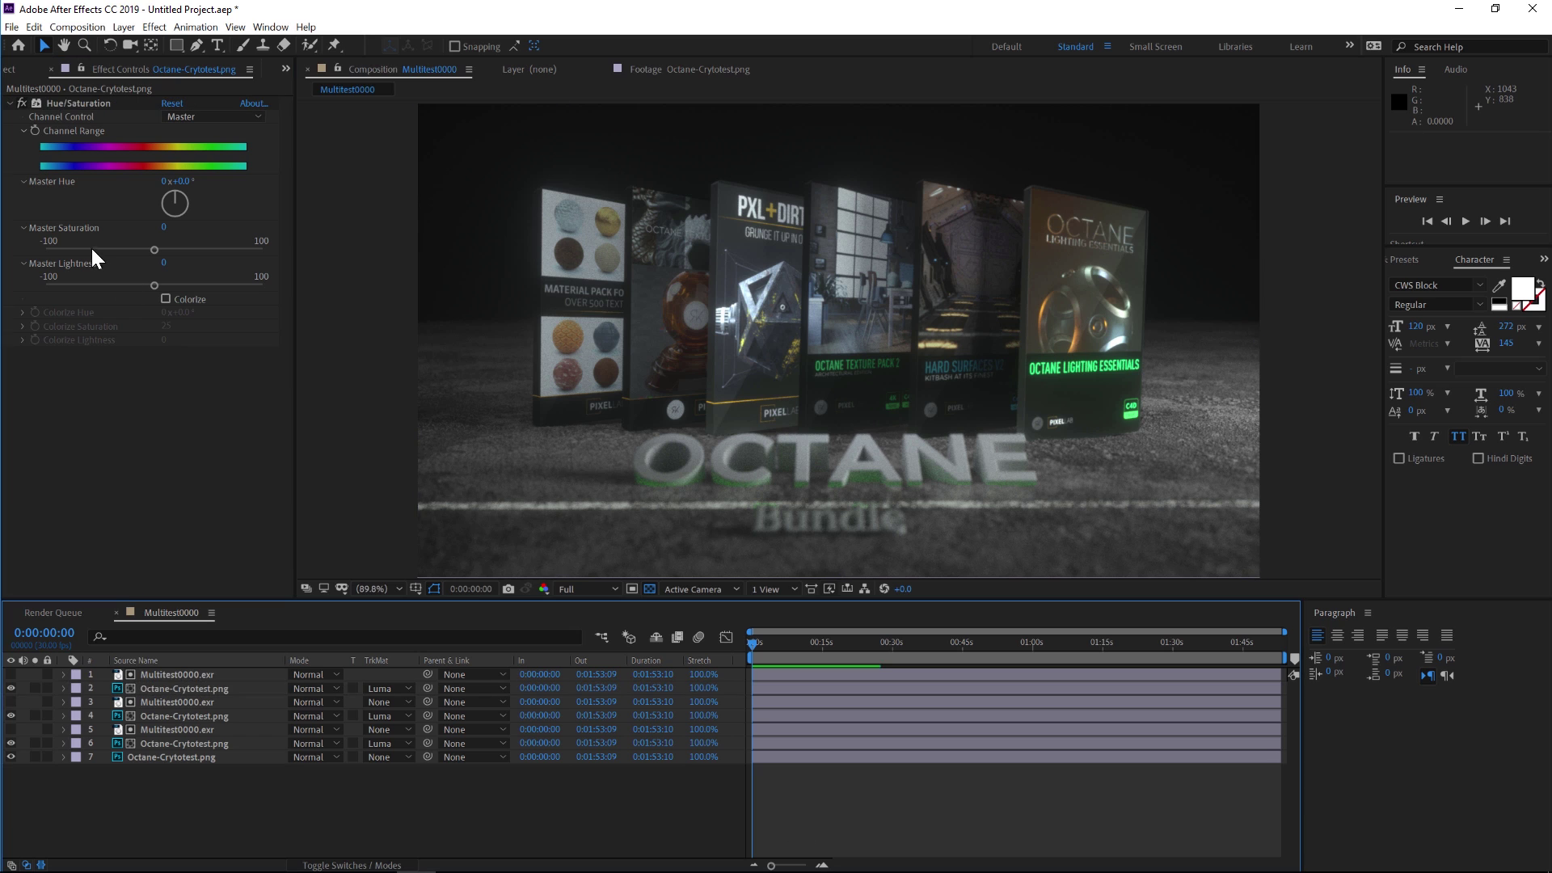
{"action": "left_click_drag", "start_coordinate": [90, 247], "coordinate": [27, 242]}
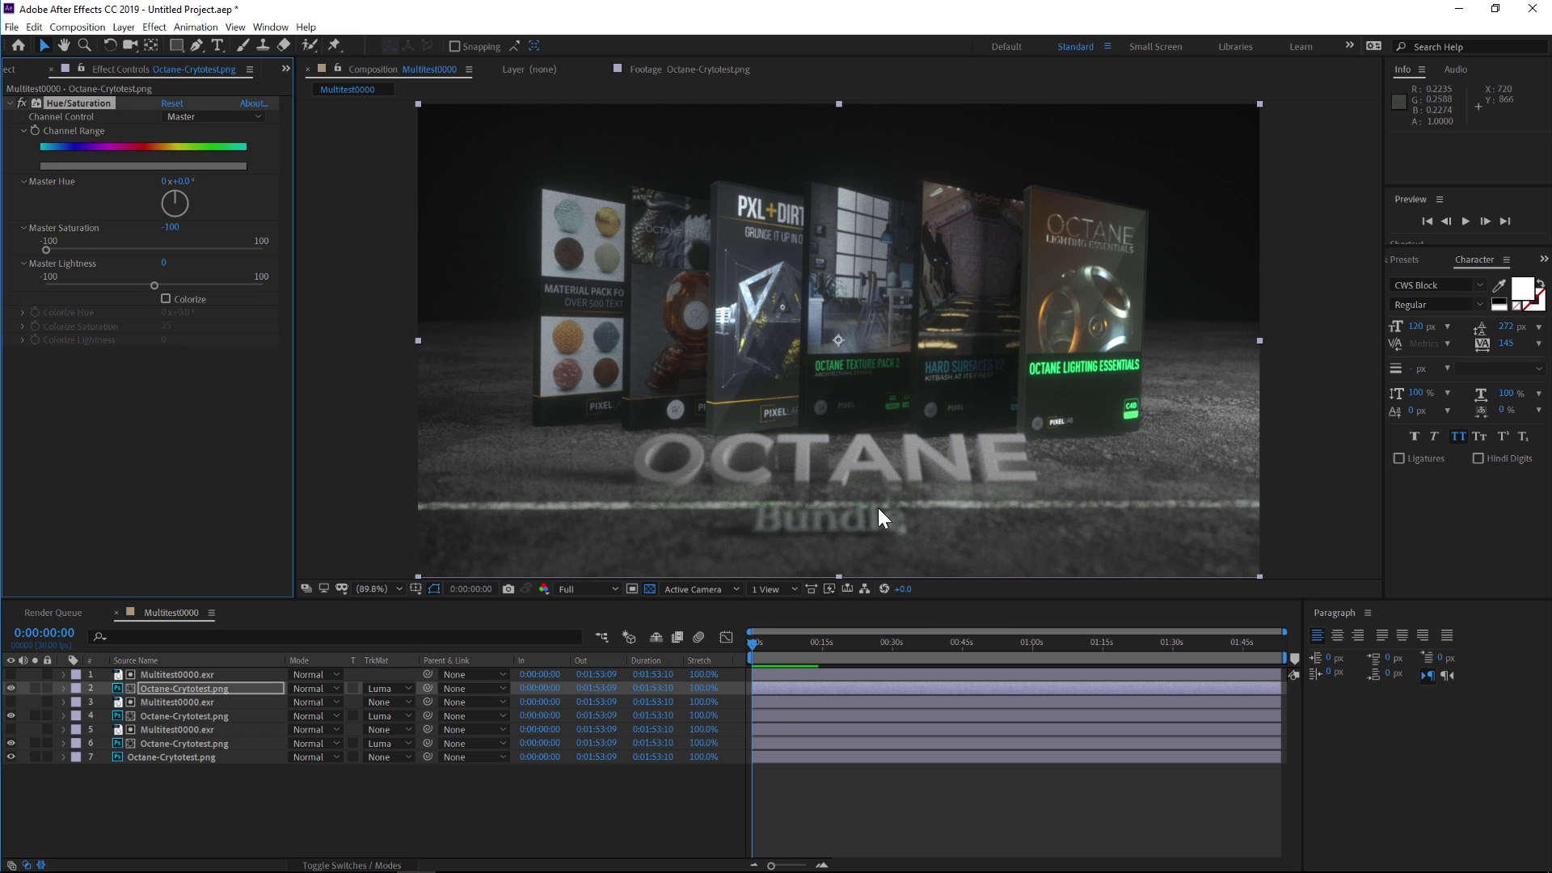
{"action": "key", "text": "ctrl+Up"}
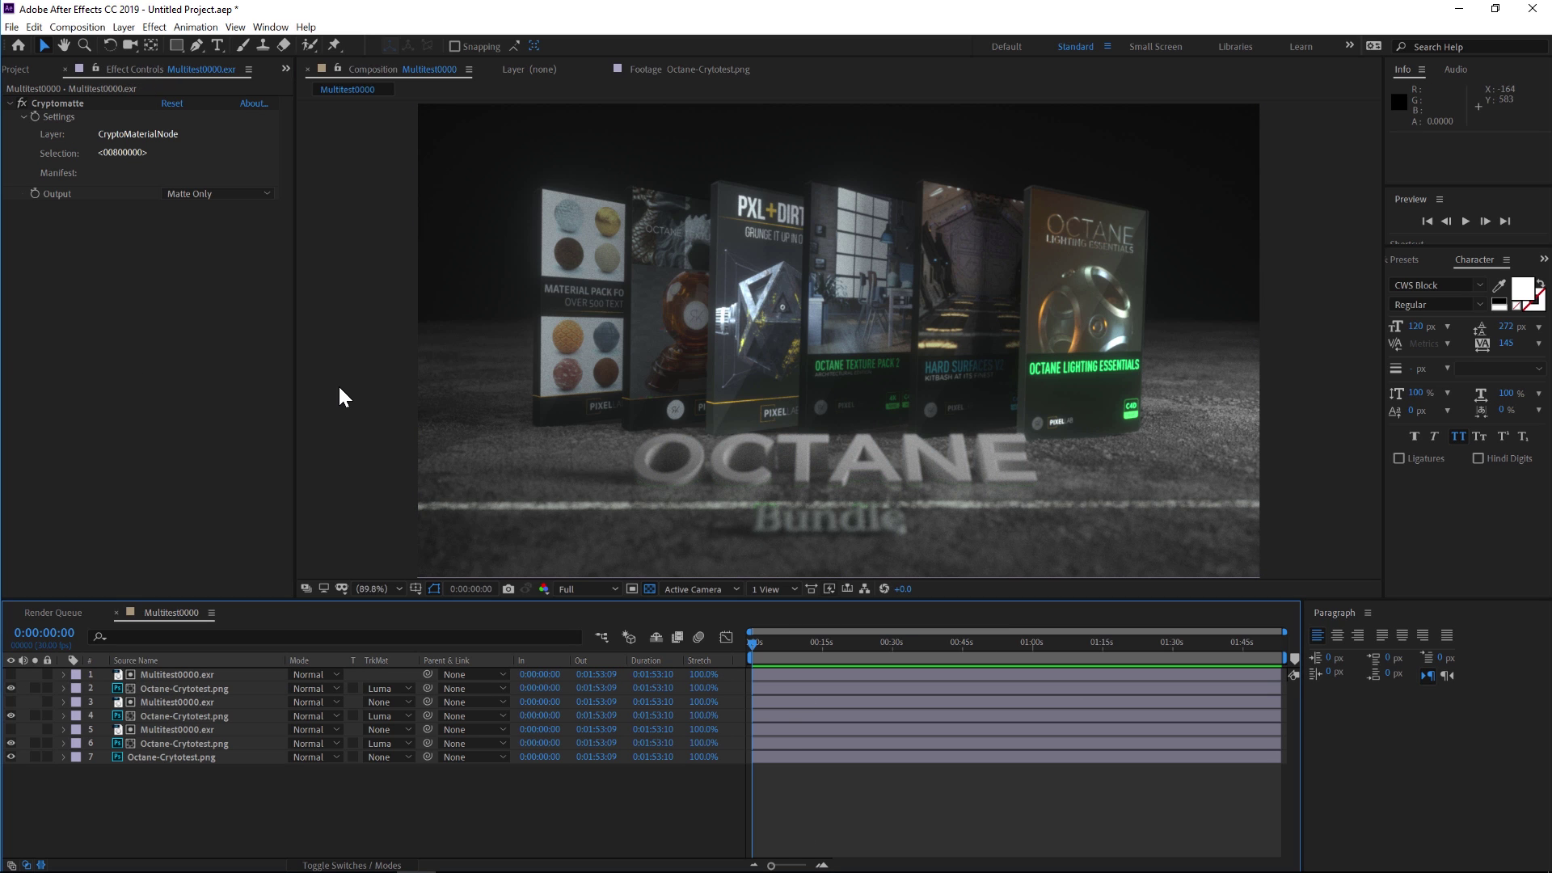